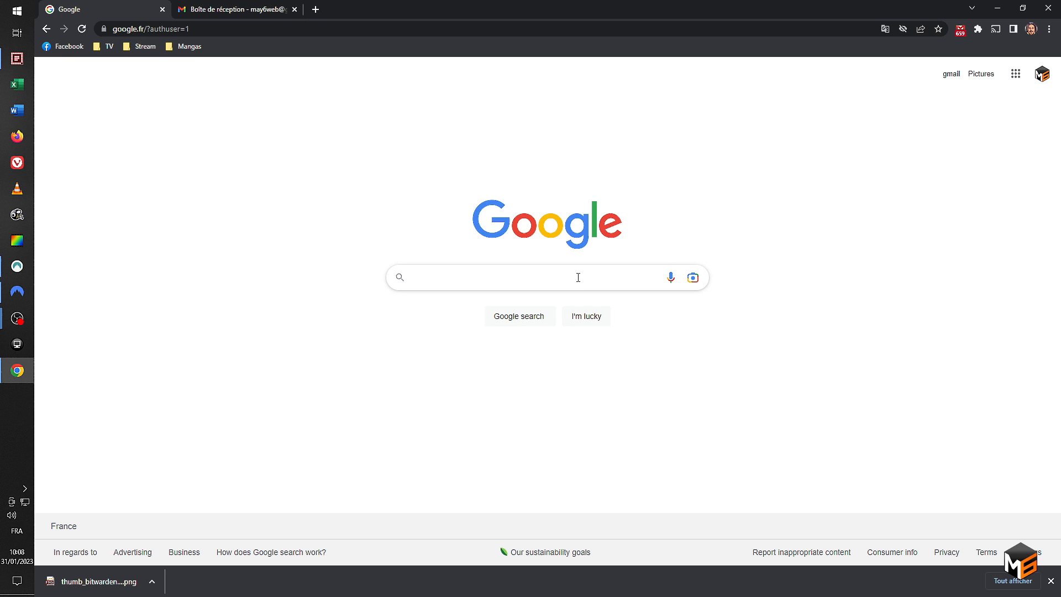
- Search Google for 'bitwarden' and open the official Bitwarden homepage from the results
left_click(556, 30)
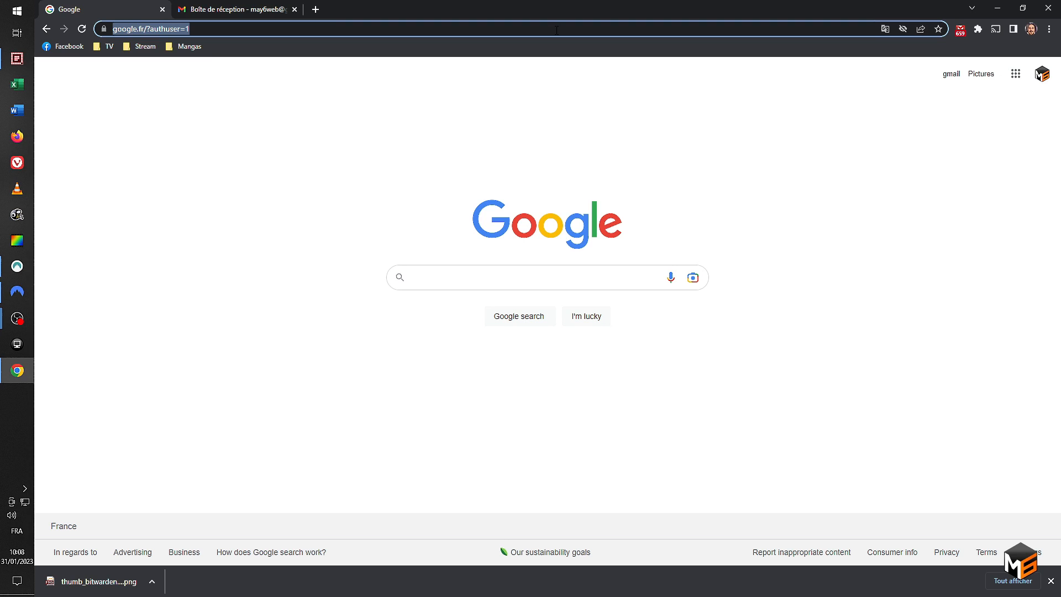
type("bitward")
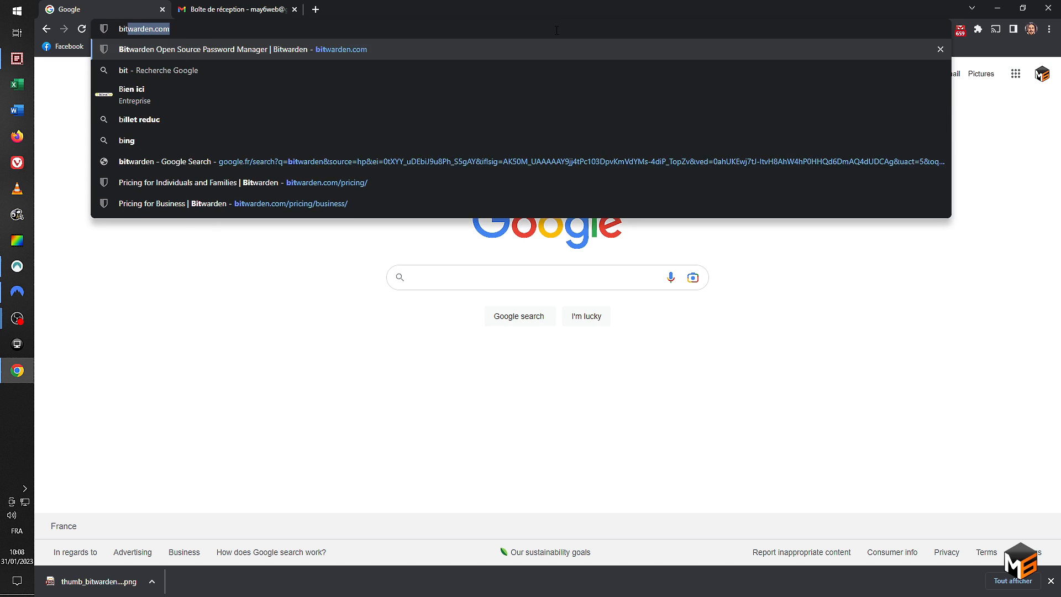
type("en")
key("Return")
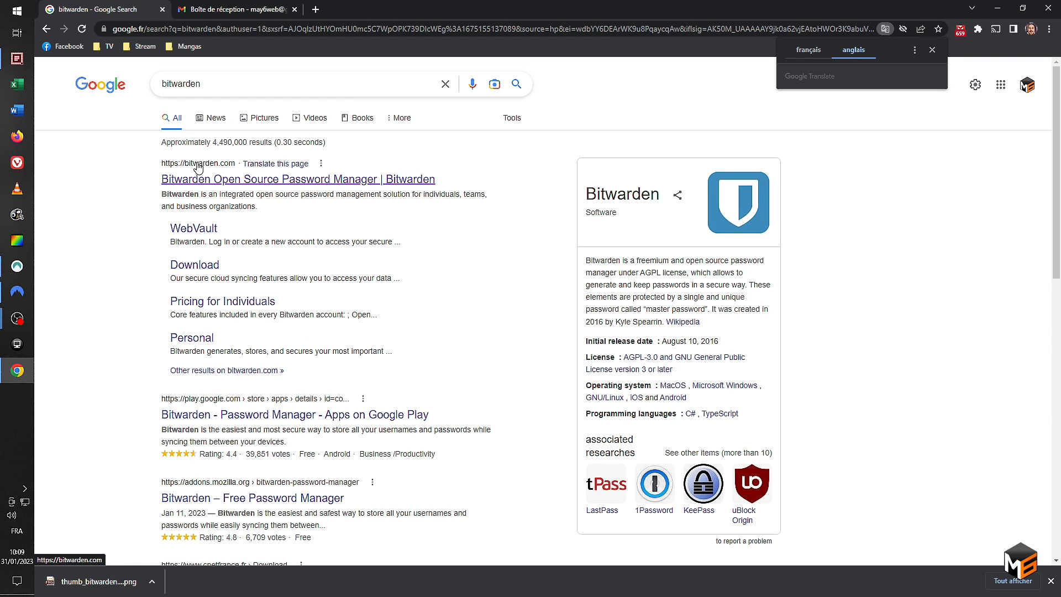
left_click(257, 180)
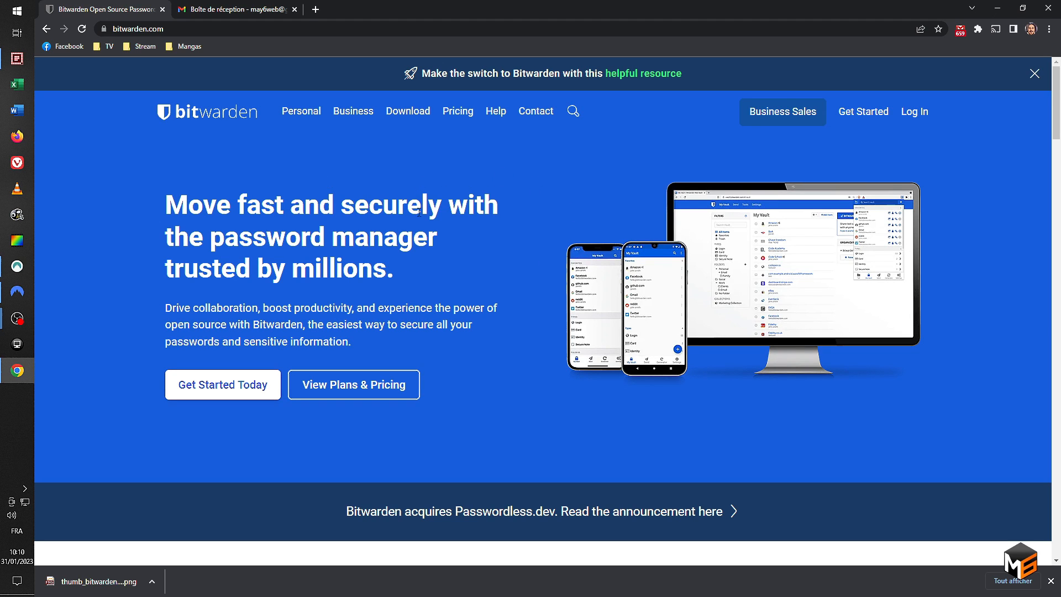
- Translate the bitwarden.com homepage into French, dismiss the translate prompt, and go to pricing
right_click(447, 243)
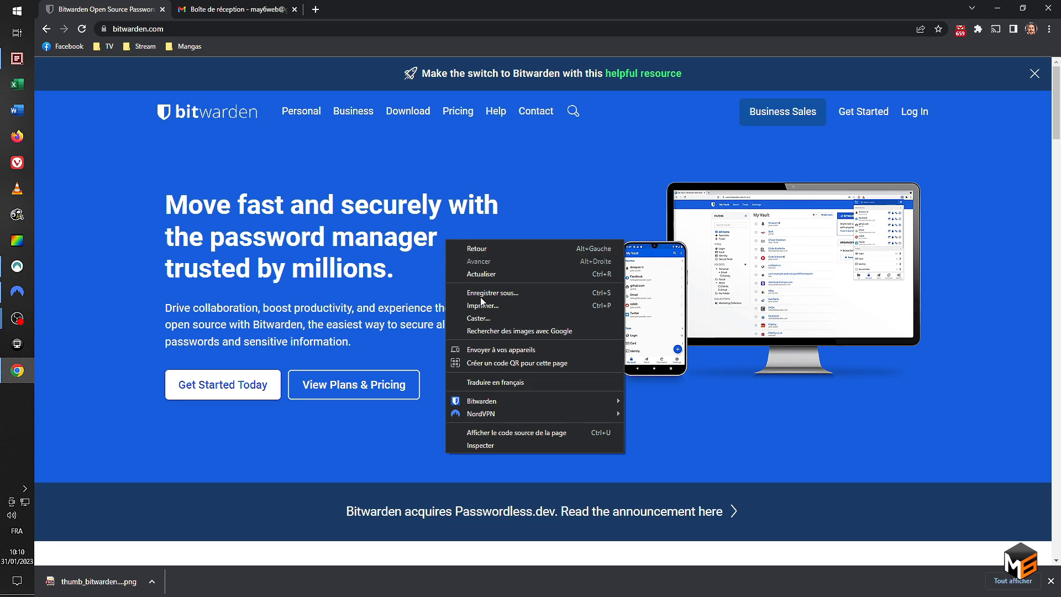
left_click(494, 382)
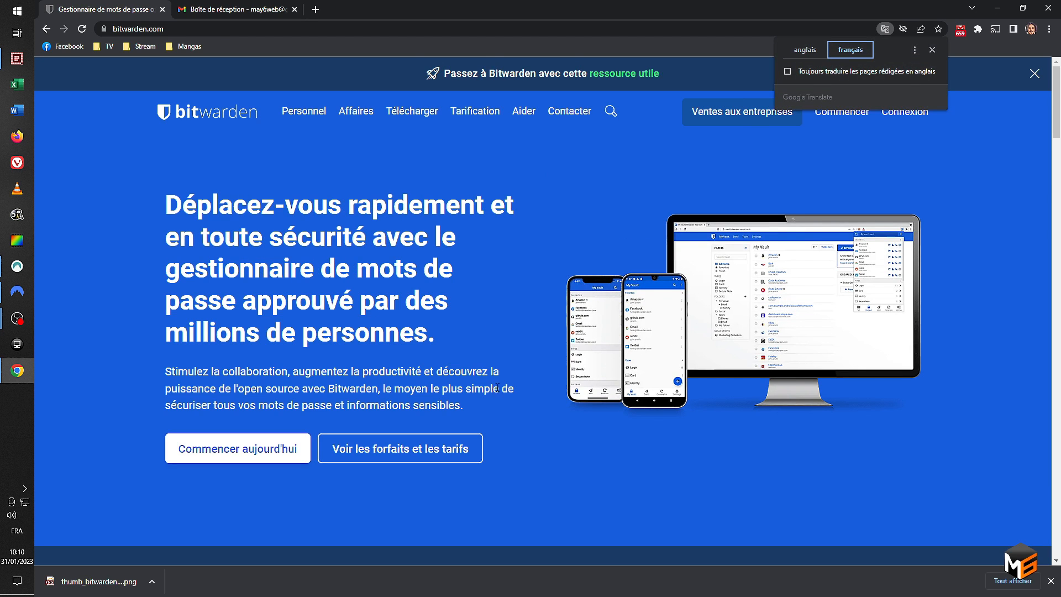
left_click(933, 50)
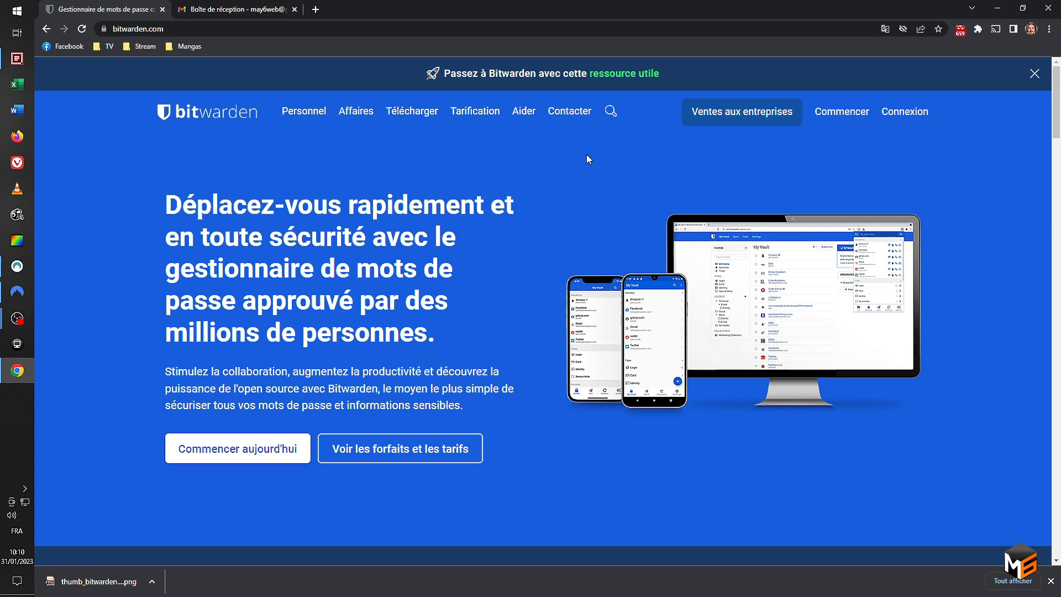
left_click(481, 114)
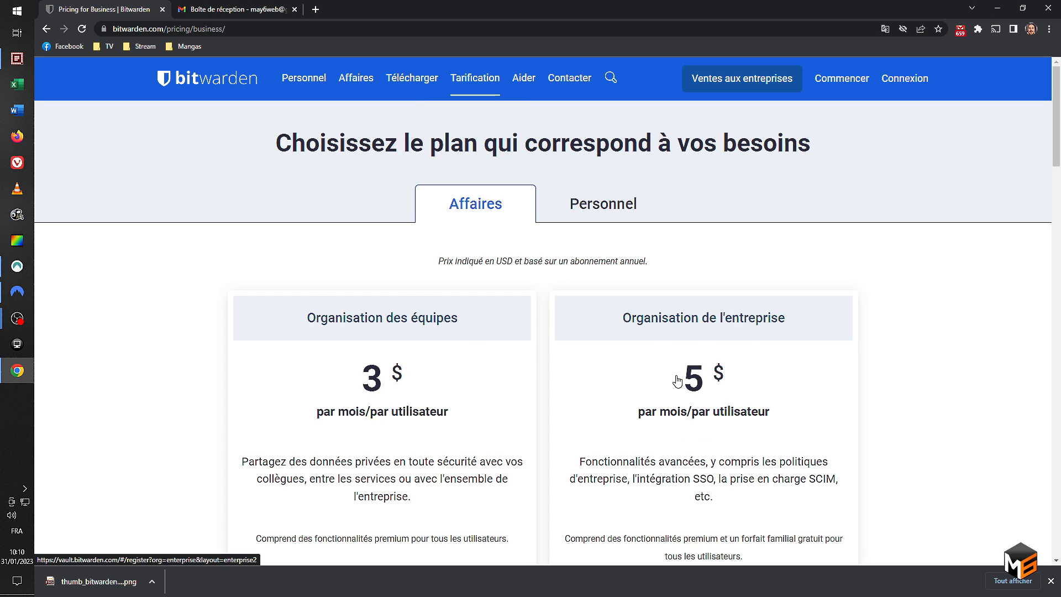
- Switch pricing to the personal plans and scroll to the Free, Premium and Families cards
scroll(678, 381, "down", 2)
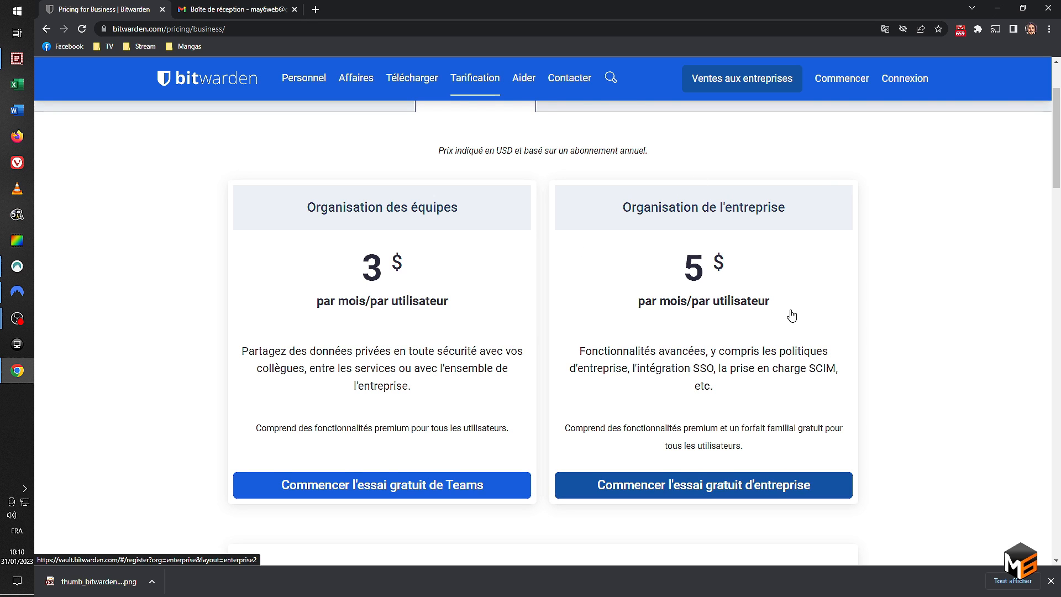
scroll(791, 316, "up", 2)
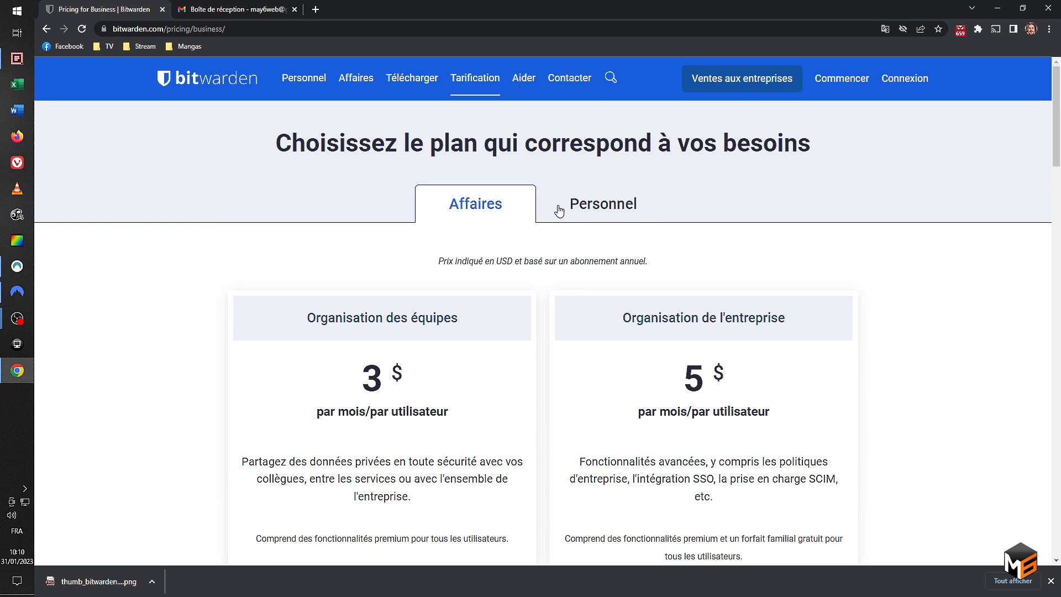
left_click(617, 210)
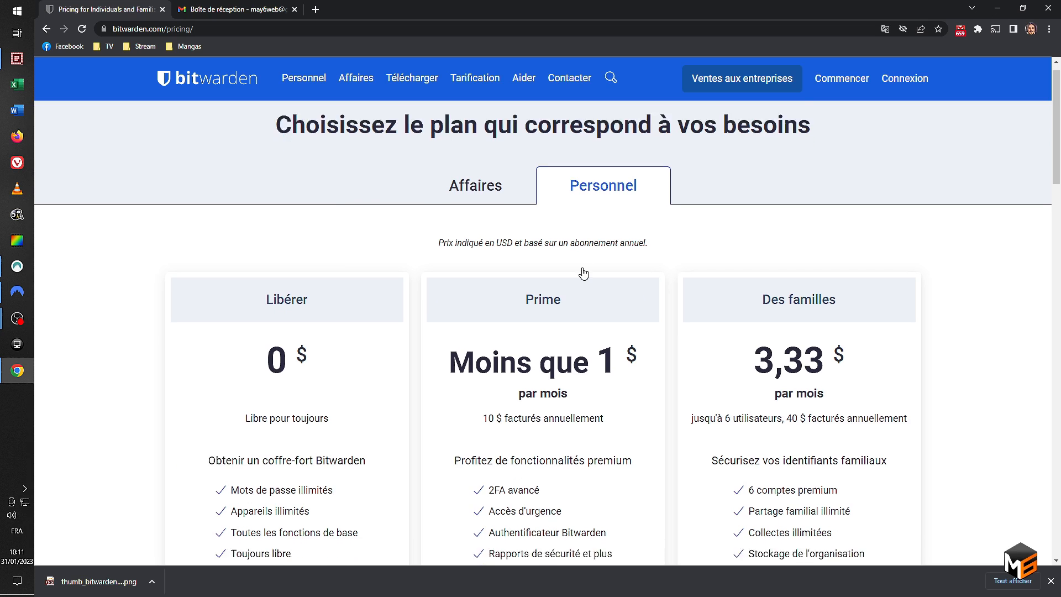
scroll(581, 273, "down", 2)
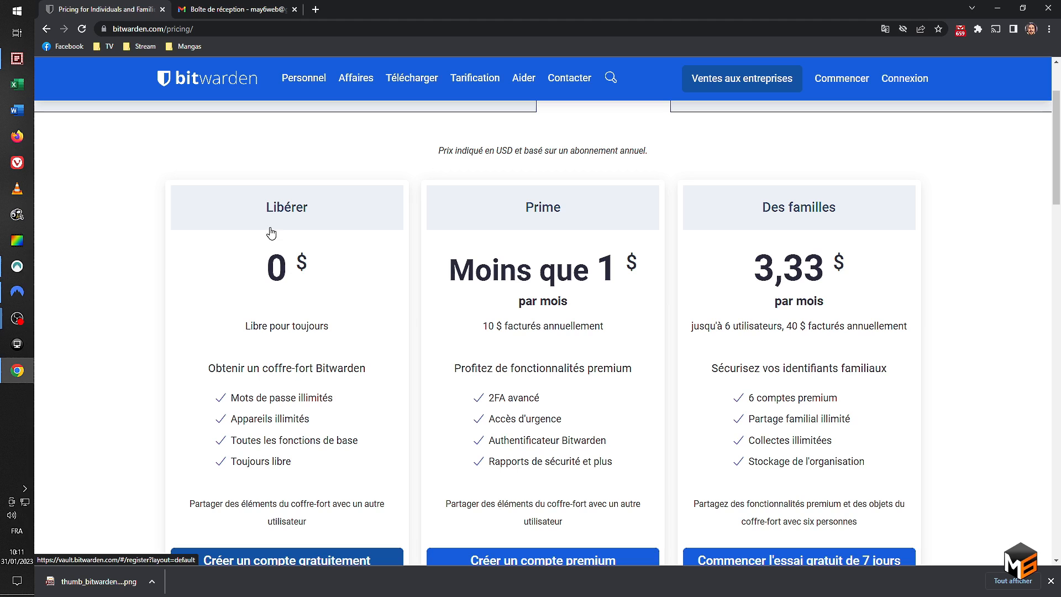
scroll(290, 328, "down", 2)
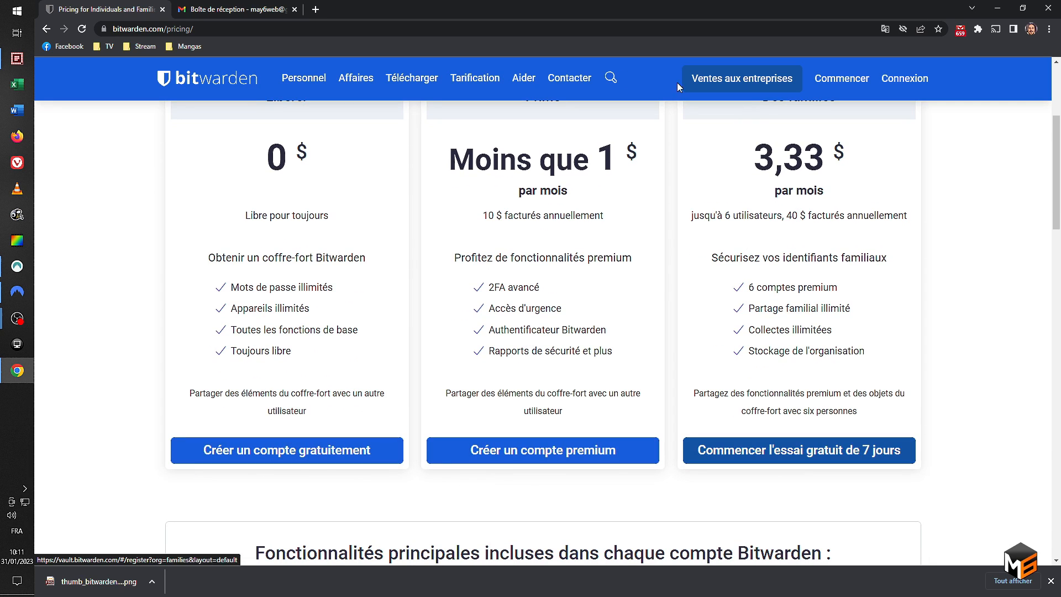
- Start creating a Bitwarden account and enter the account e-mail address
left_click(843, 79)
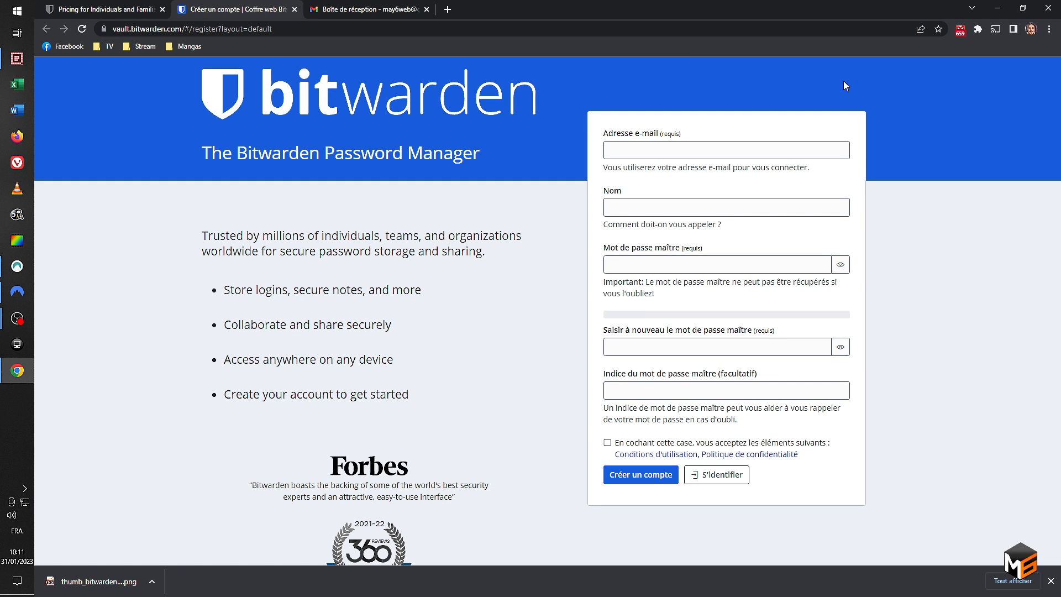
left_click(782, 146)
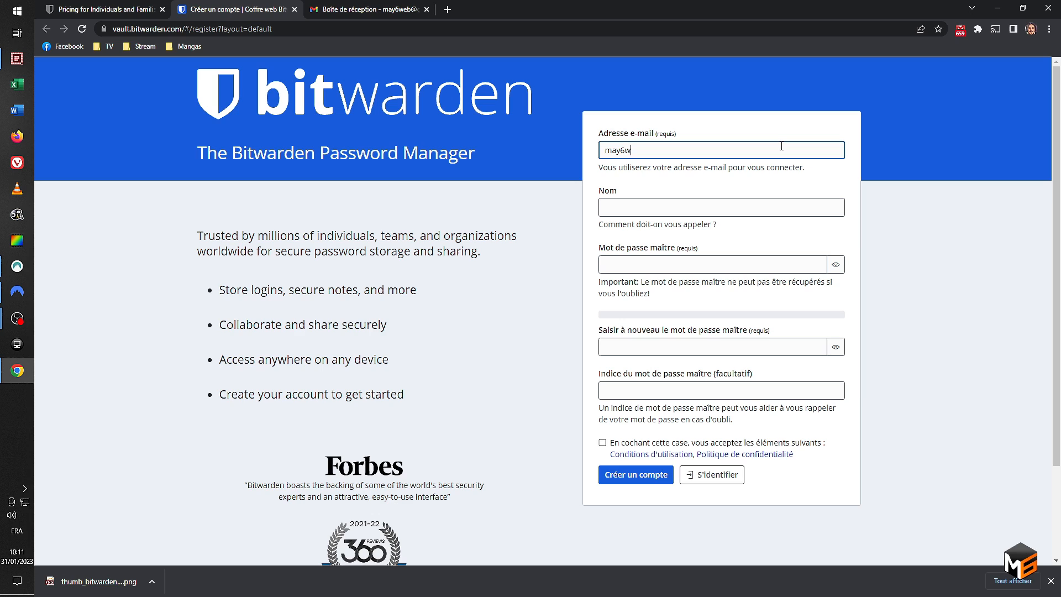
- Fill in the display name on the registration form, correcting a typo
left_click(691, 207)
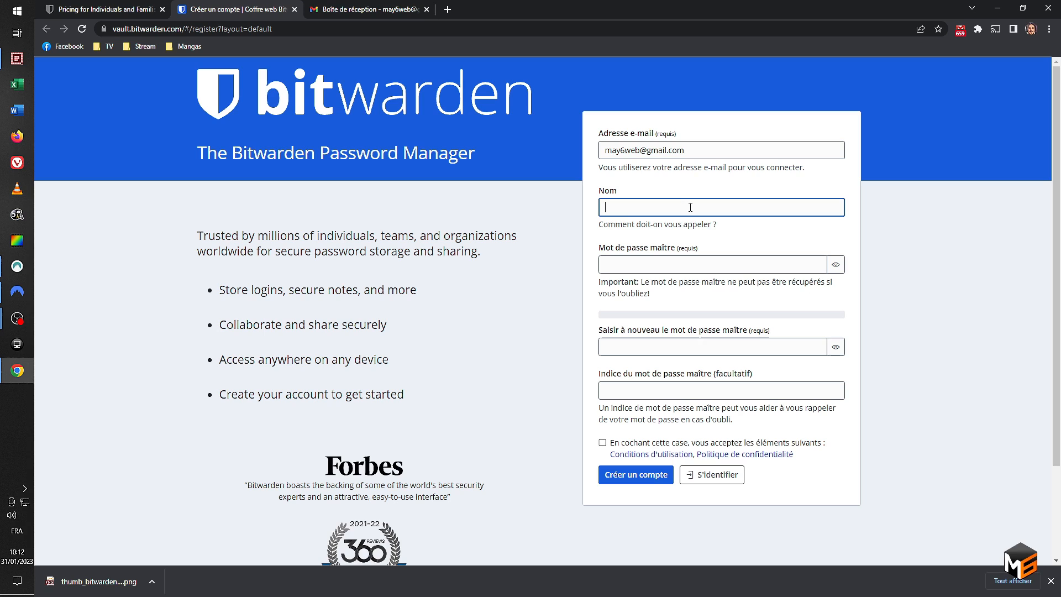
key("BackSpace")
type("may6")
left_click(683, 262)
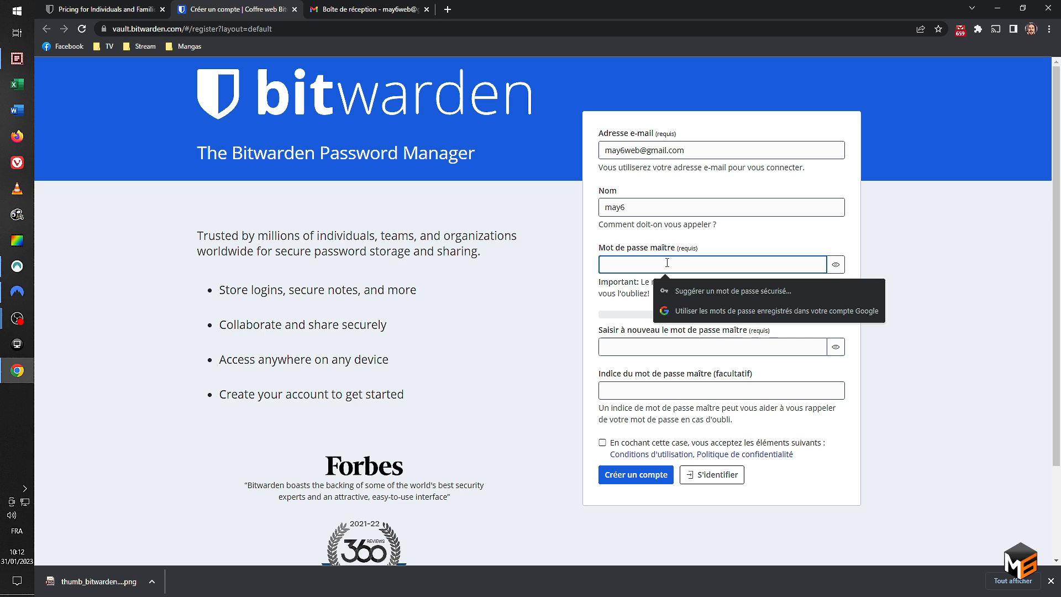
- Enter and confirm the master password, leave the hint empty, accept the terms, and submit
type("•••••••••••")
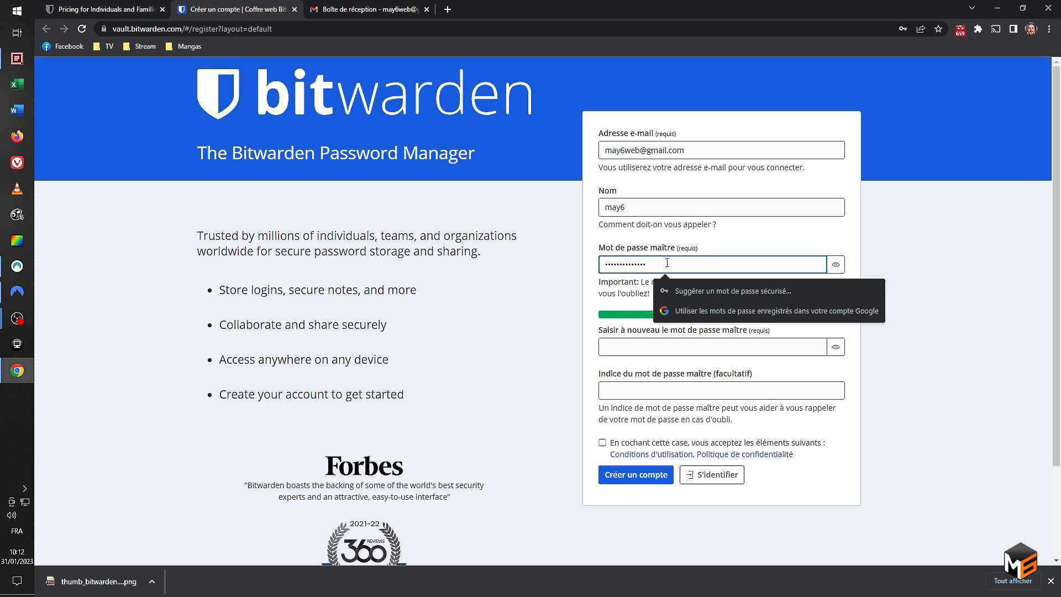
left_click(629, 294)
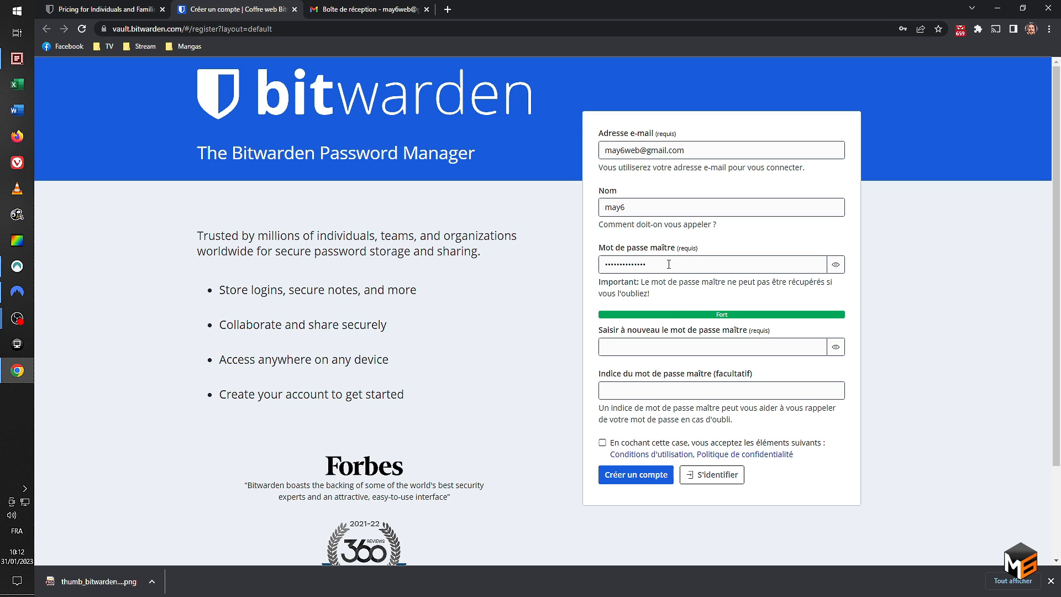
left_click(656, 351)
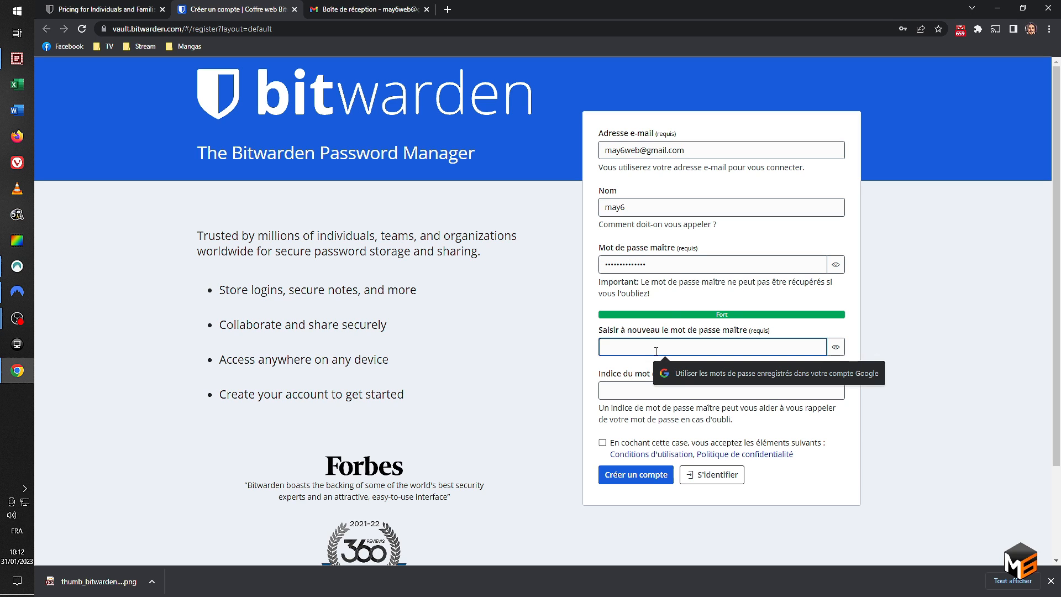
type("***")
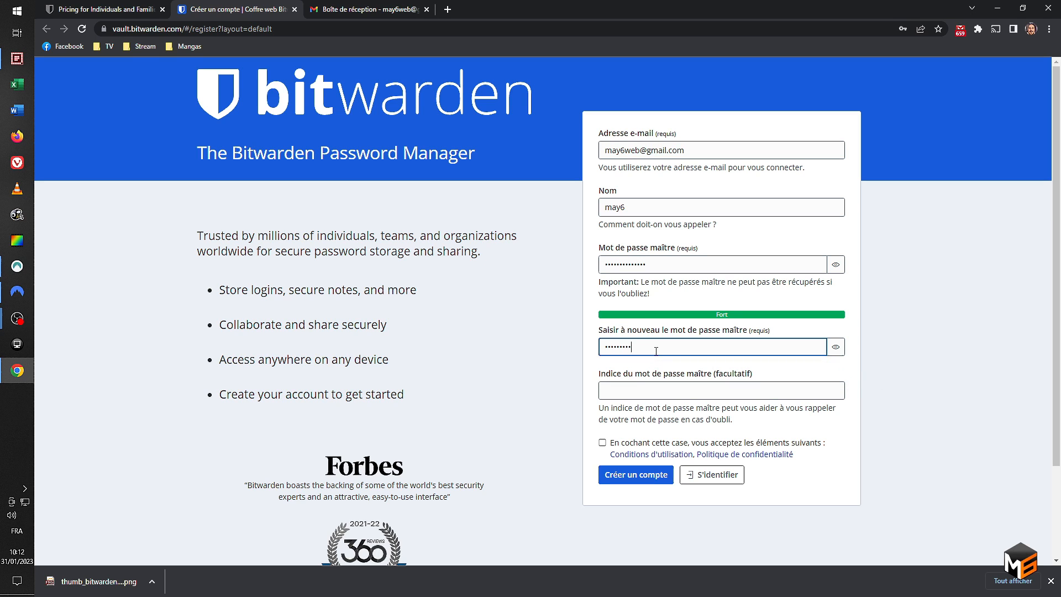
type("***")
left_click(684, 392)
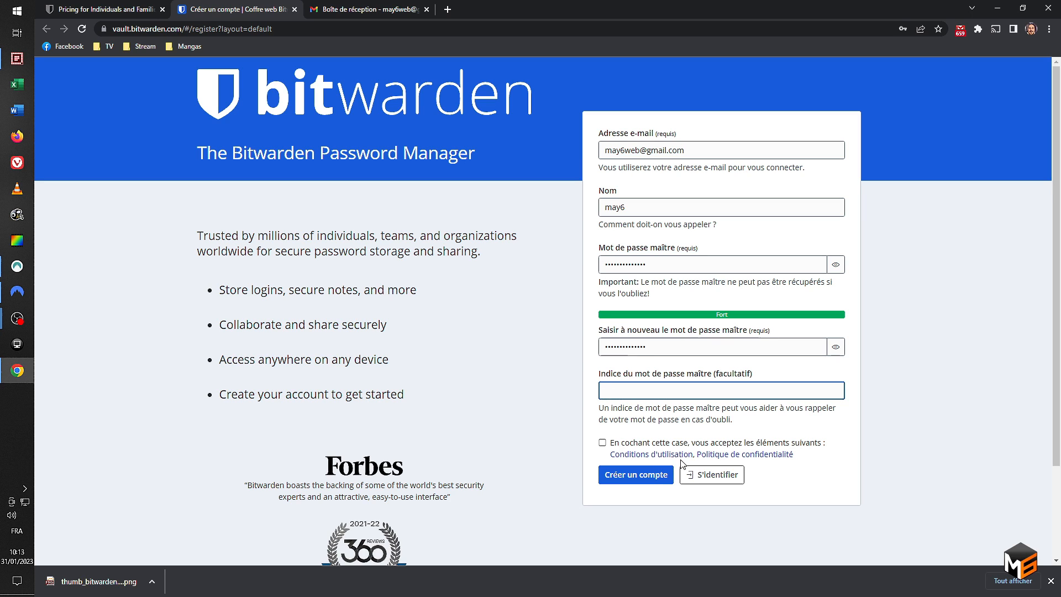
left_click(603, 447)
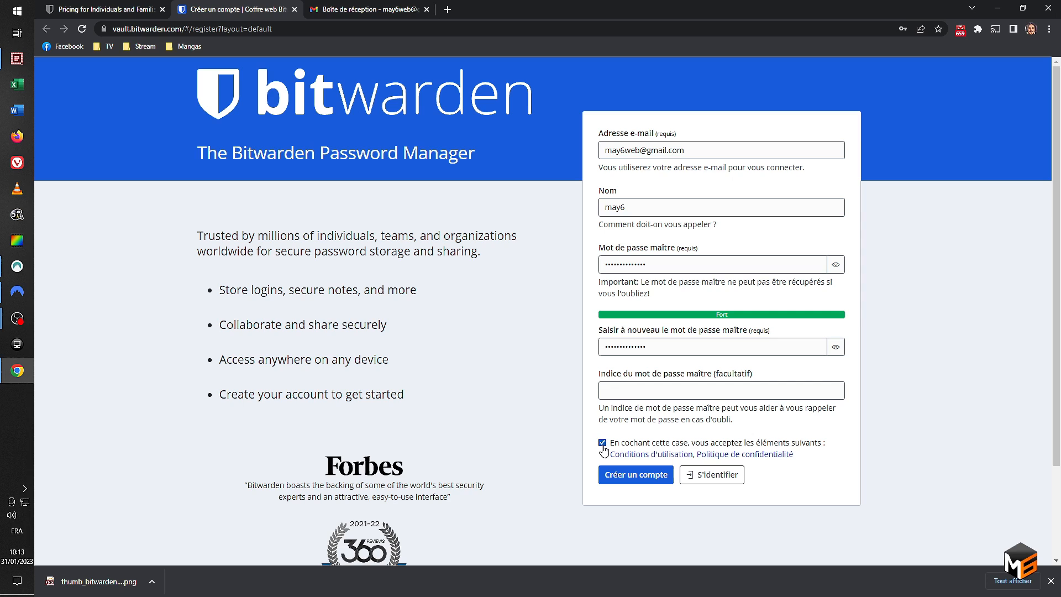
left_click(618, 475)
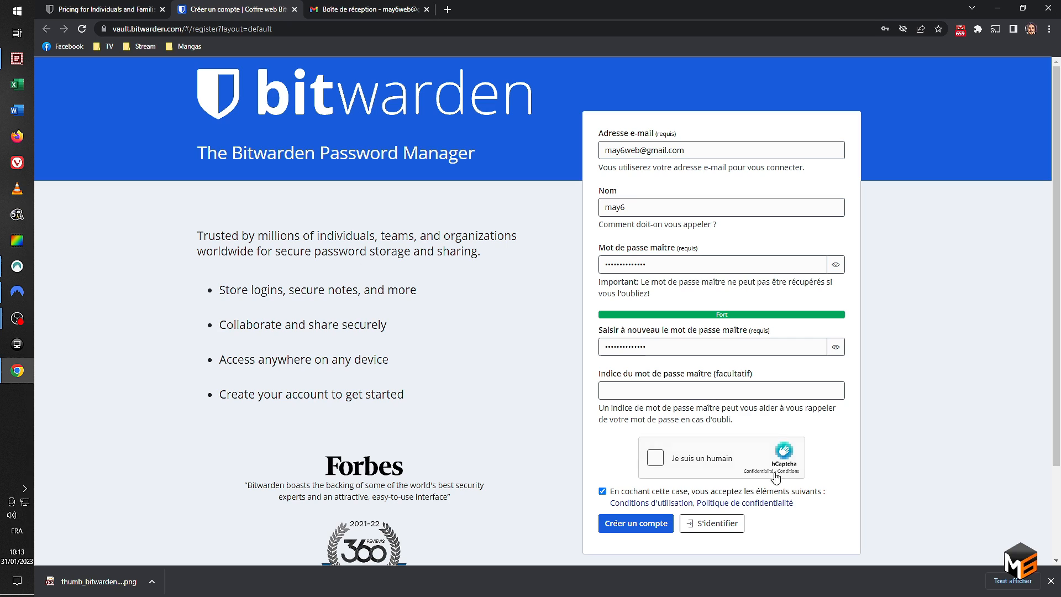
- Pass the hCaptcha by selecting the otter images, then create the account
left_click(658, 459)
scroll(877, 442, "down", 2)
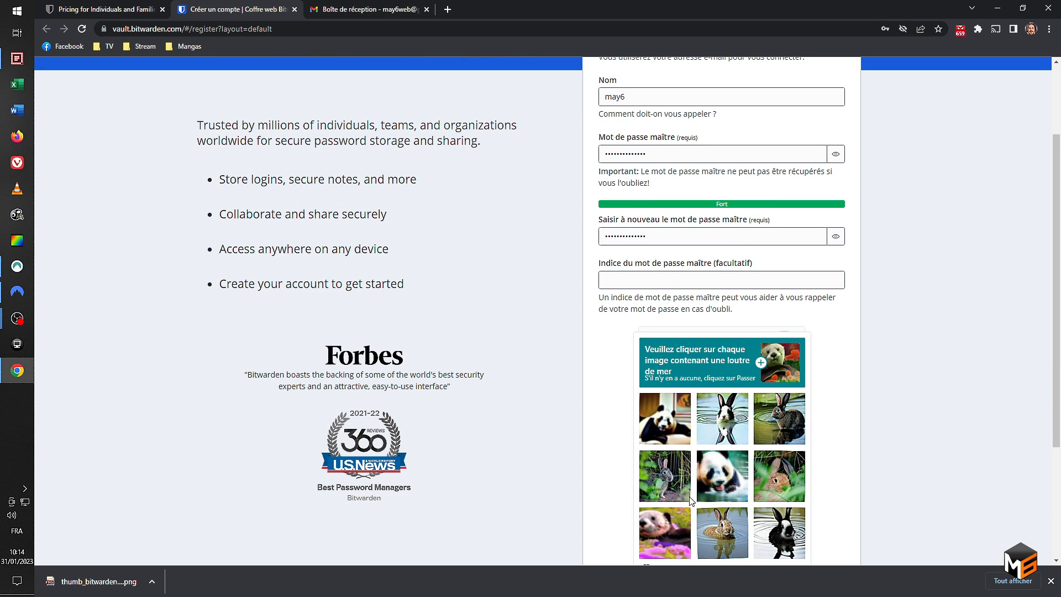
scroll(742, 434, "down", 1)
scroll(741, 431, "down", 1)
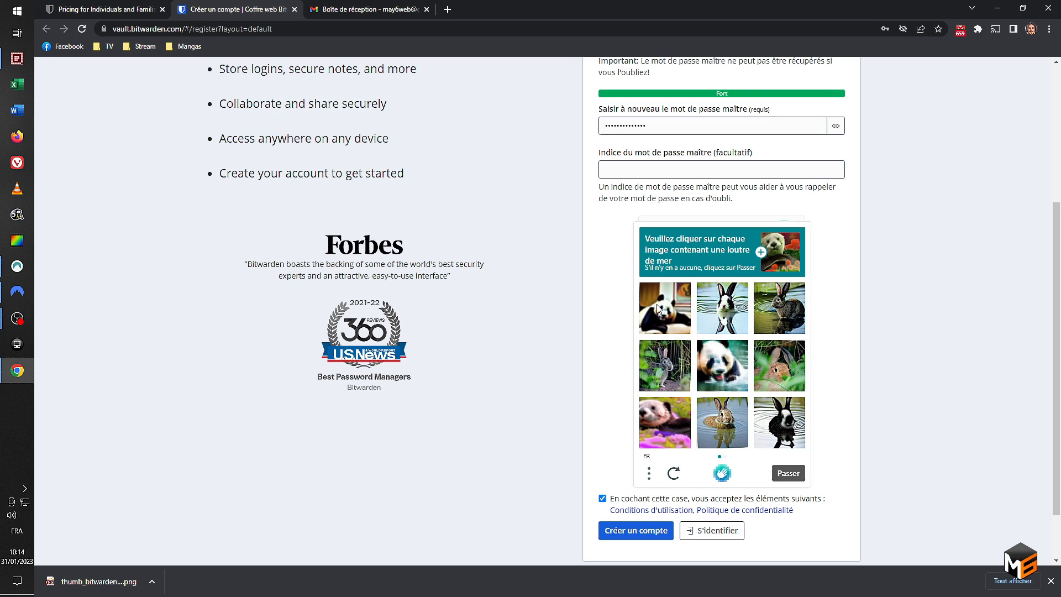
left_click(671, 419)
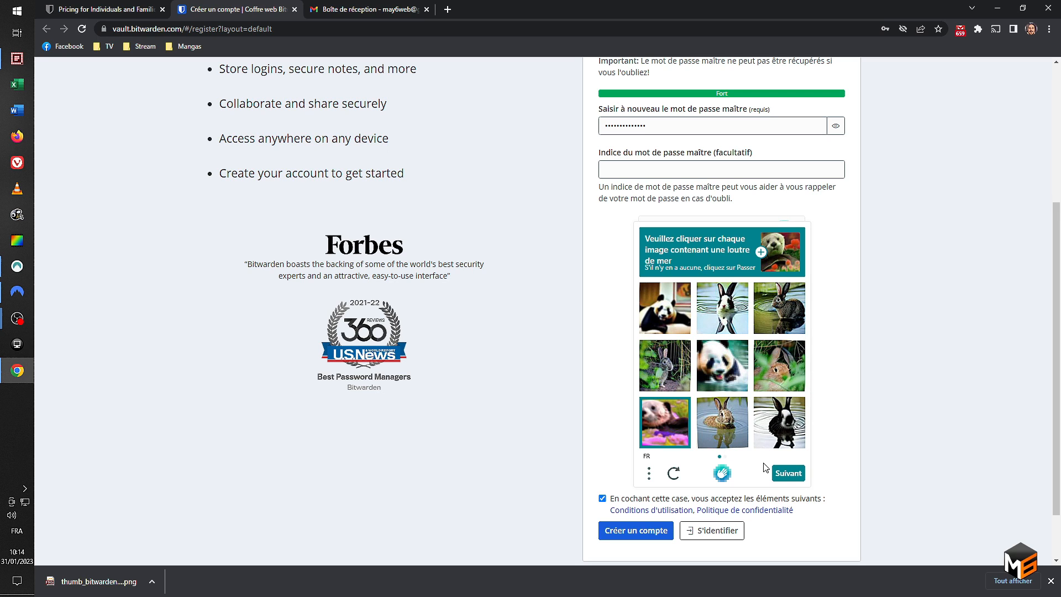
left_click(787, 474)
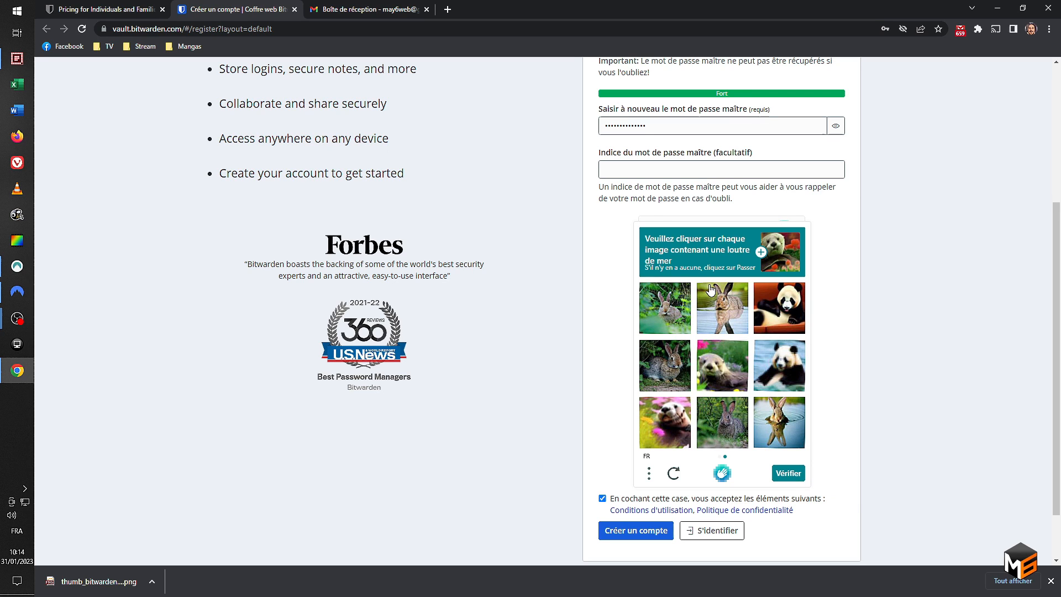
left_click(715, 370)
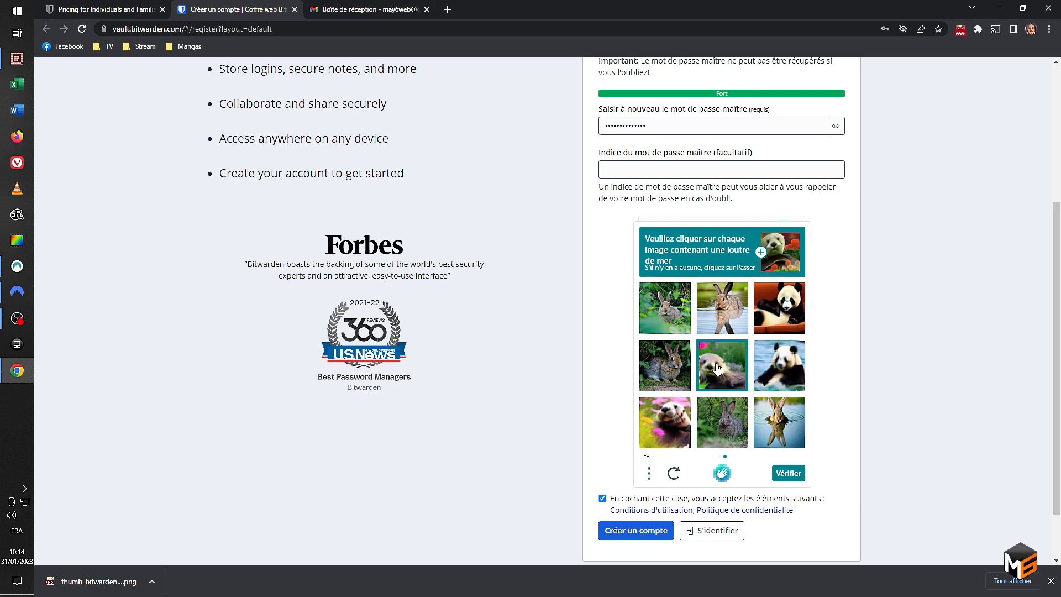
left_click(668, 429)
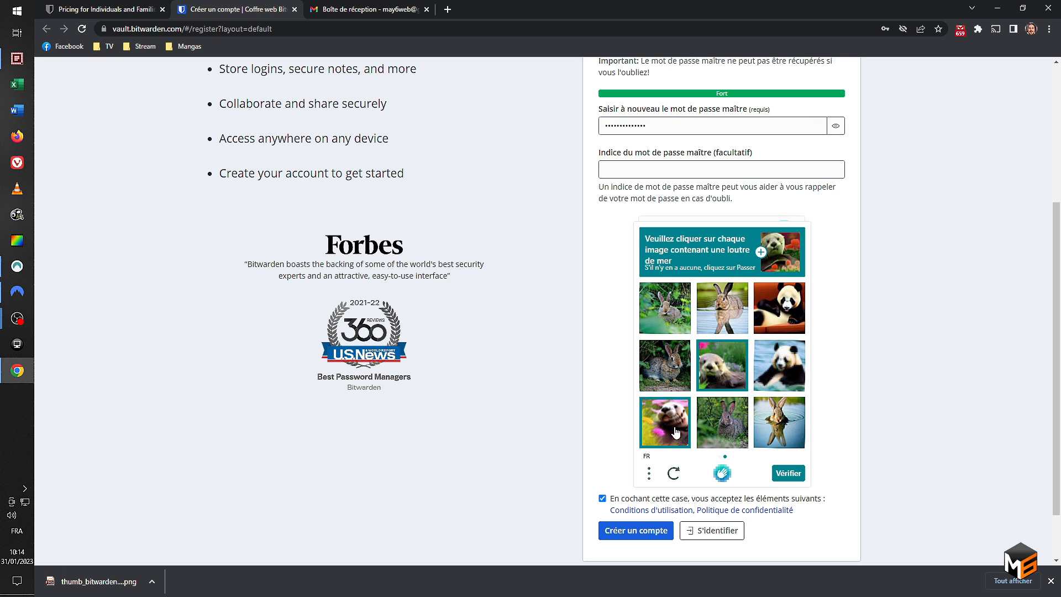
left_click(789, 475)
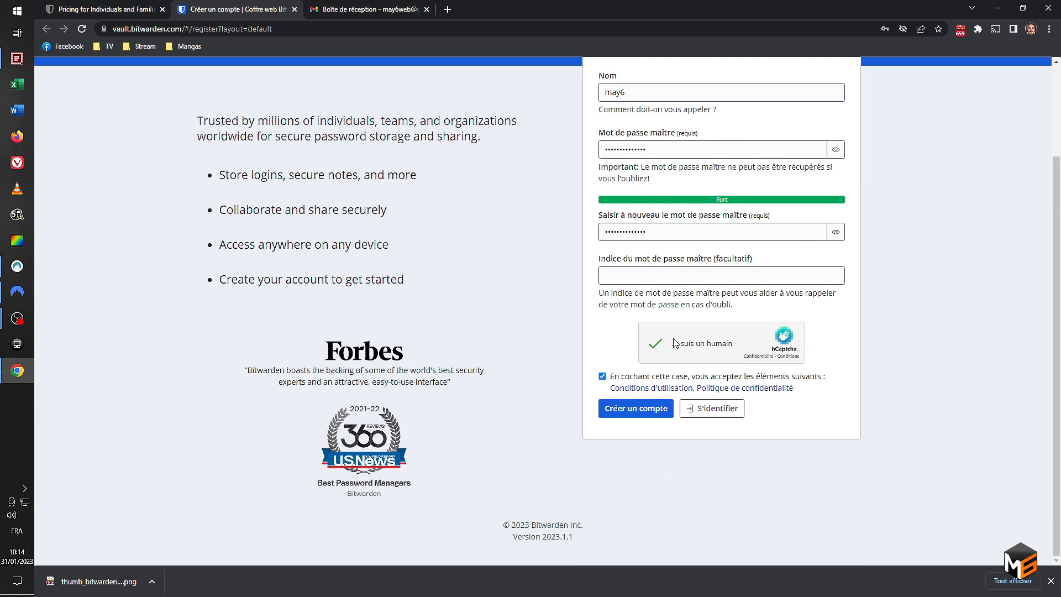
left_click(643, 413)
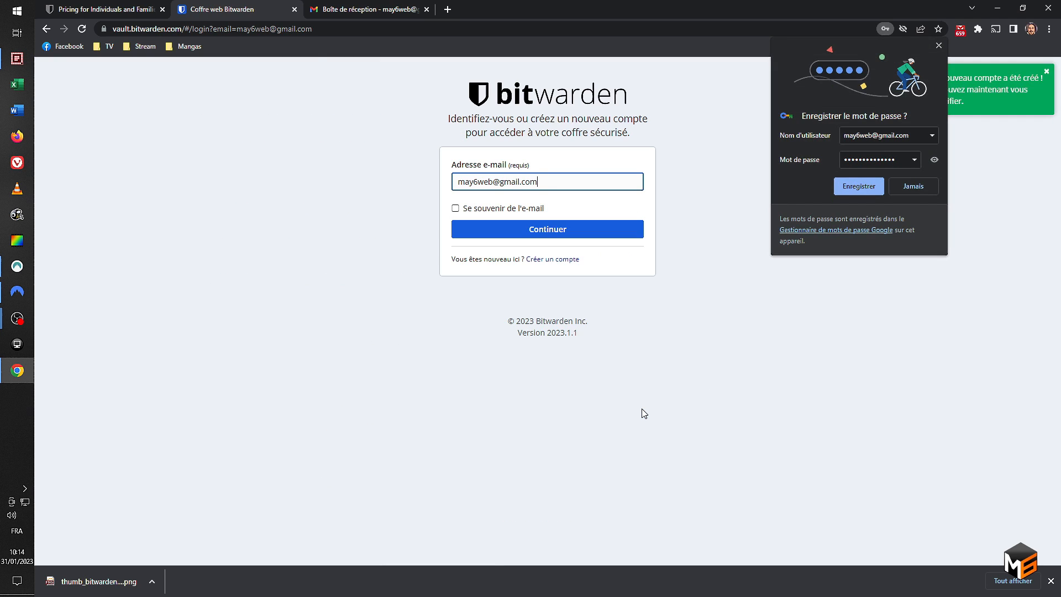
- Decline Chrome's save-password offer, continue past the e-mail step, and request the master password hint
left_click(939, 45)
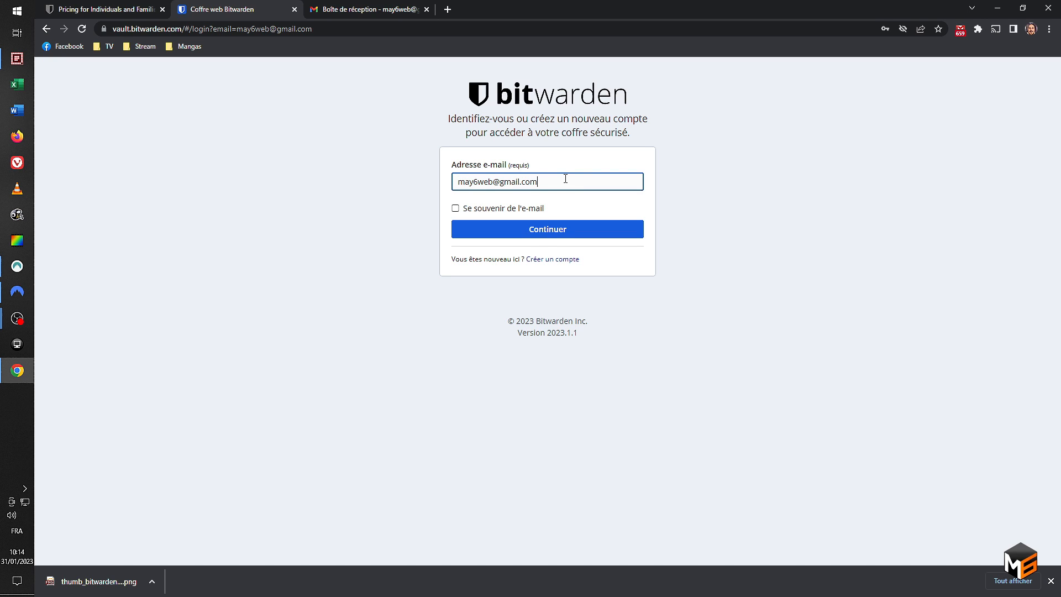
left_click(534, 235)
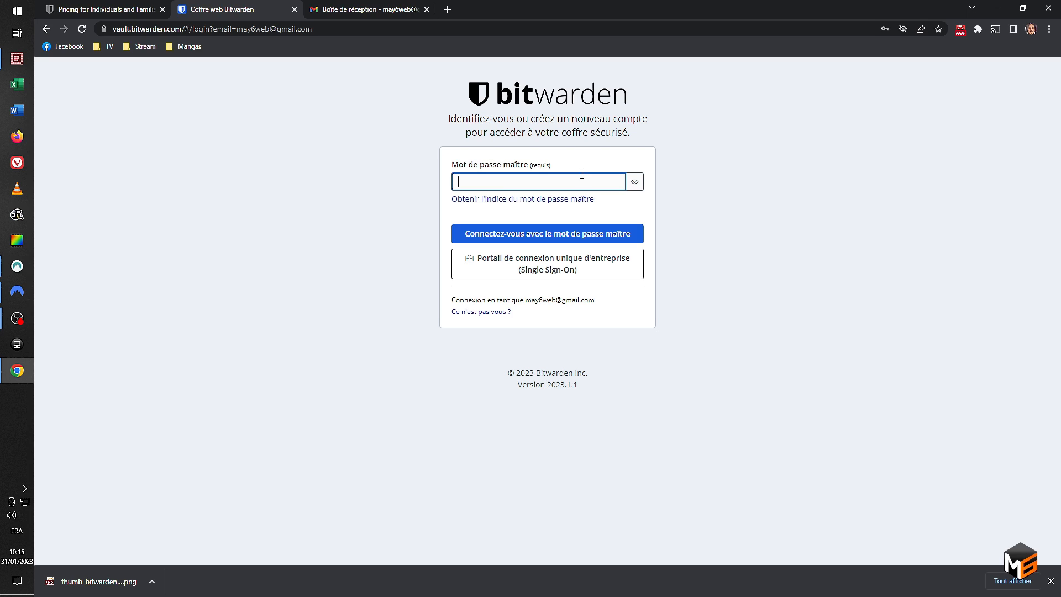
left_click(511, 200)
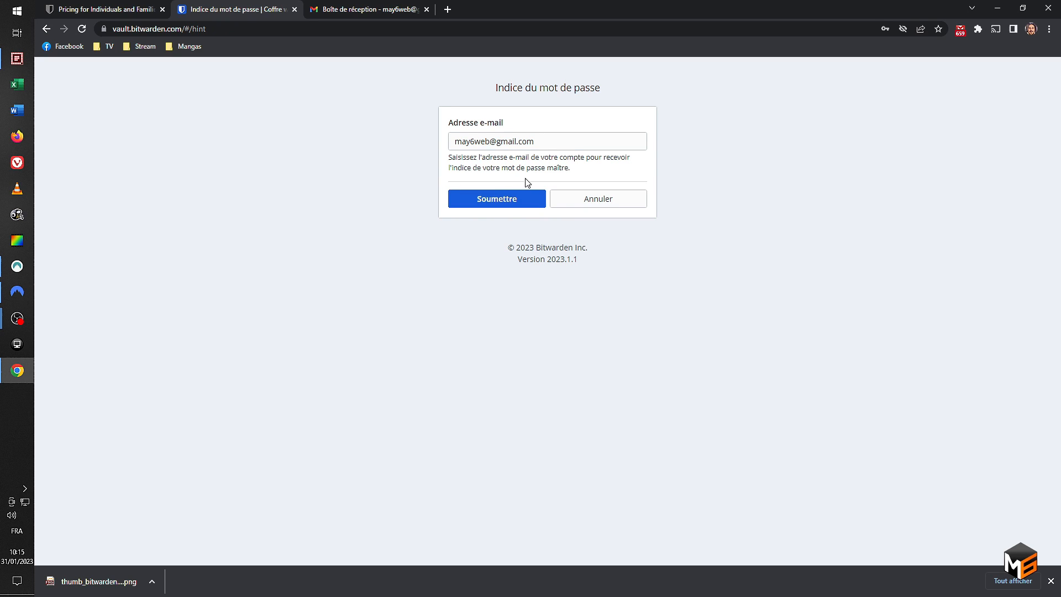
- Submit the master password hint request, then switch to the Gmail inbox
left_click(495, 210)
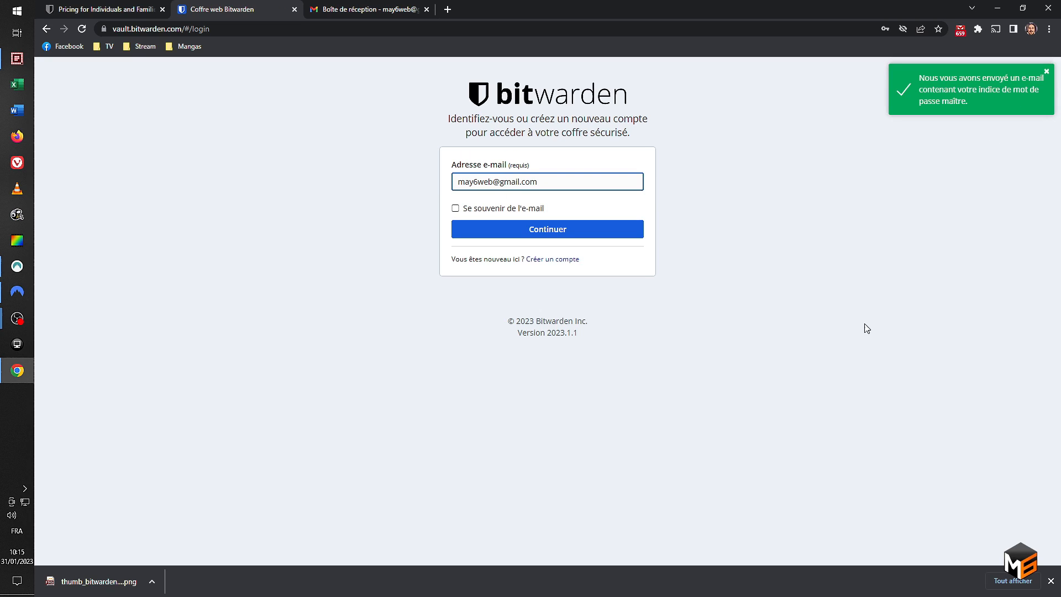
left_click(366, 10)
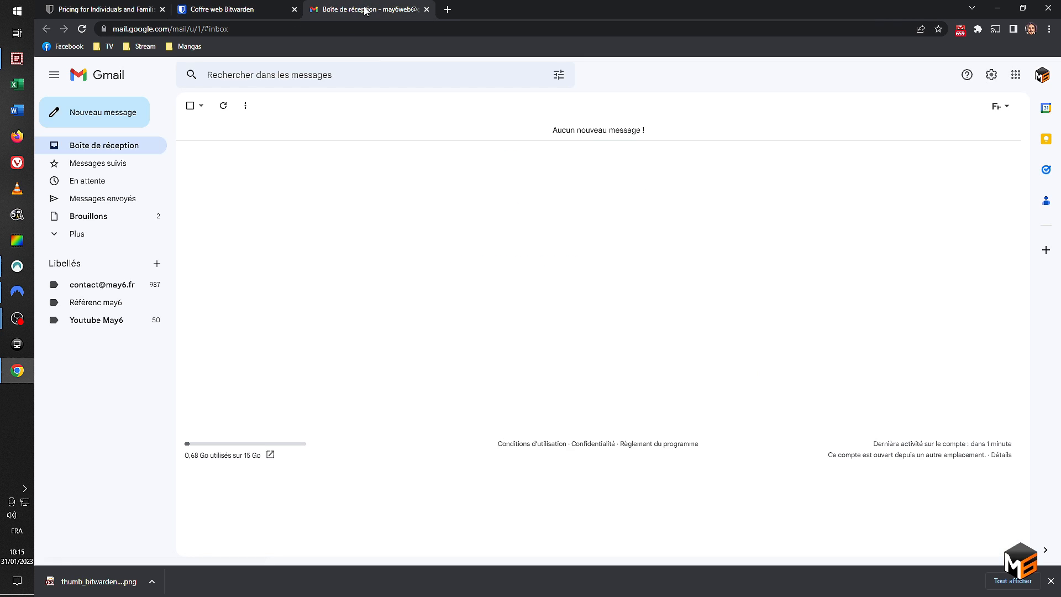
- Refresh Gmail, open the 'Your Master Password Hint' e-mail, and follow its help article link
left_click(223, 106)
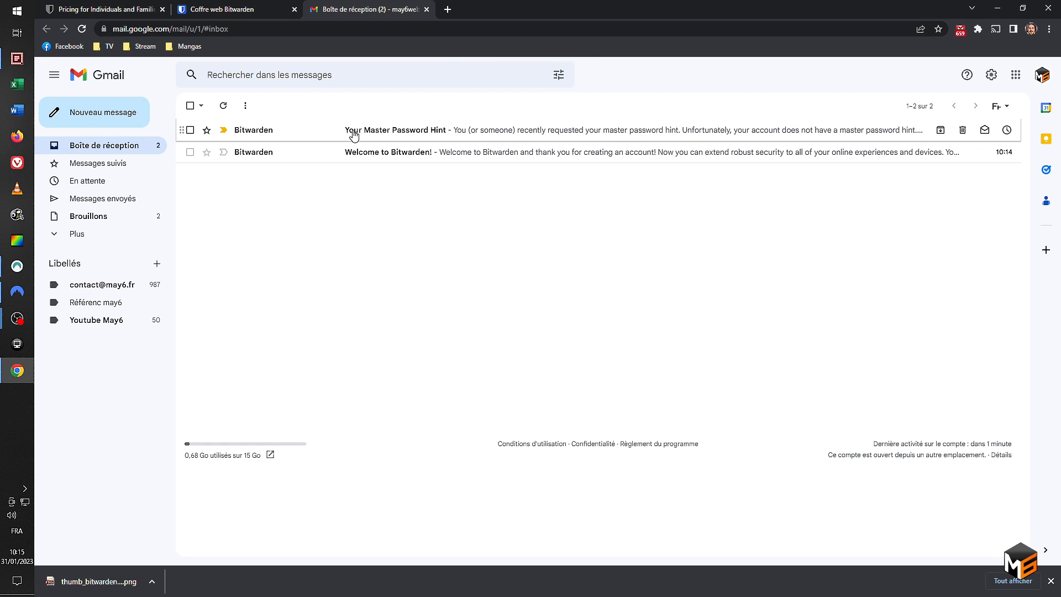
left_click(425, 131)
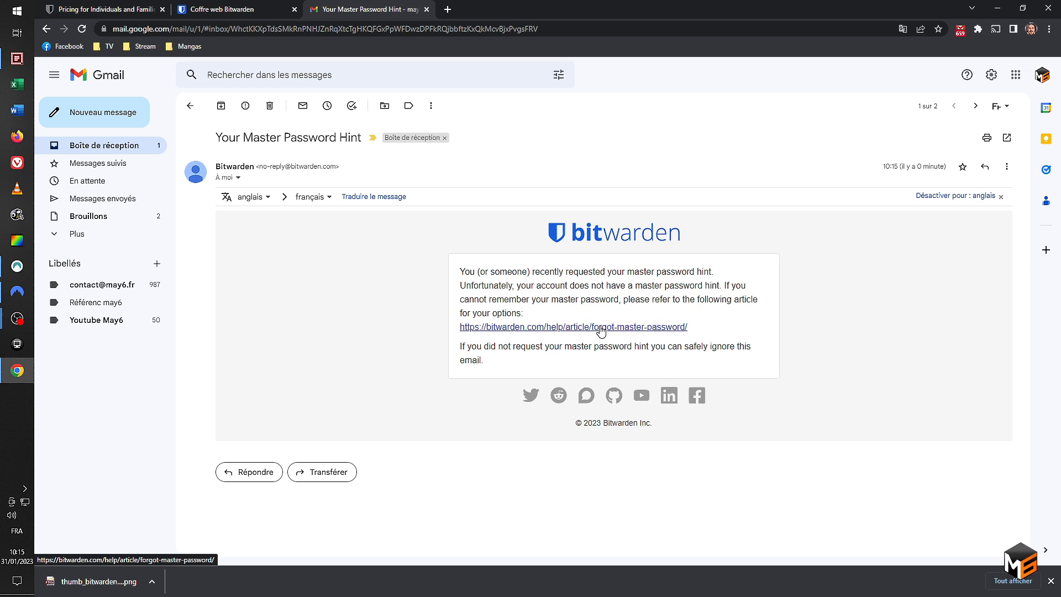
left_click(600, 330)
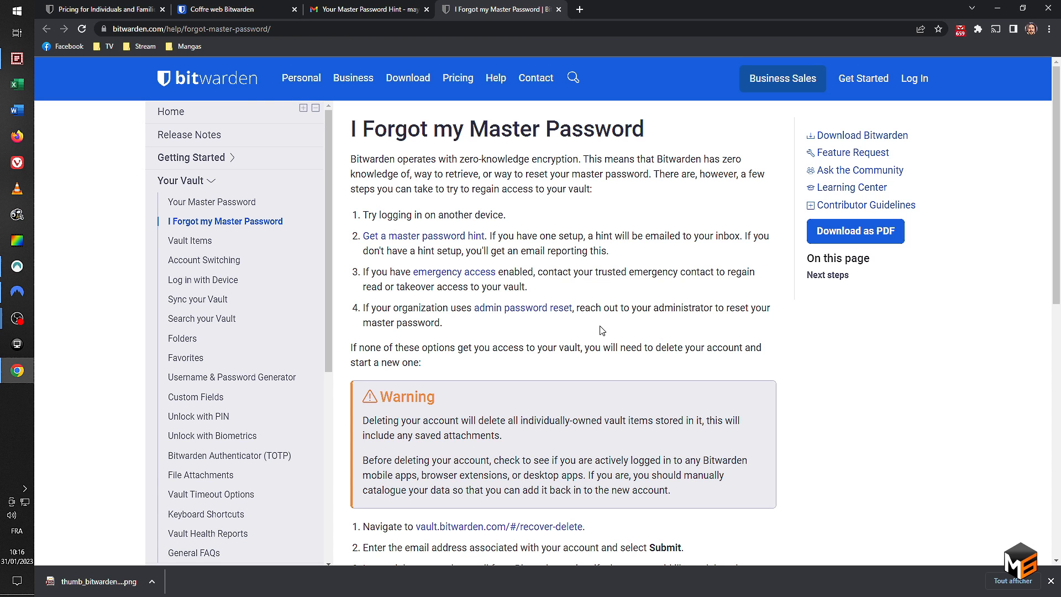
- Translate the forgotten-master-password article into French and follow its account deletion link
right_click(579, 173)
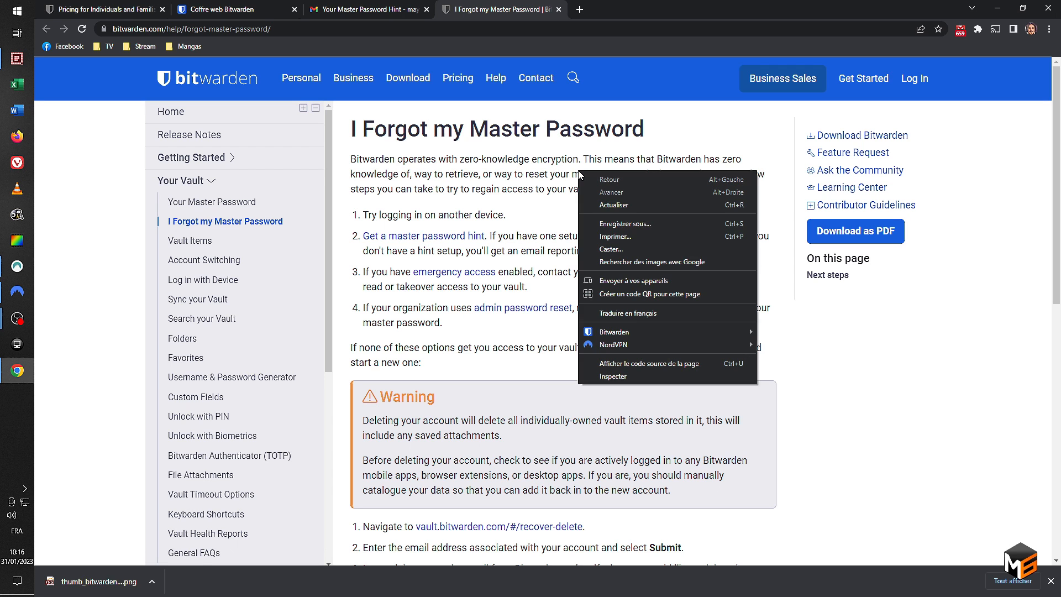
left_click(618, 312)
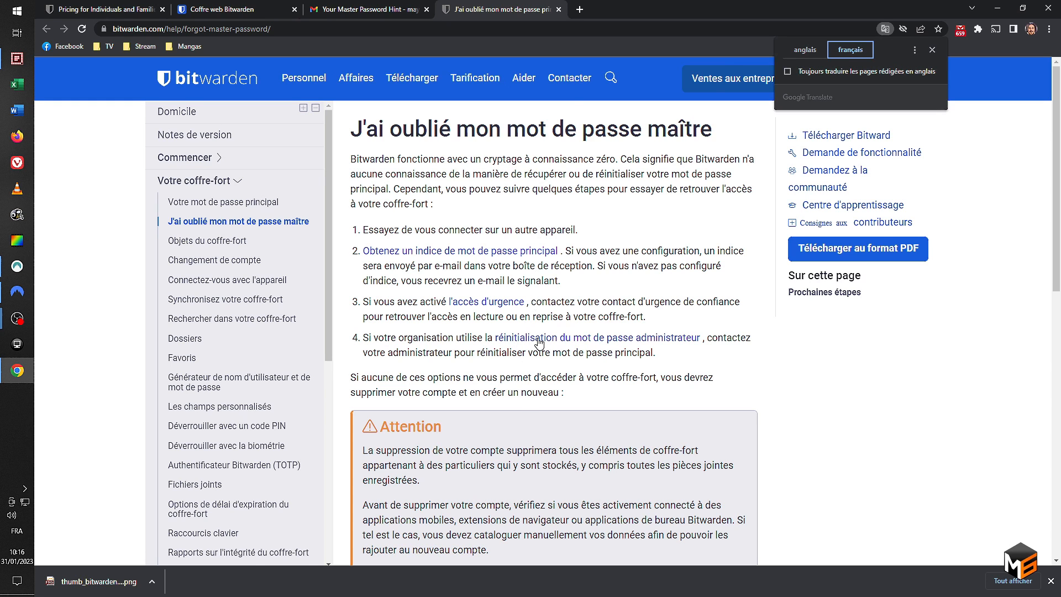
scroll(524, 286, "down", 5)
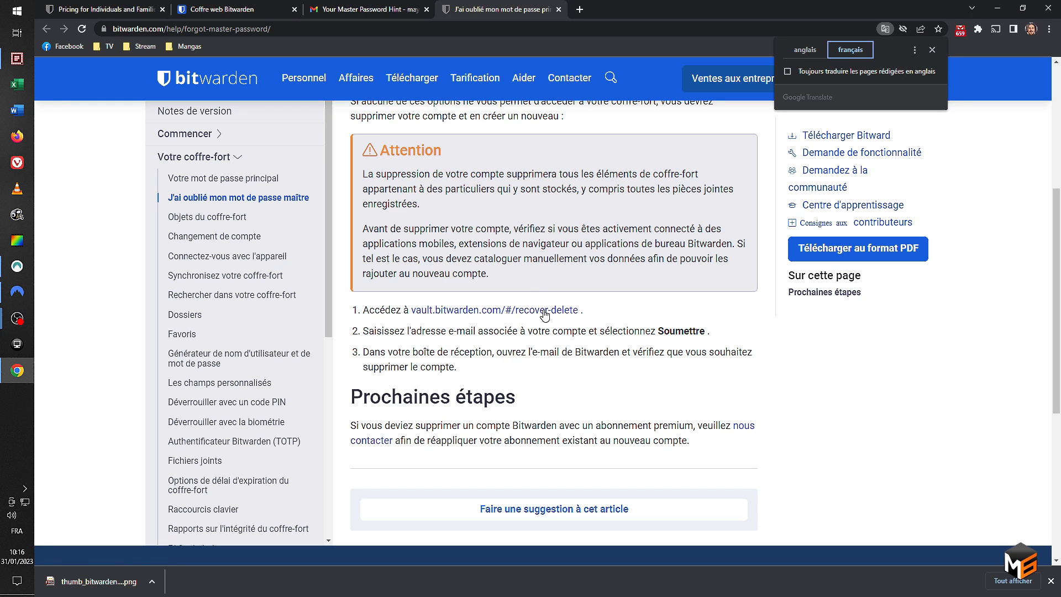
left_click(544, 313)
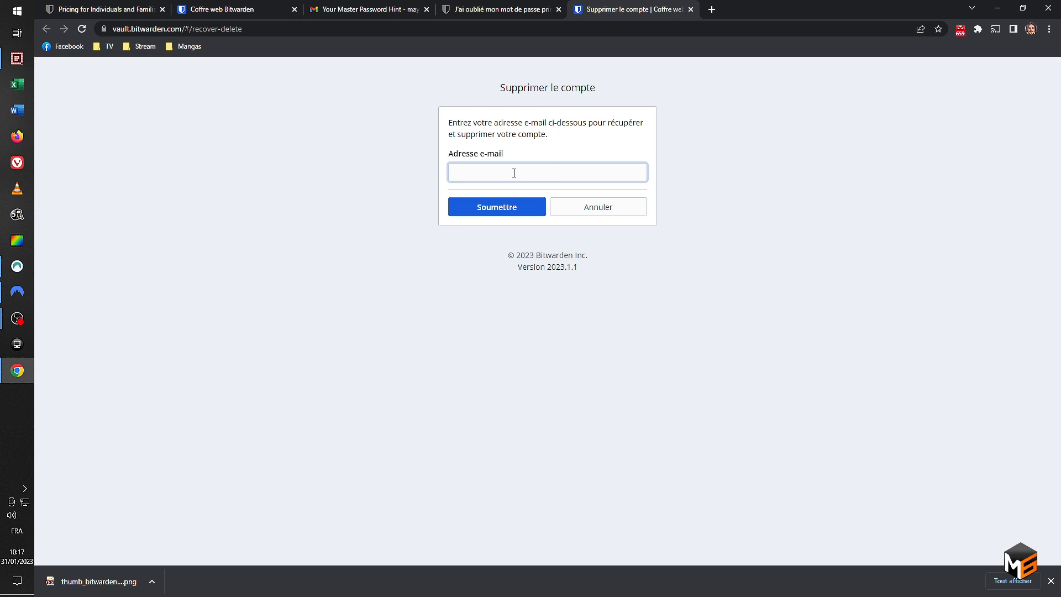
- Enter the account's e-mail address on Supprimer le compte and submit the deletion request
left_click(511, 210)
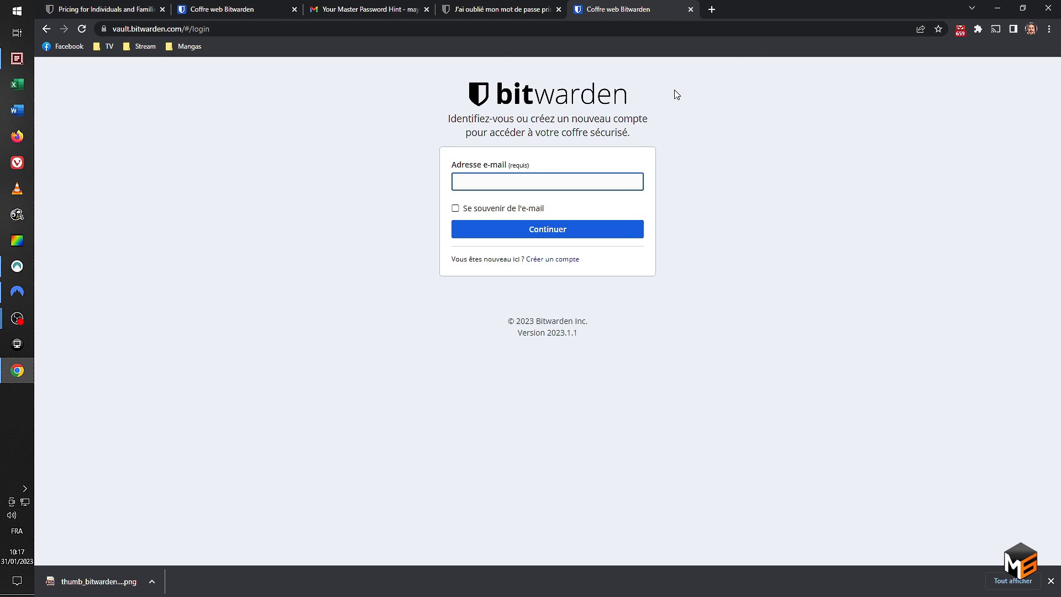
- In Gmail, open the 'Delete Your Account' e-mail and follow its button to the confirmation page
left_click(392, 12)
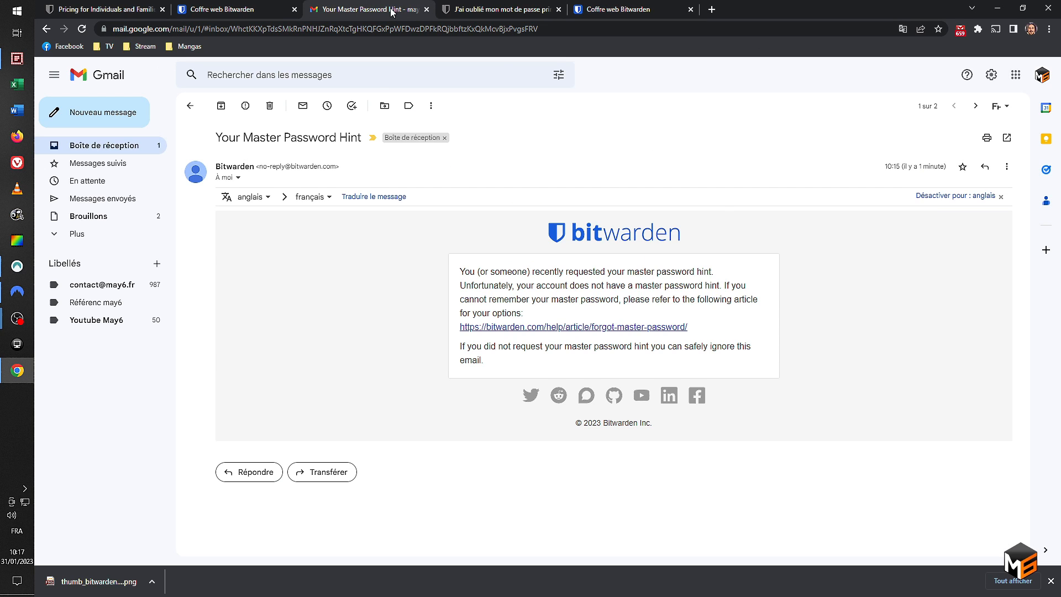
left_click(190, 106)
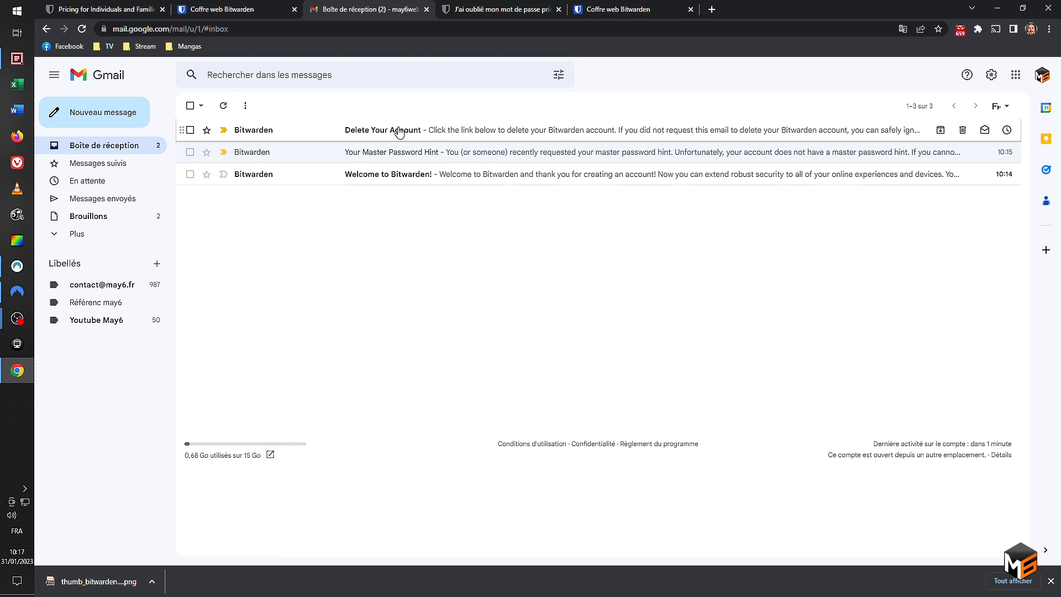
left_click(399, 133)
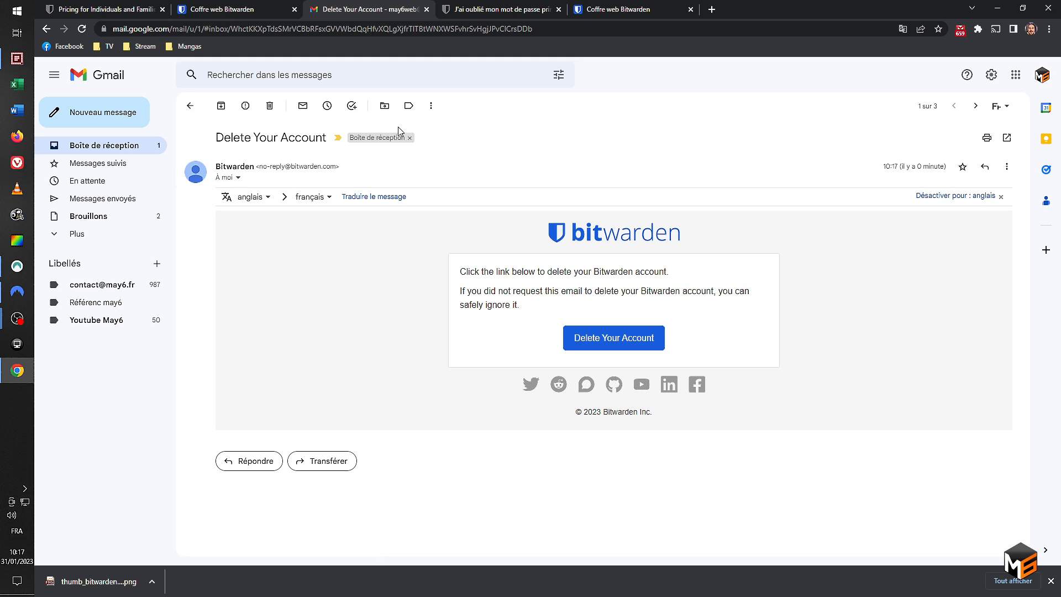
left_click(629, 339)
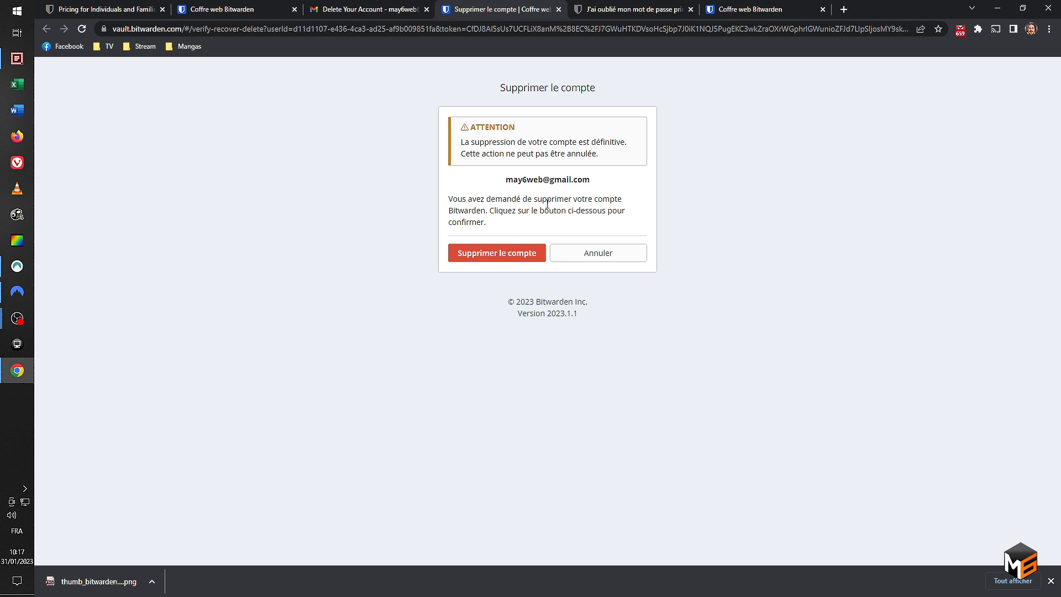
- Close the deletion confirmation page, help article and extra vault tab without deleting the account
left_click(559, 10)
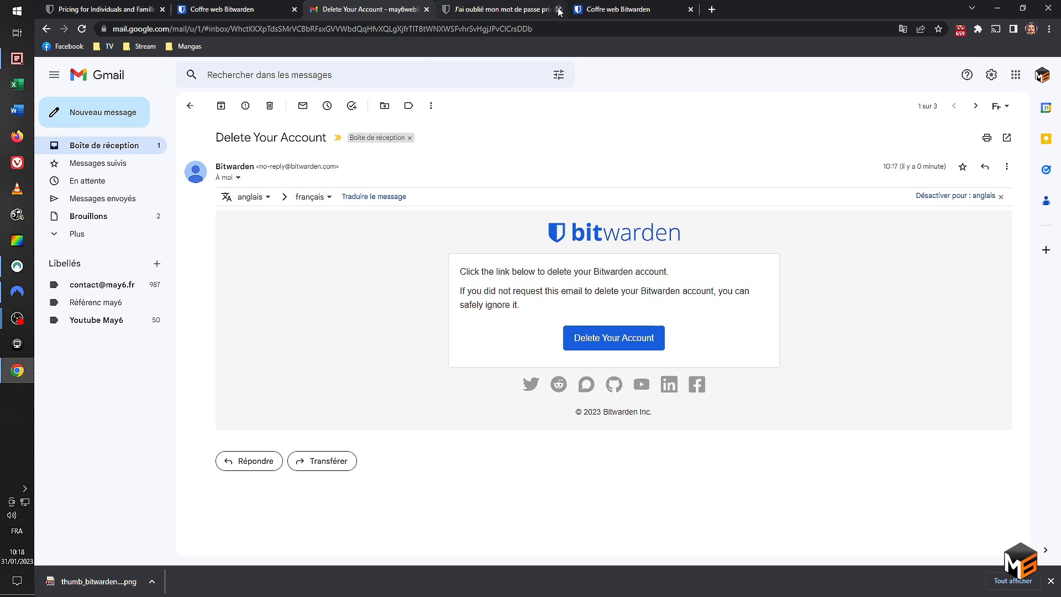
left_click(559, 10)
left_click(560, 10)
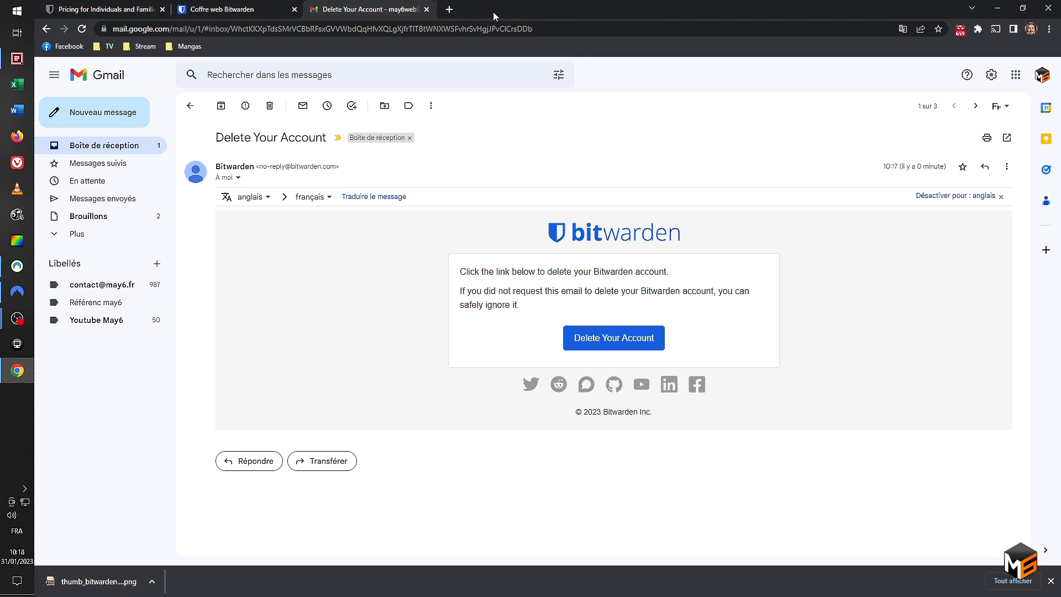
- On the Bitwarden login page, retype the master password correctly and submit it
left_click(236, 12)
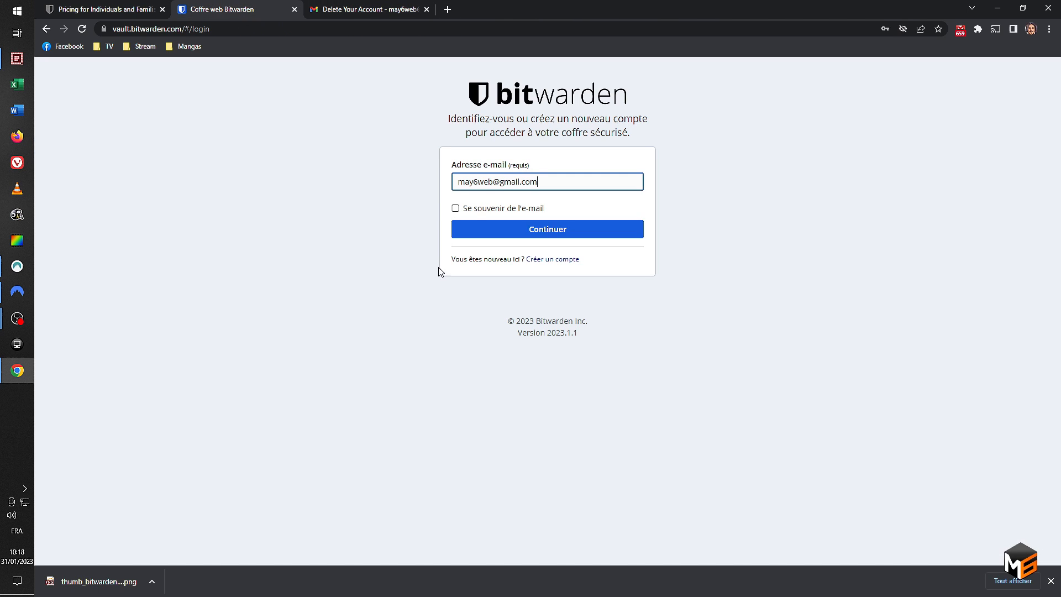
left_click(515, 91)
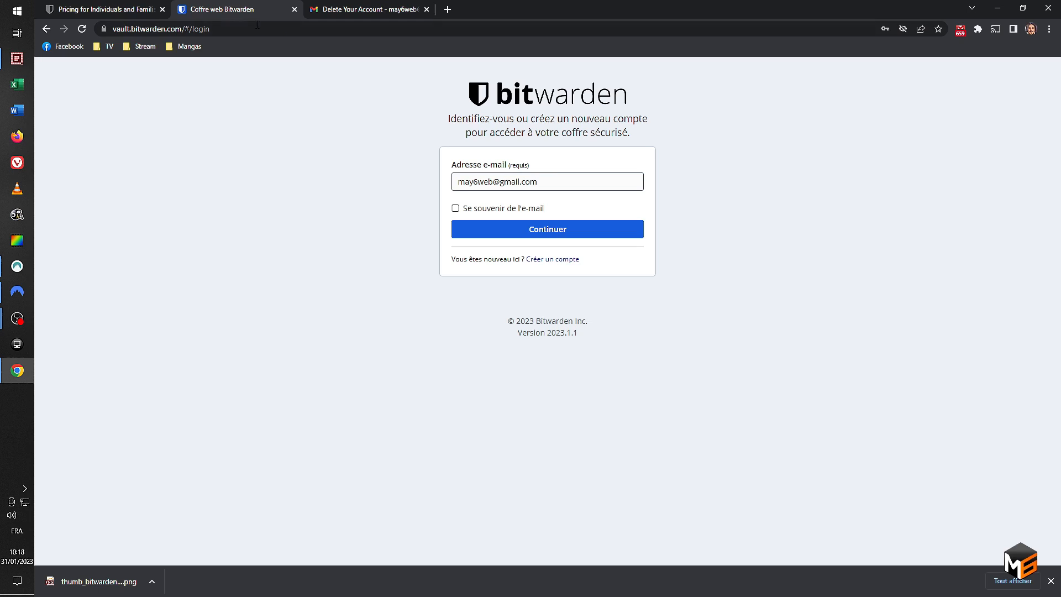
left_click(531, 236)
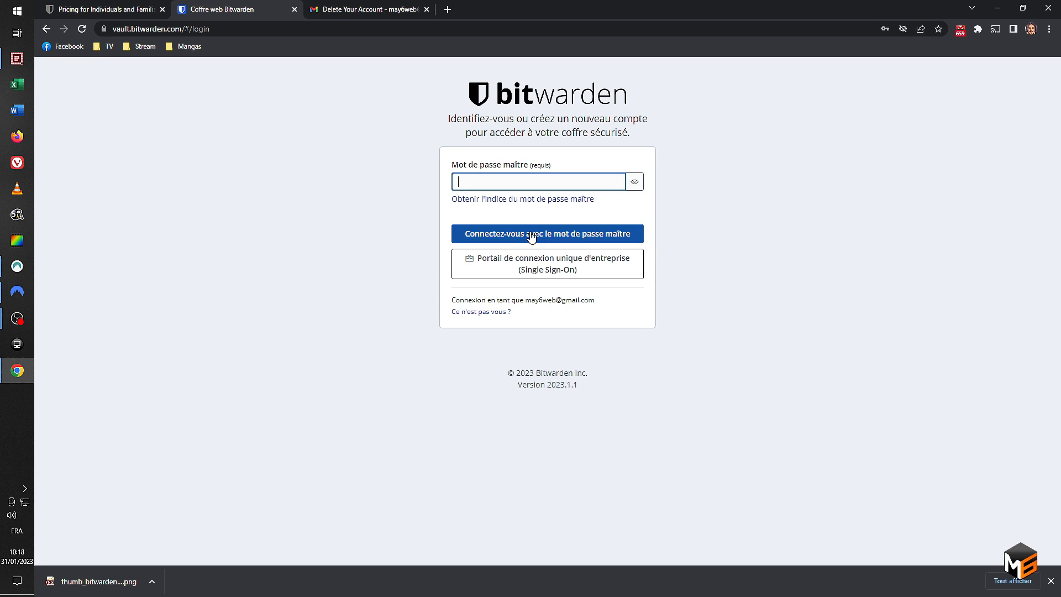
left_click(522, 179)
type("••")
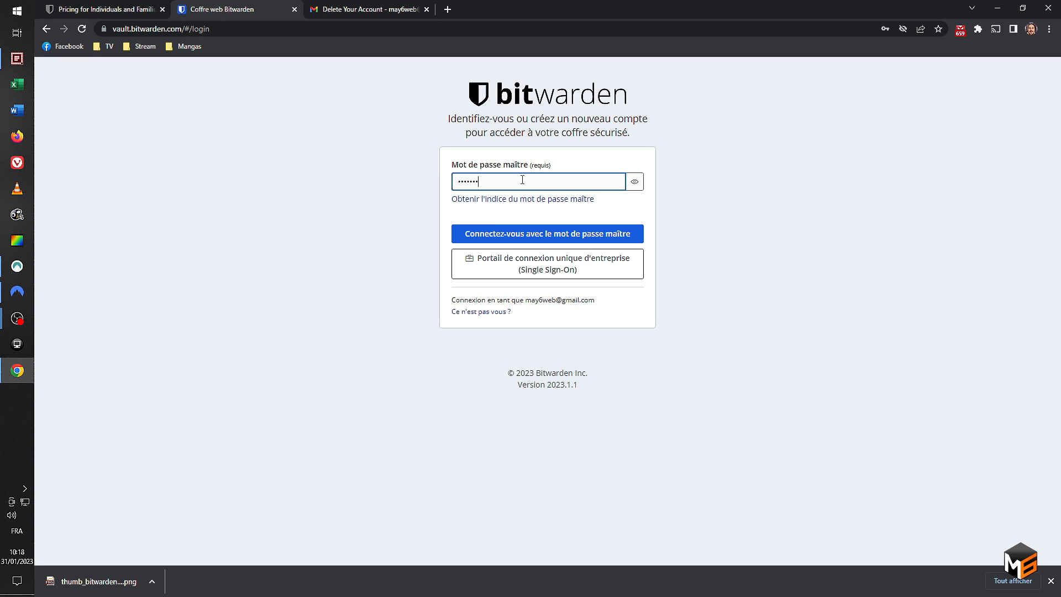
type("••••••••••")
key("ctrl+a")
type("••••••••••••••")
left_click(569, 230)
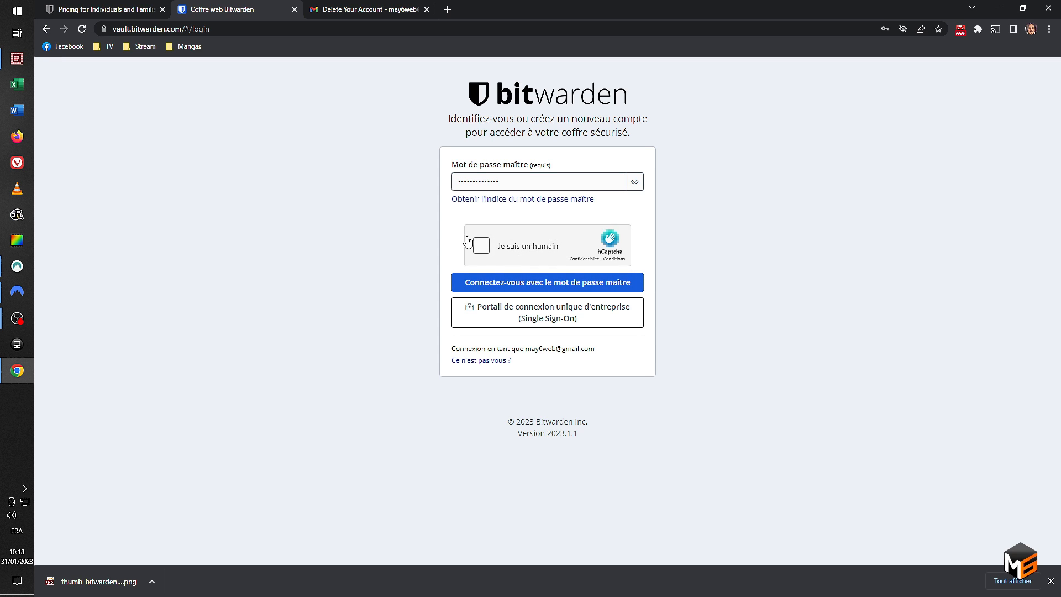
- Pass the hCaptcha by picking the three sunflower pictures, then log in to the vault
left_click(482, 244)
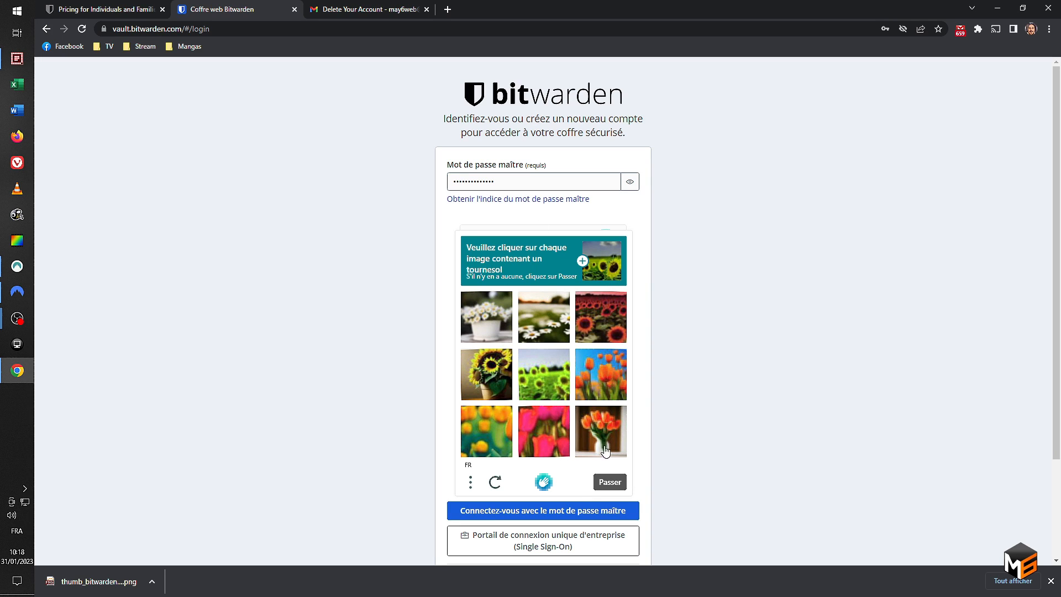
left_click(601, 315)
left_click(539, 390)
left_click(467, 382)
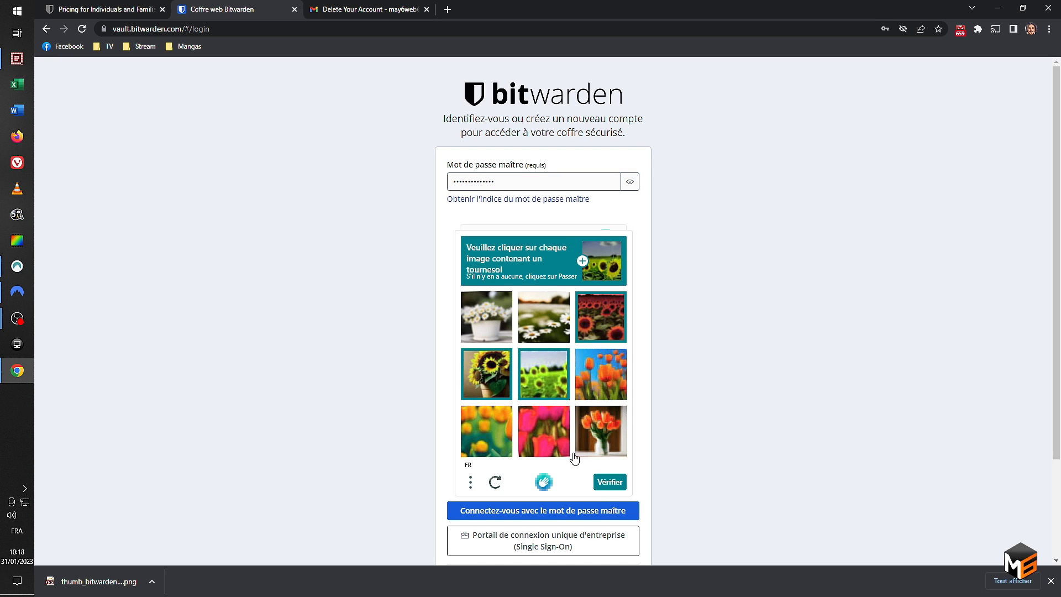
left_click(610, 483)
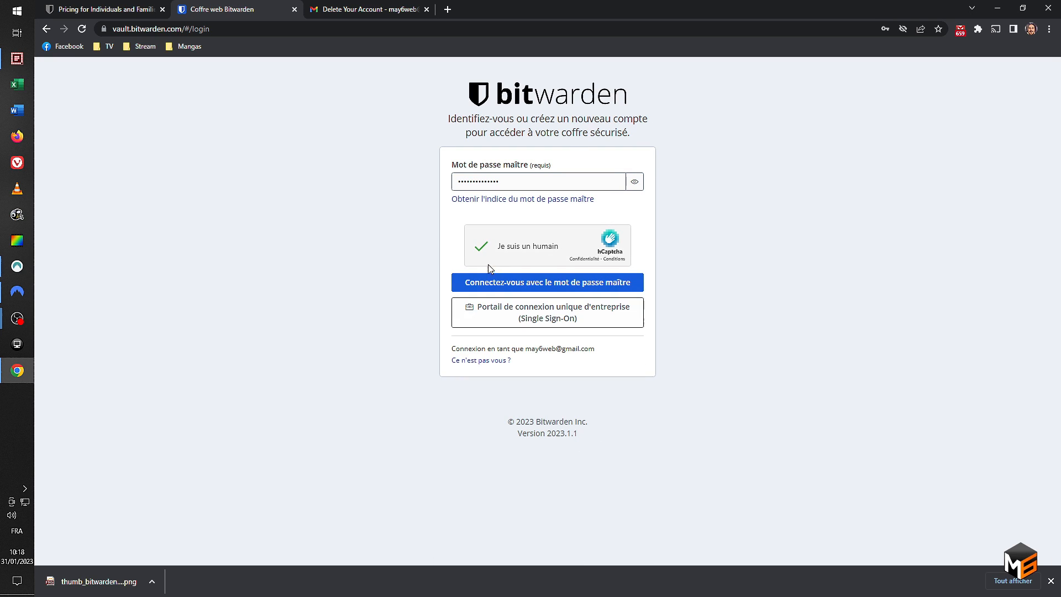
left_click(538, 288)
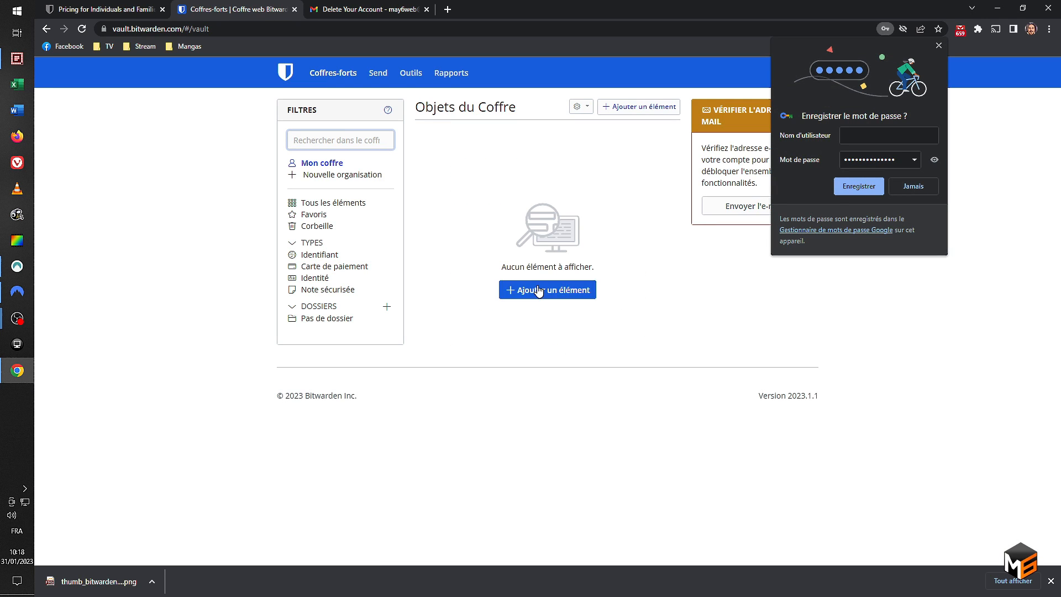
- Dismiss Chrome's save-password offer and go from the pricing tab to Bitwarden's download page
left_click(939, 45)
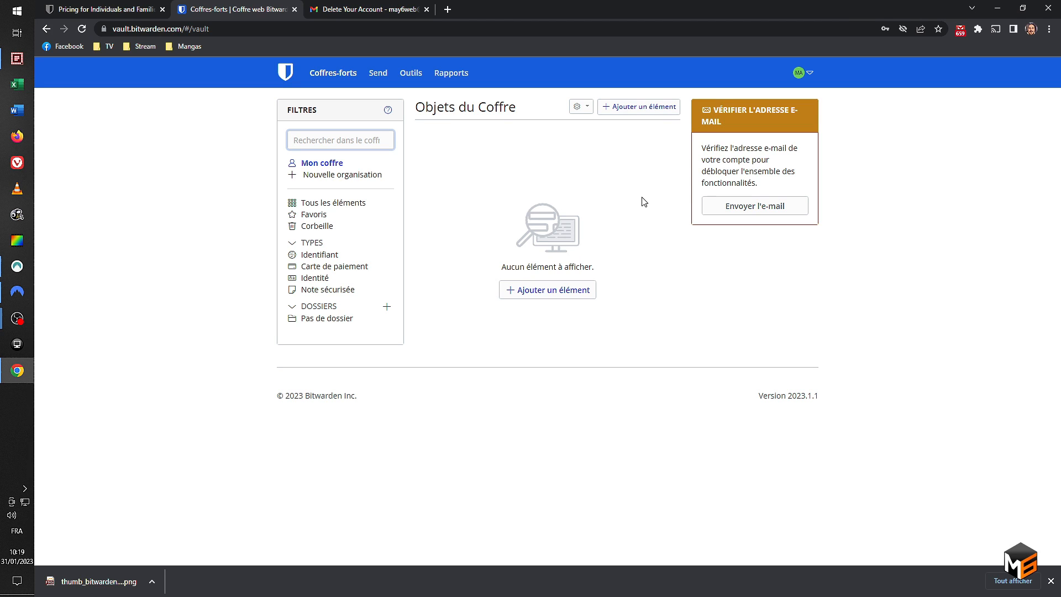
left_click(108, 9)
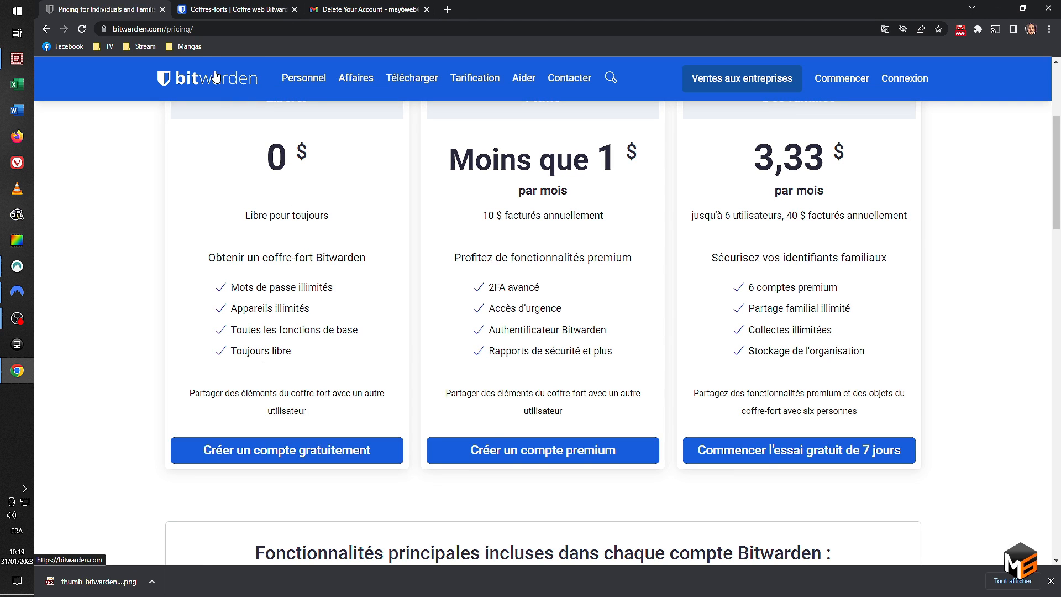
left_click(413, 80)
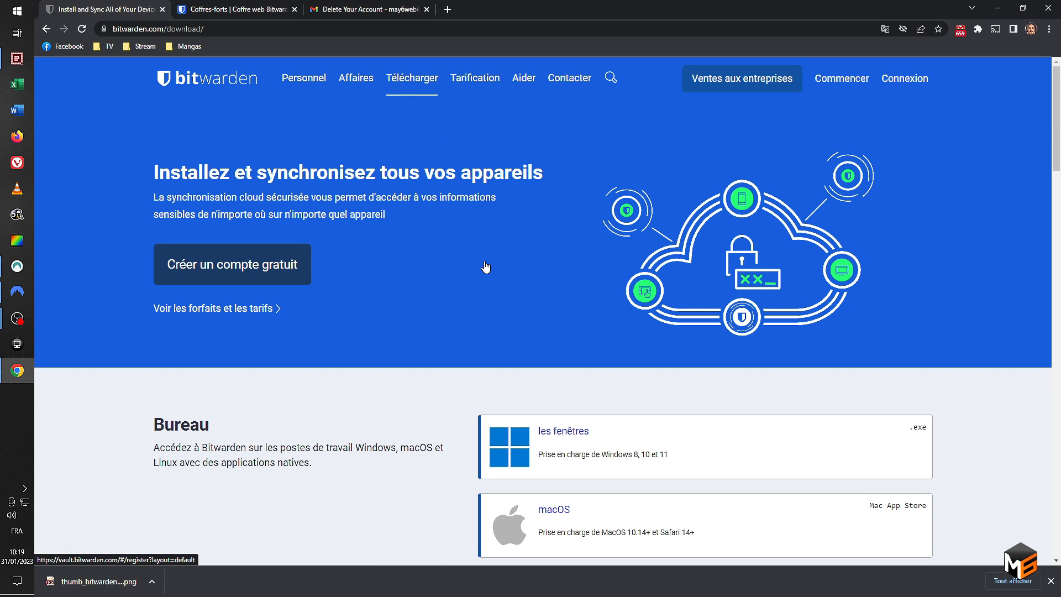
- Scroll to the Bureau section and download the Windows .exe desktop installer
scroll(529, 246, "down", 1)
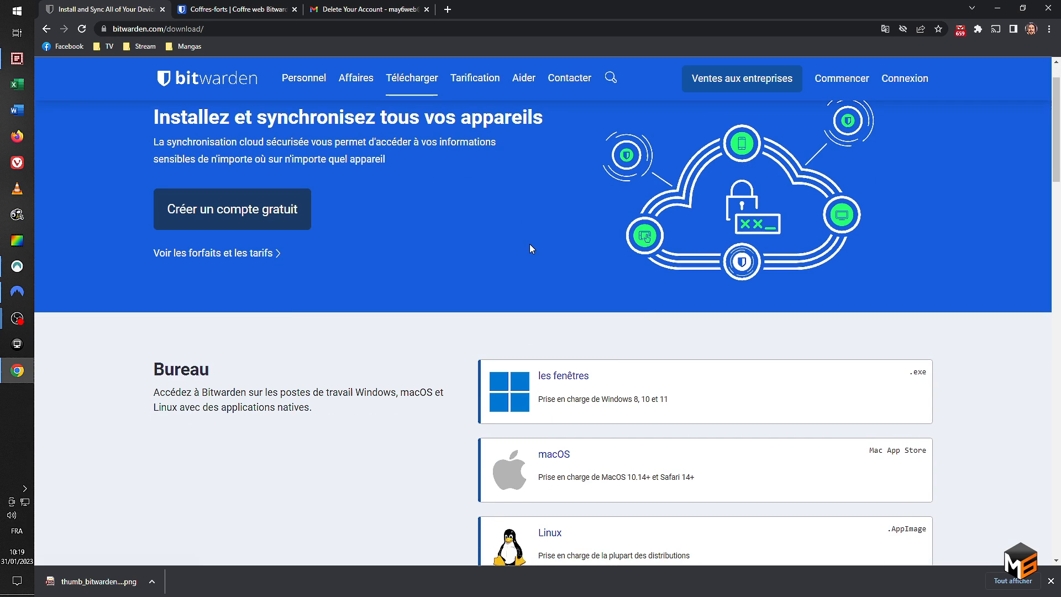
scroll(529, 247, "down", 3)
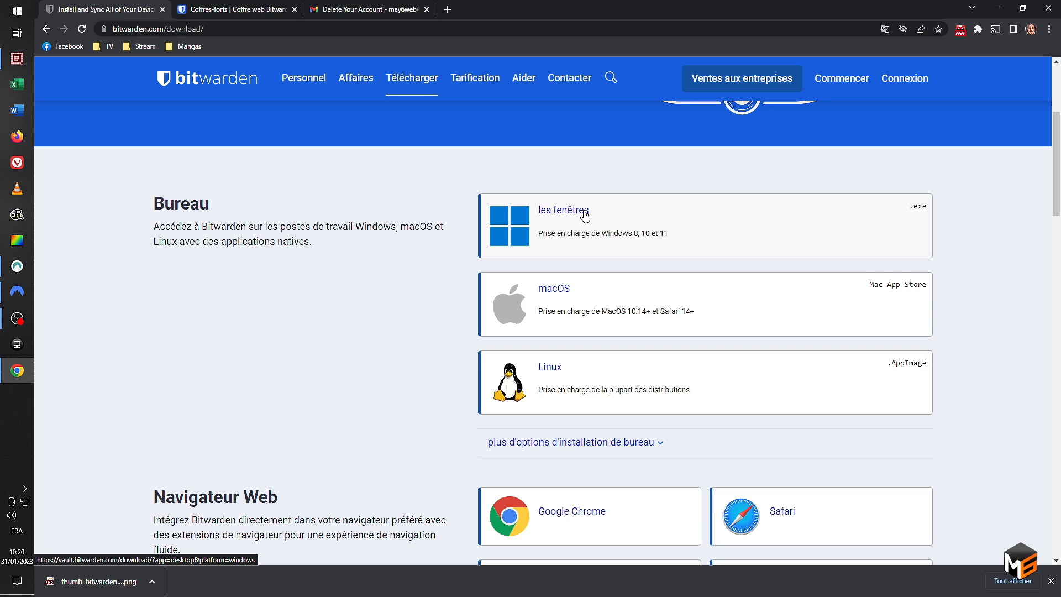
left_click(585, 215)
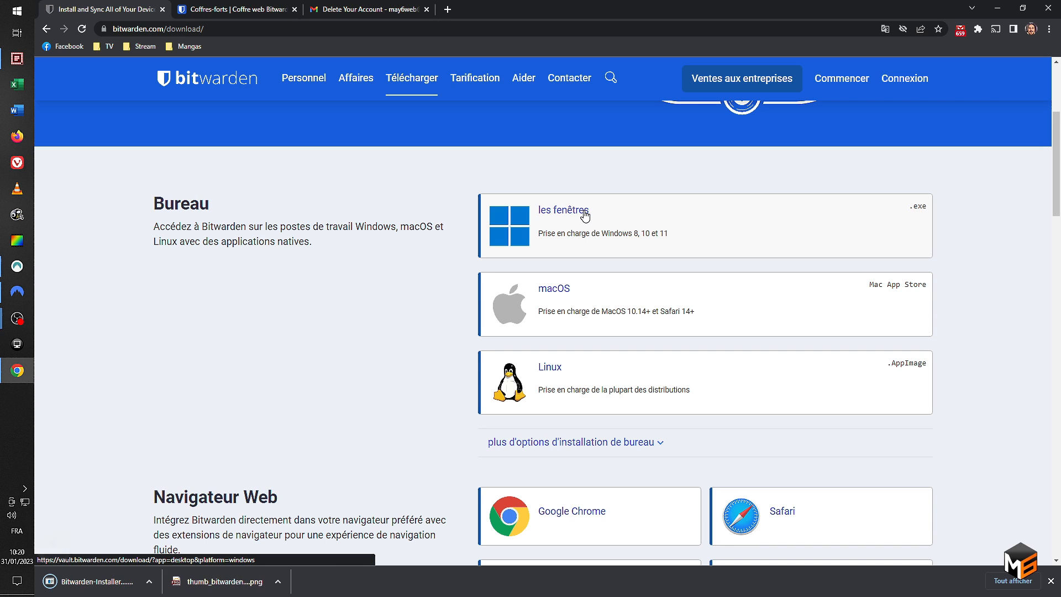
- Run the installer for 'Juste pour moi', install, and close with 'Lancer Bitwarden' checked
left_click(91, 581)
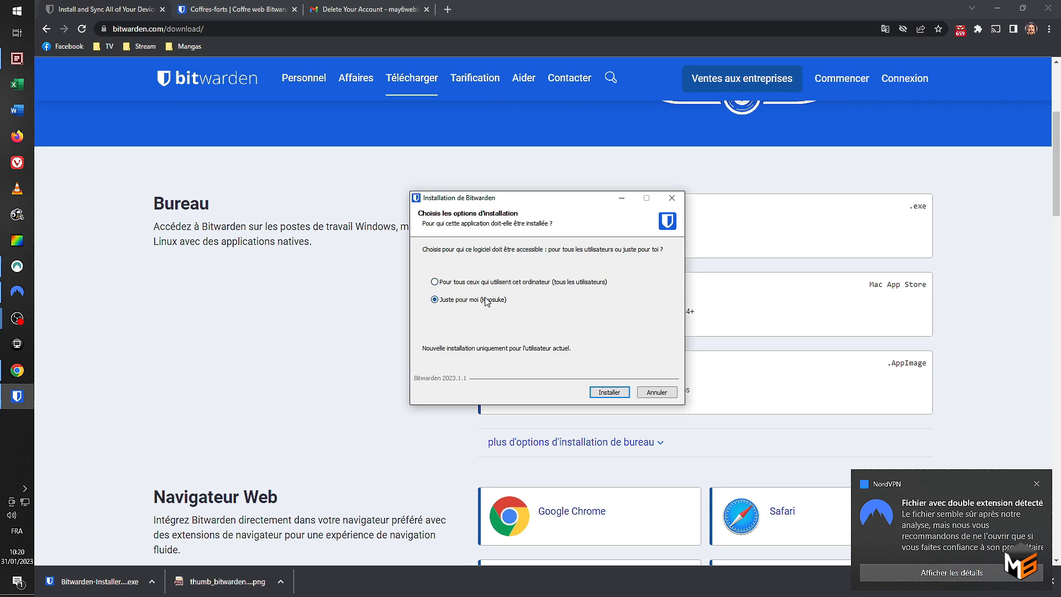
left_click(609, 393)
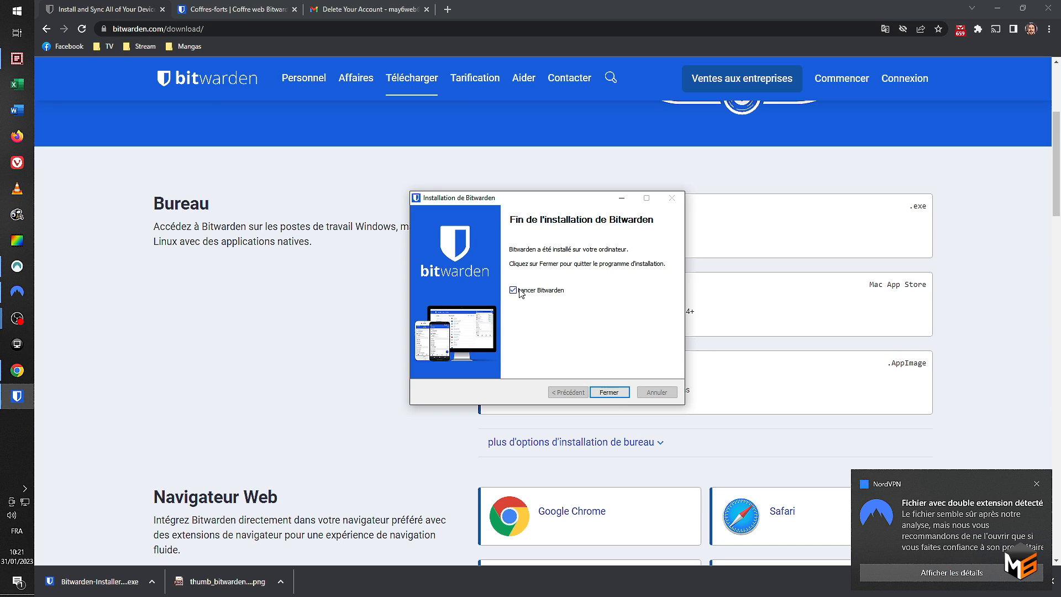
left_click(615, 395)
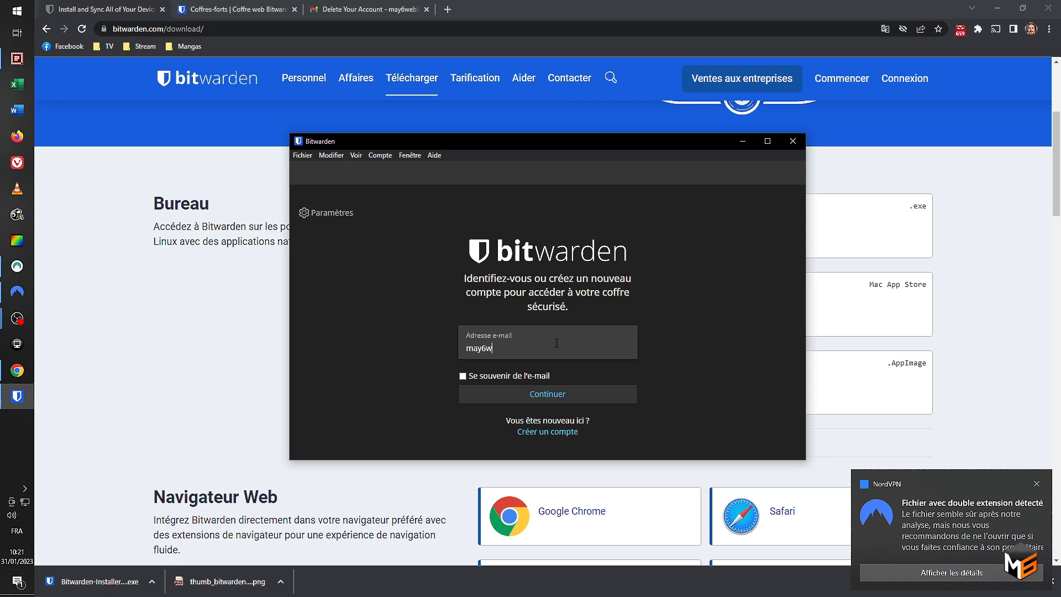
- In the desktop app, finish entering the account e-mail, continue, and submit the master password
type("@gmail.com")
left_click(514, 395)
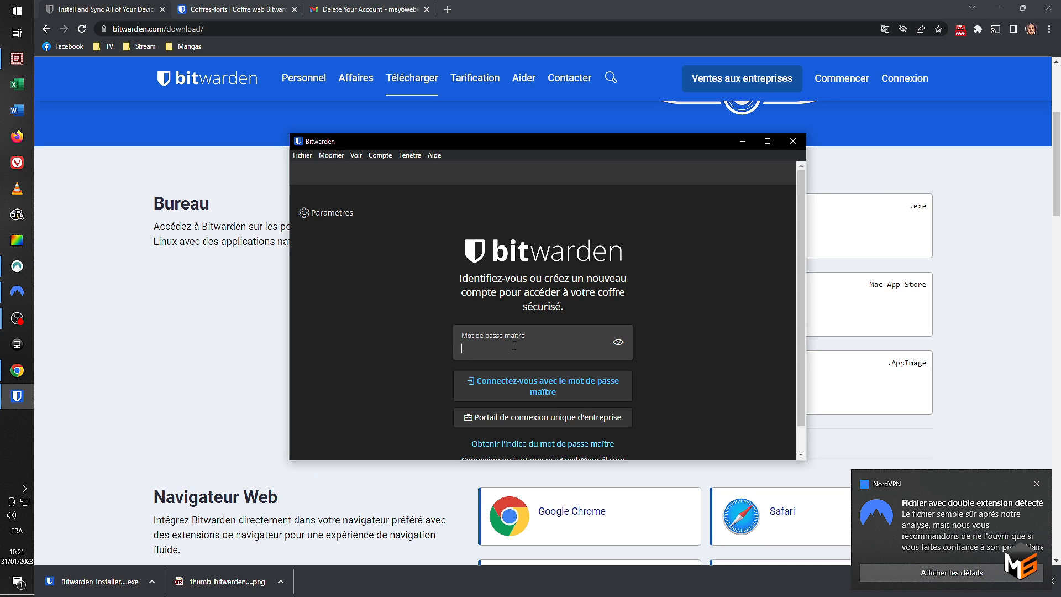
type("••••••••••••••")
left_click(567, 381)
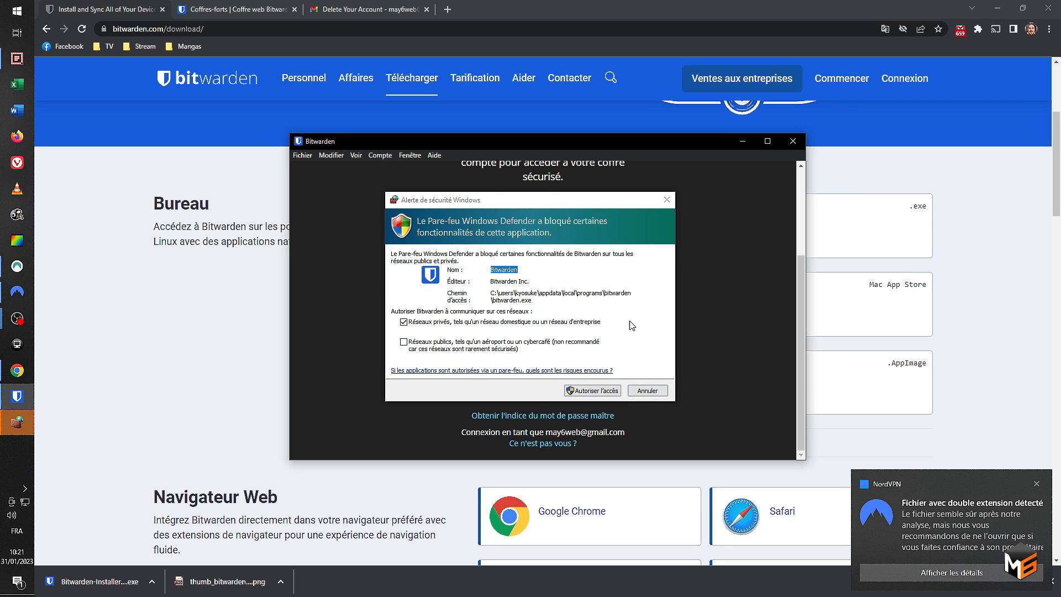
- Allow Bitwarden through the firewall, solve the two-round daisy captcha, and submit the login
left_click(608, 393)
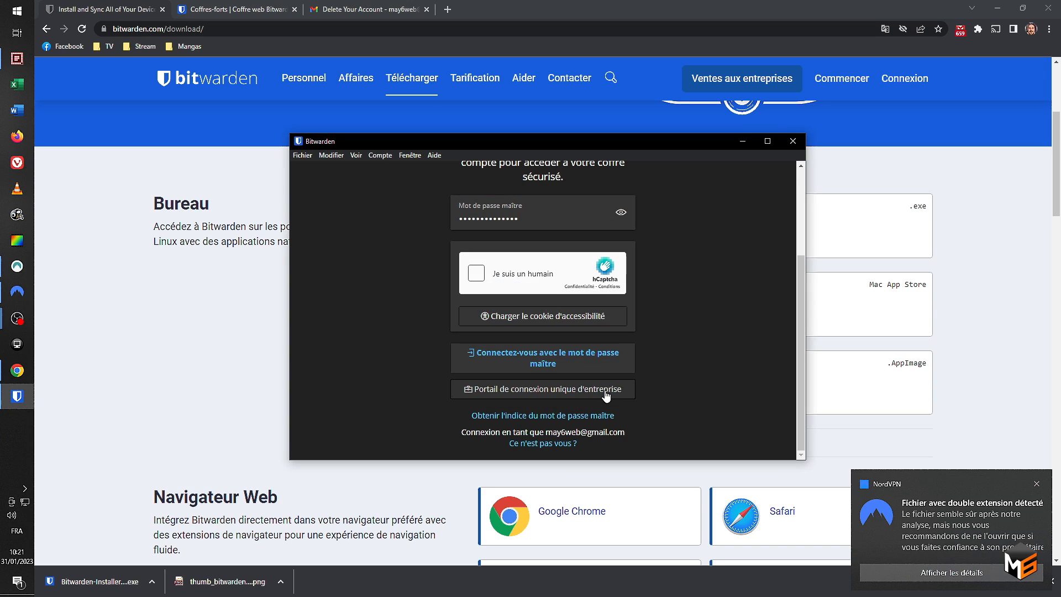
left_click(474, 276)
scroll(704, 304, "down", 2)
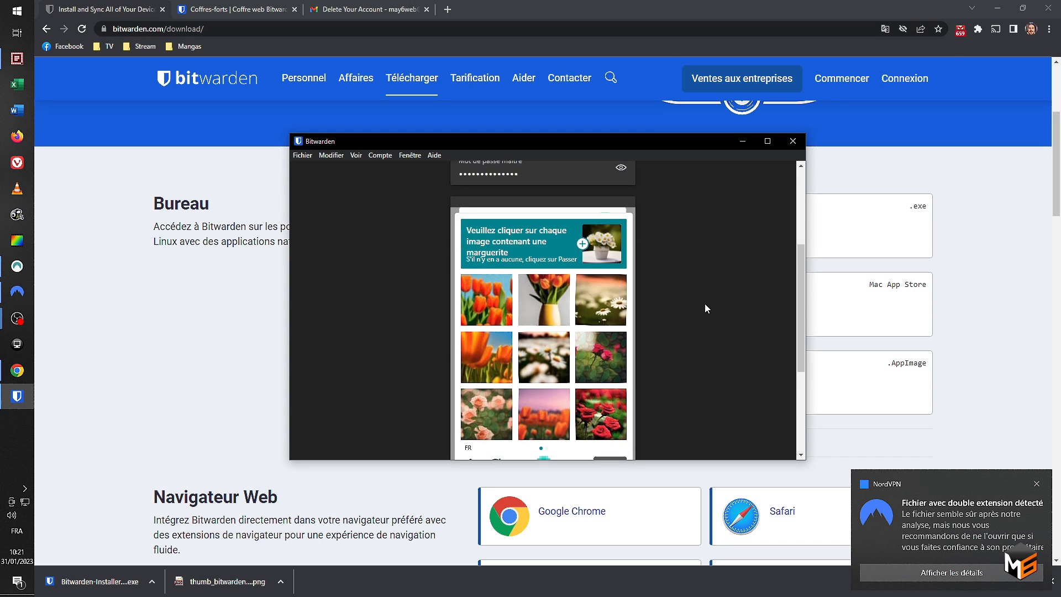
left_click(605, 237)
left_click(530, 291)
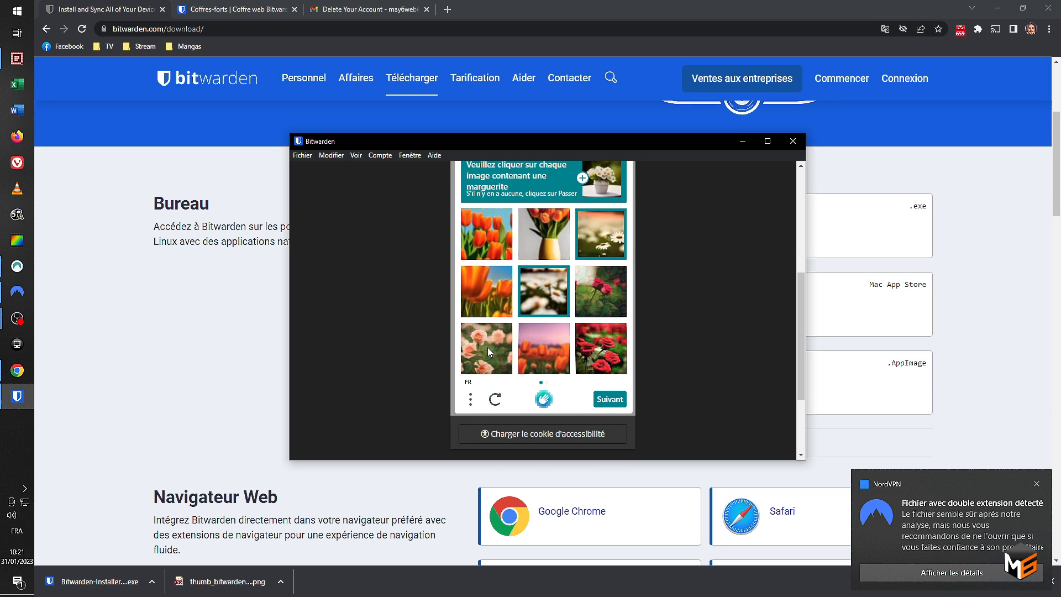
left_click(615, 400)
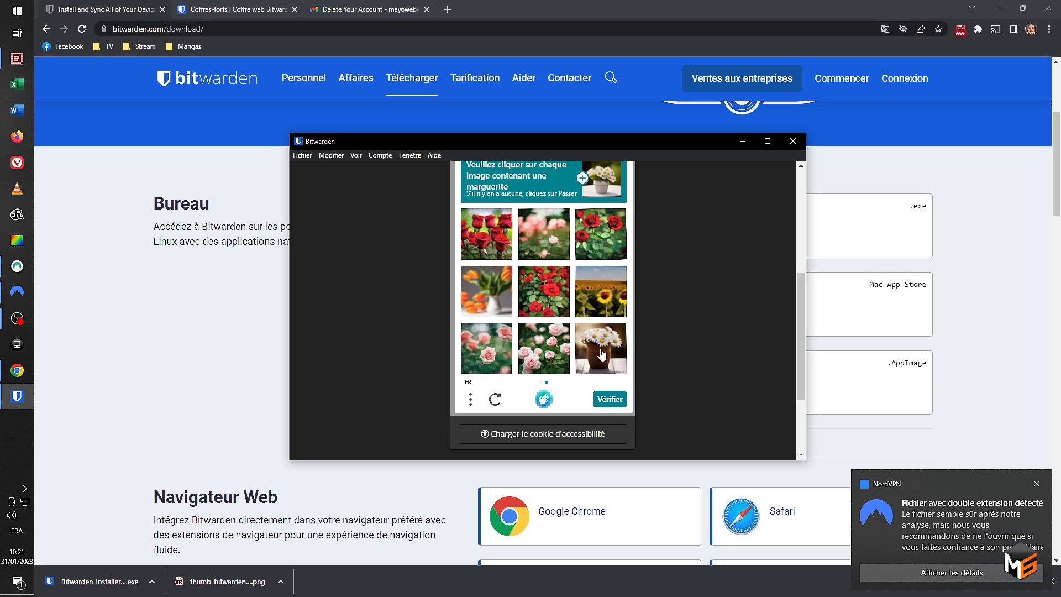
left_click(603, 352)
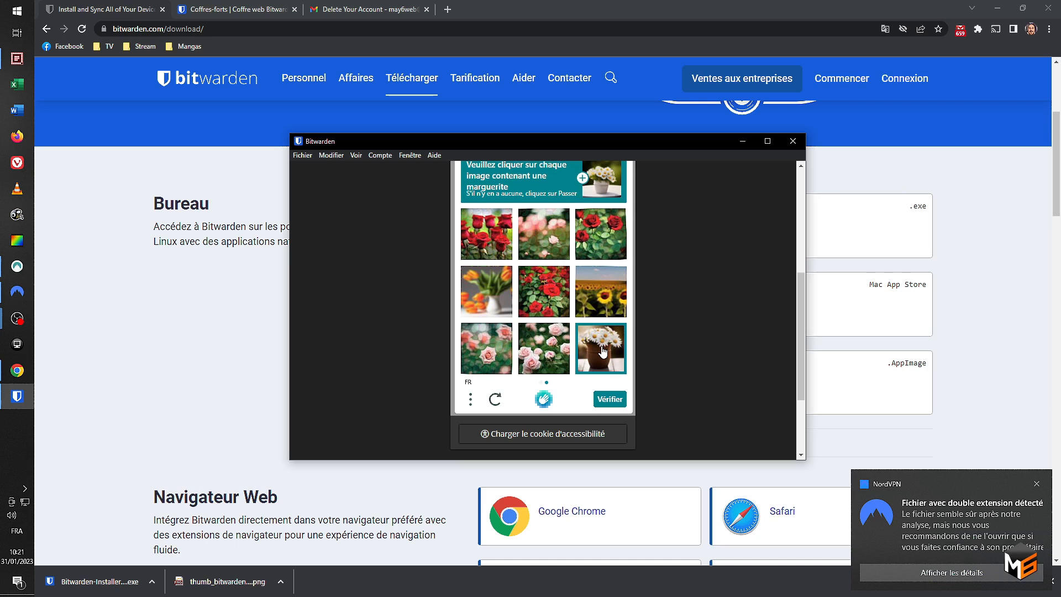
left_click(610, 399)
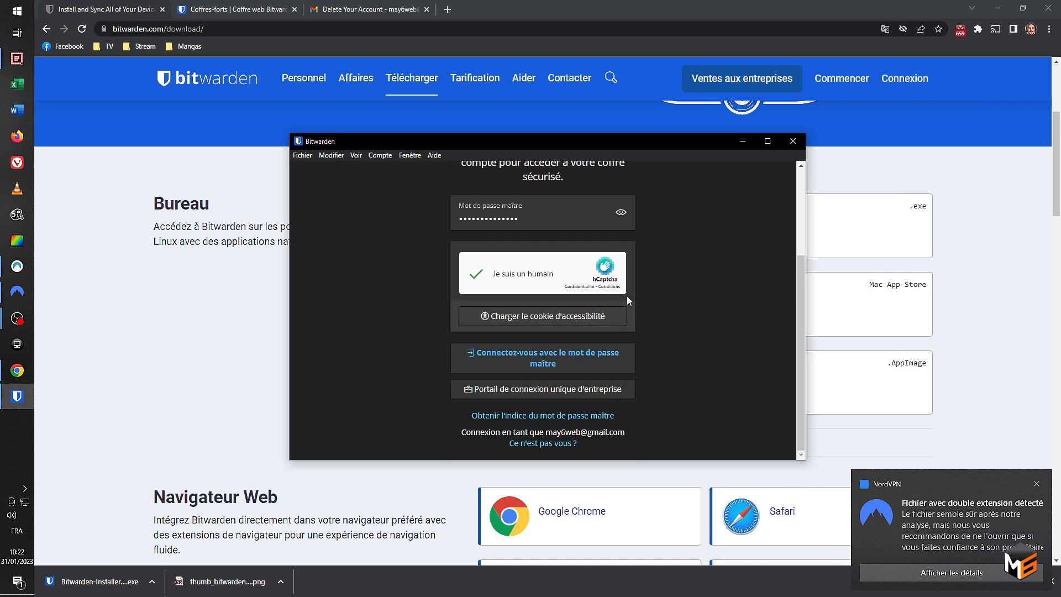
left_click(553, 354)
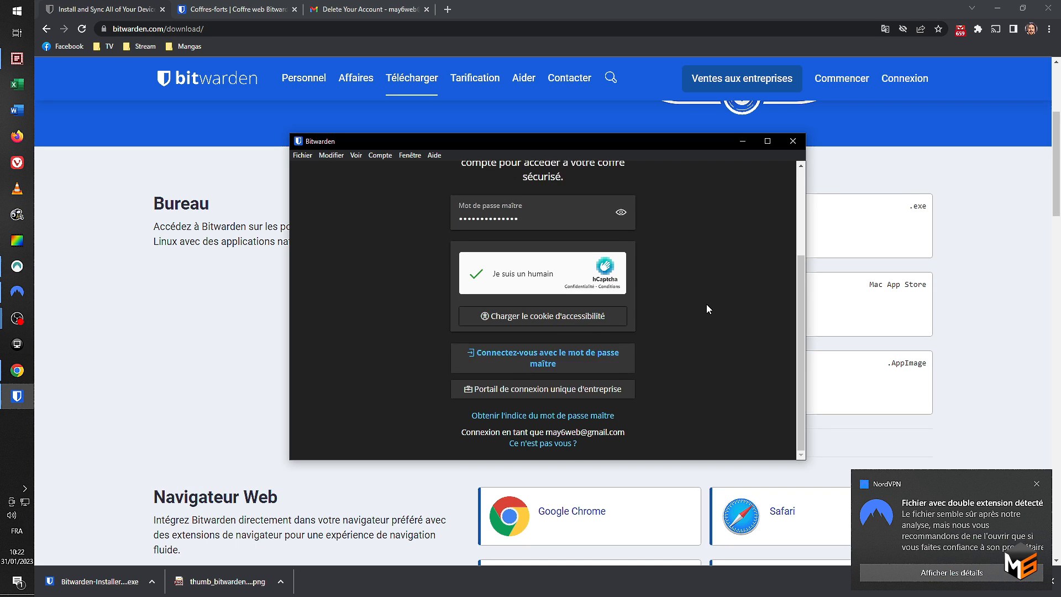
- Filter the empty vault by Identifiant, Identité and Note sécurisée, then minimize the app
left_click_drag(629, 138, 638, 162)
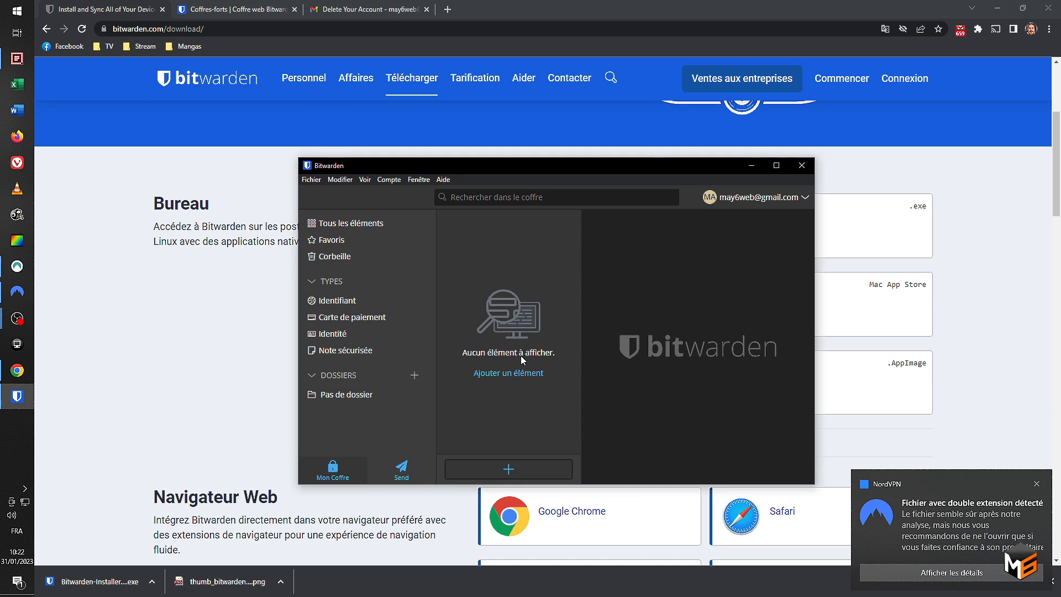
left_click(336, 302)
left_click(334, 335)
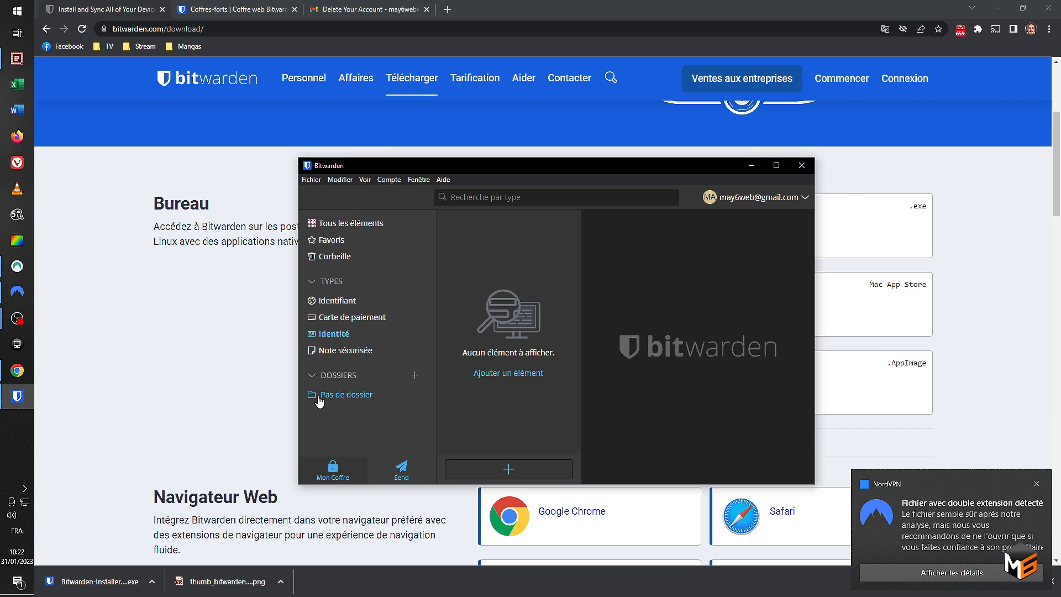
left_click(351, 355)
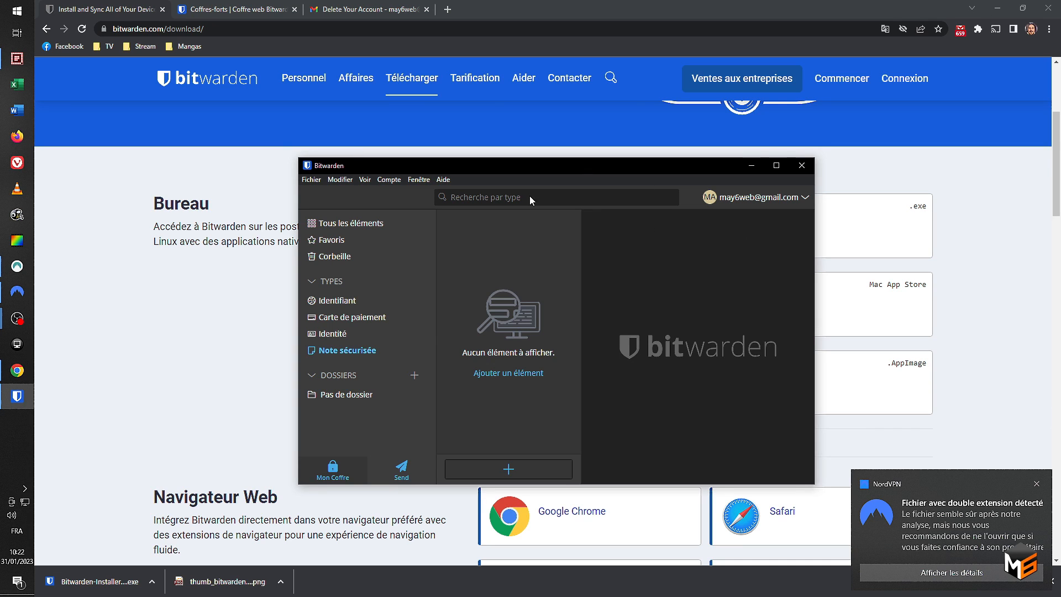
left_click(755, 168)
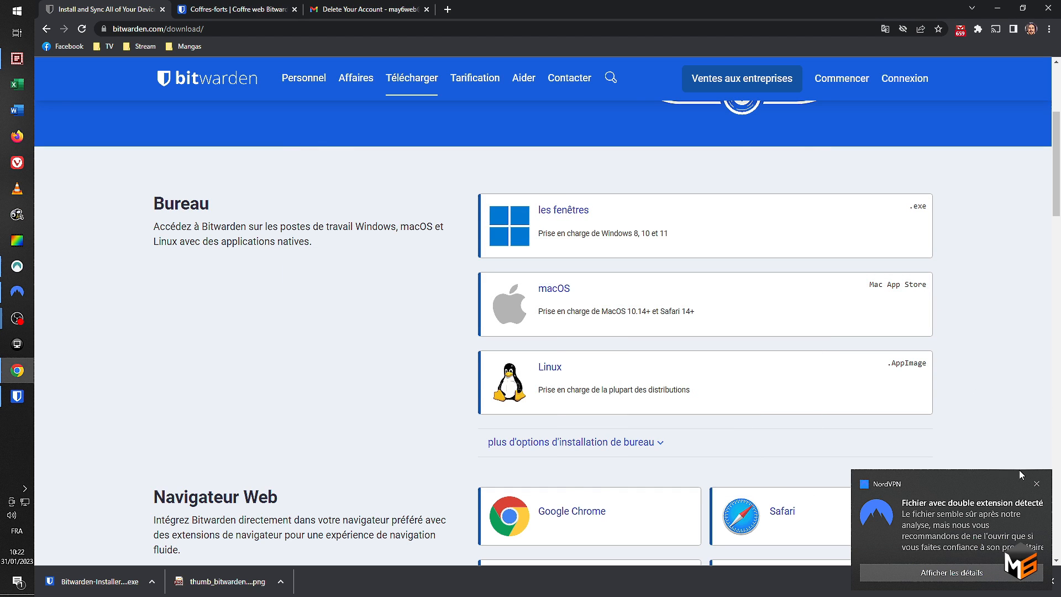
- Dismiss the NordVPN warning, scroll to Navigateur Web, and open the Chrome extension's store page
left_click(1037, 484)
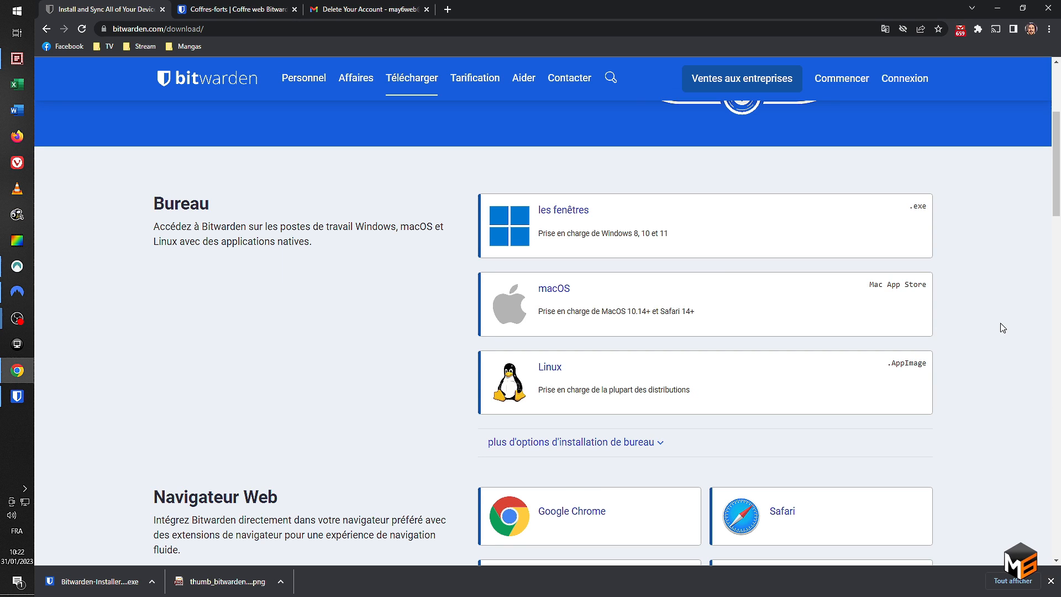
scroll(387, 260, "down", 3)
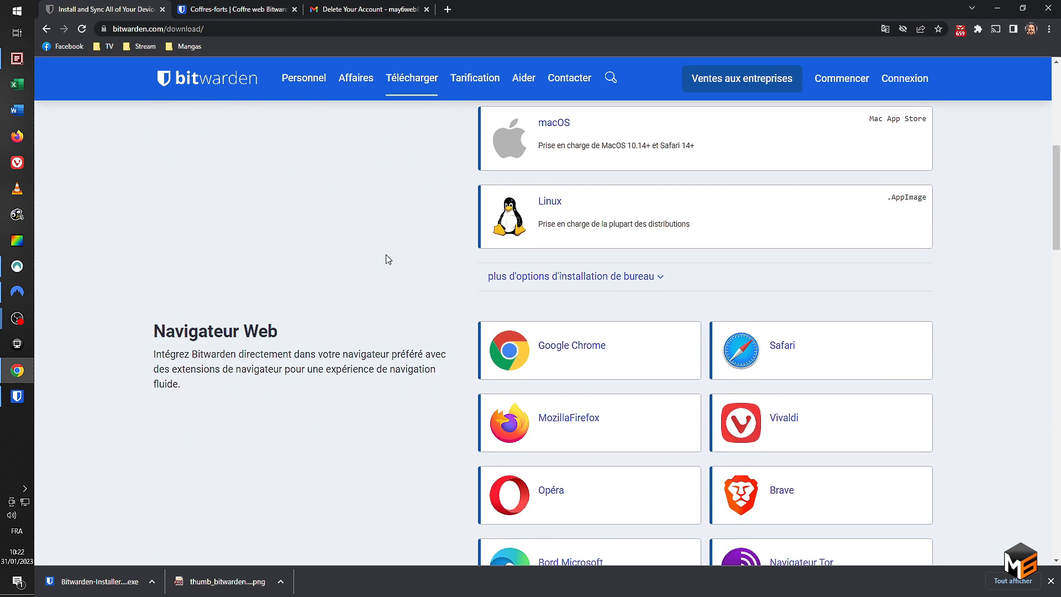
scroll(387, 260, "down", 3)
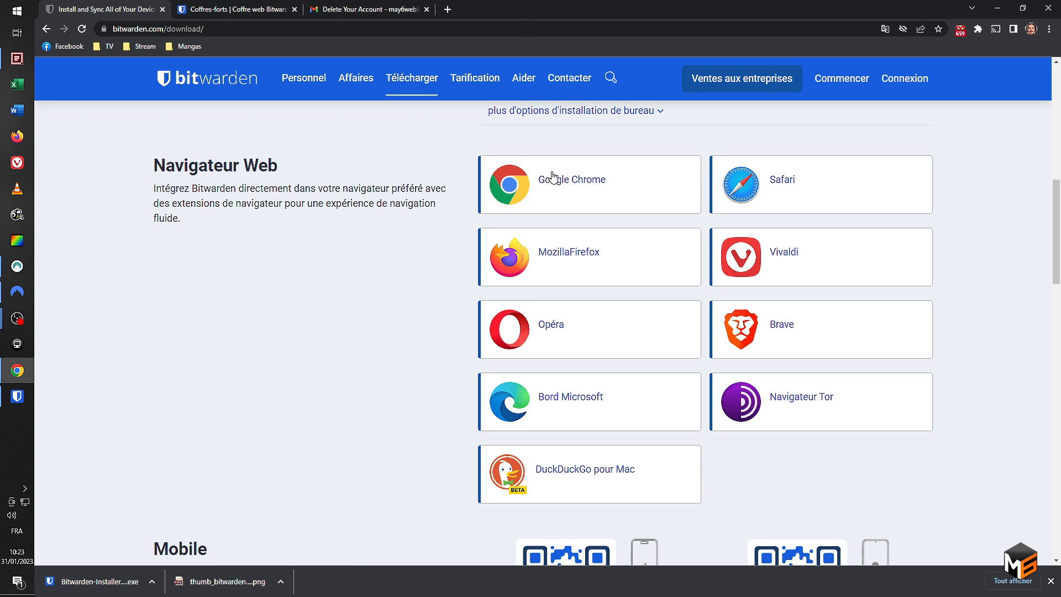
left_click(583, 184)
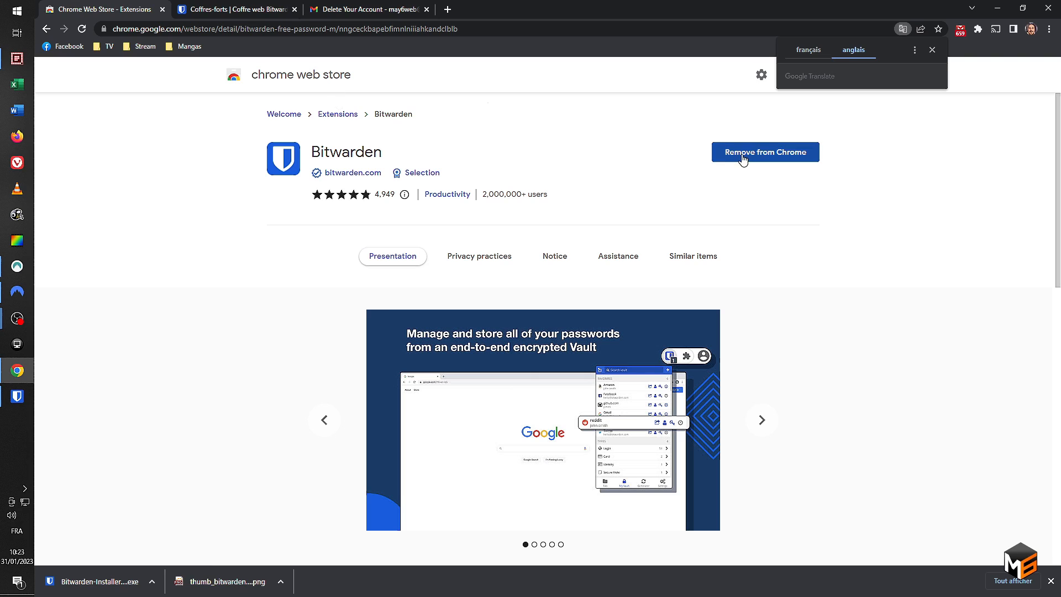
- Remove the existing Bitwarden extension from Chrome, then reinstall it with Ajouter l'extension
left_click(786, 158)
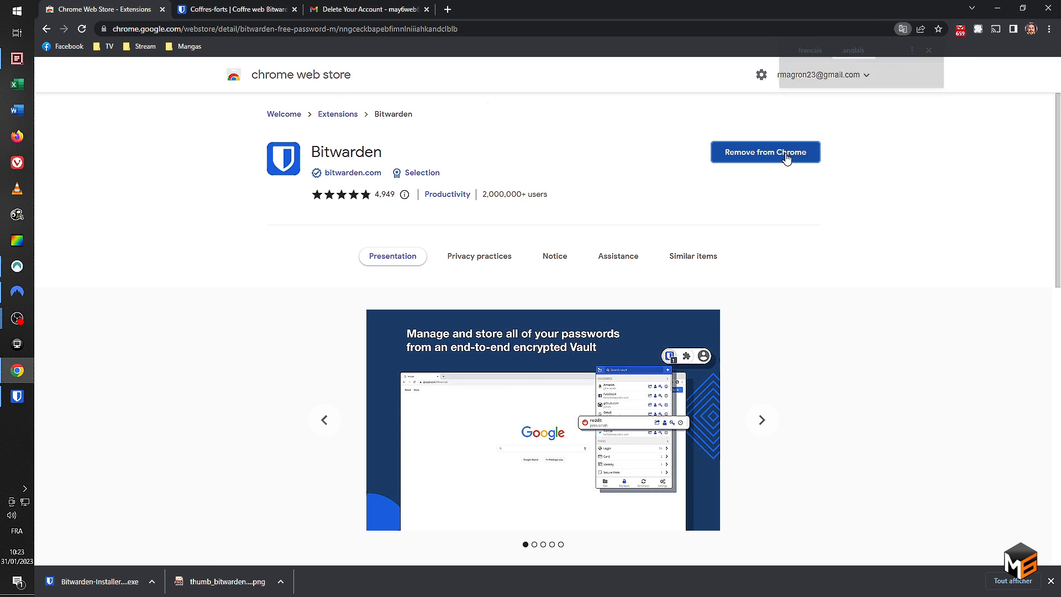
left_click(879, 113)
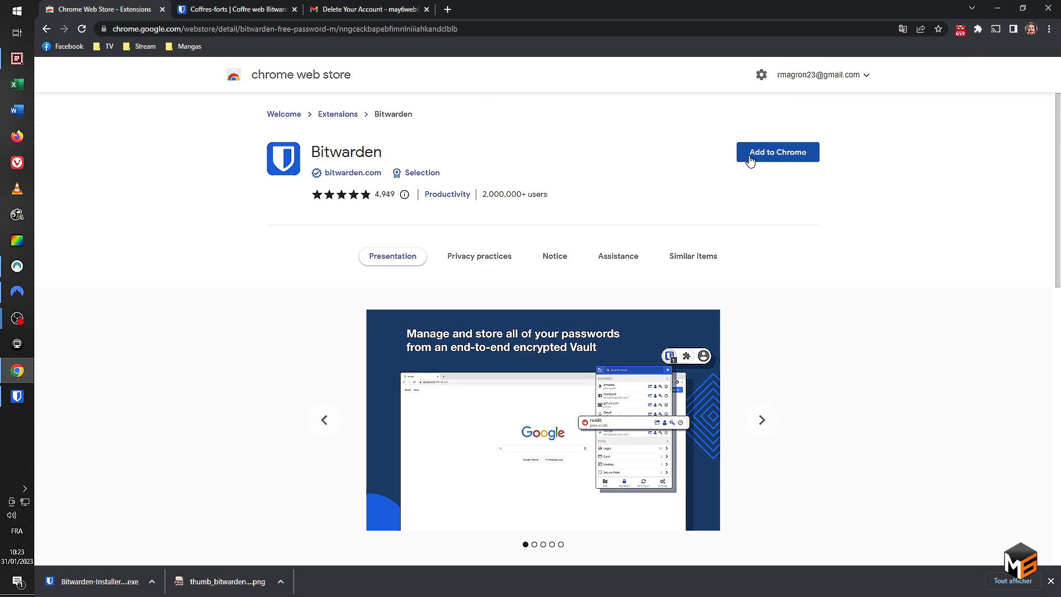
left_click(786, 157)
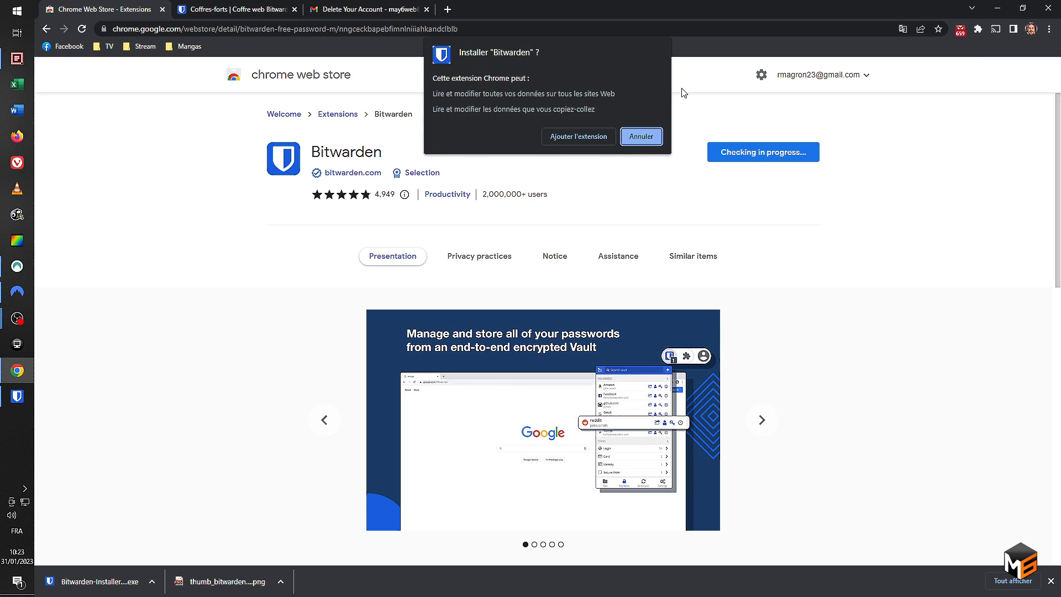
left_click(579, 138)
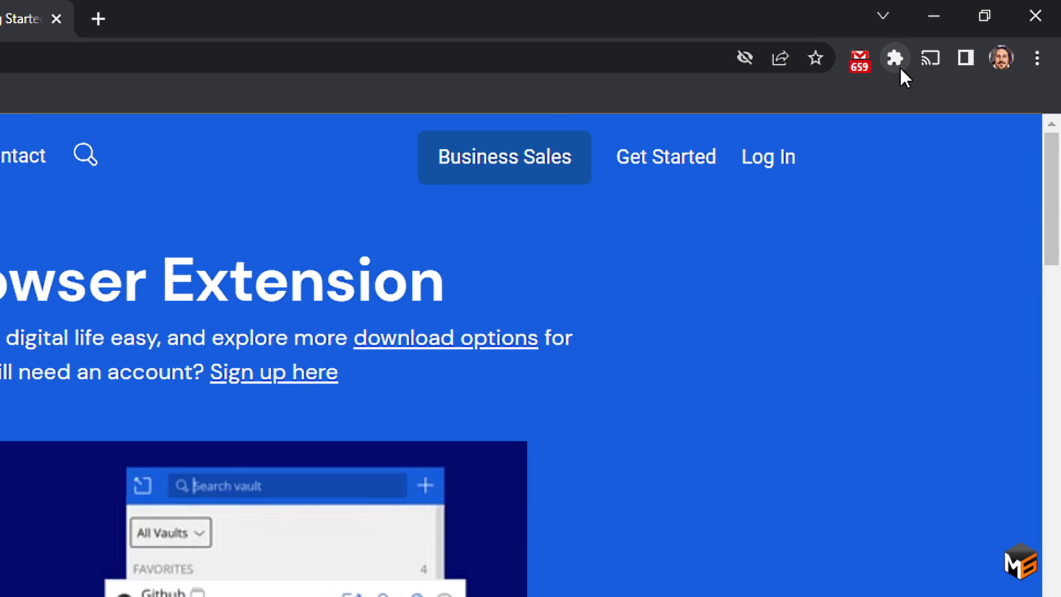
- Pin Bitwarden to Chrome's toolbar from the Extensions list
left_click(897, 58)
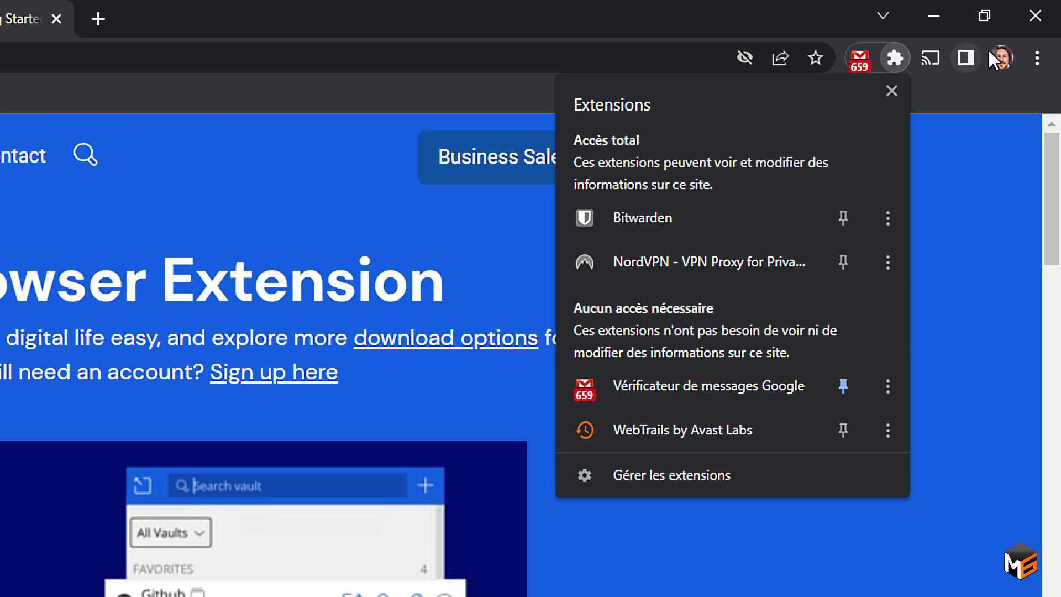
left_click(852, 217)
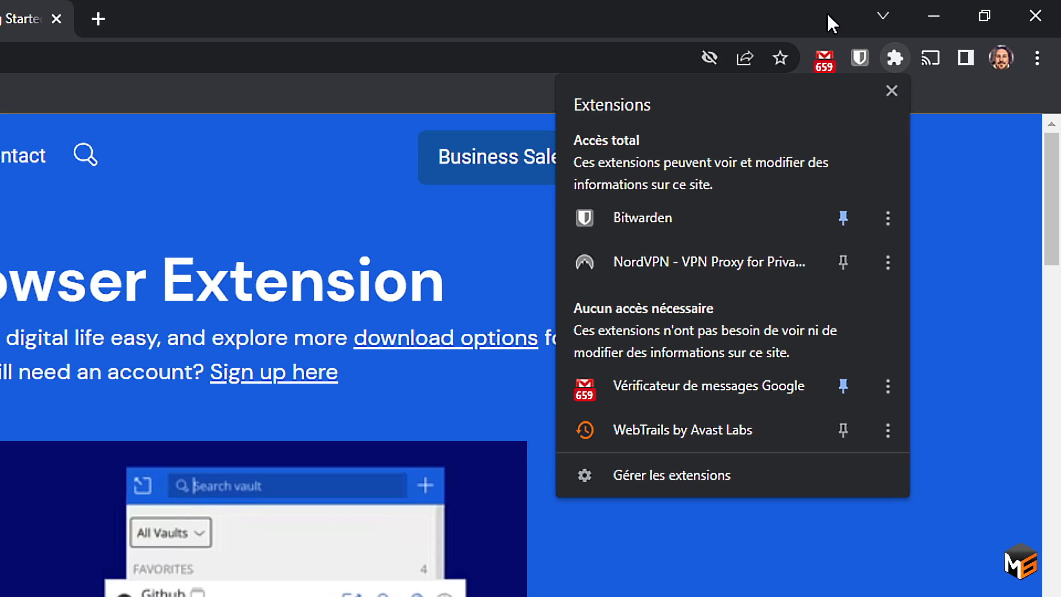
left_click(800, 14)
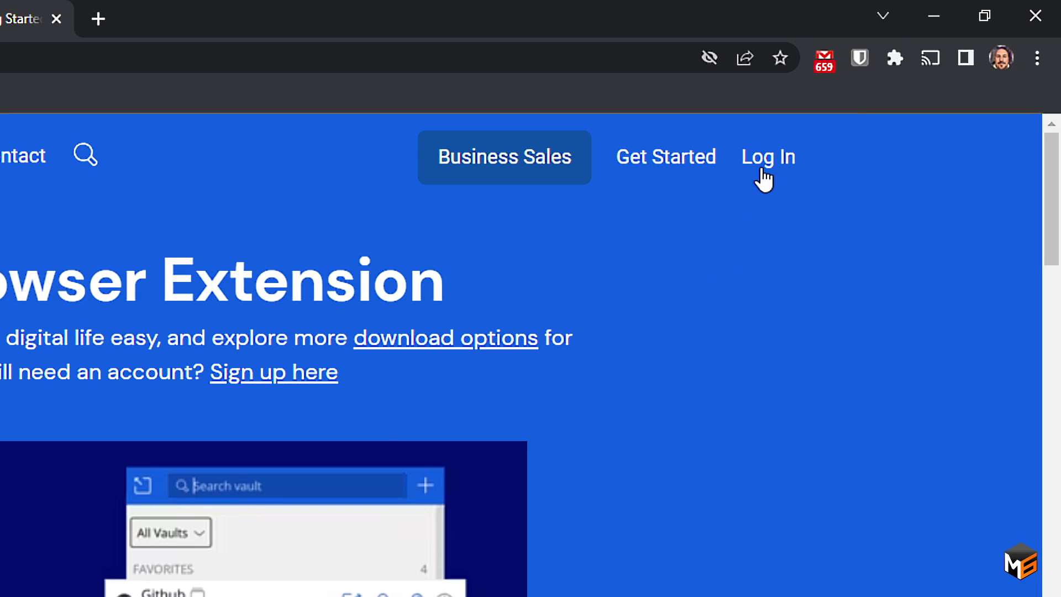
- In the extension popup, enter the account e-mail with Se souvenir ticked, then submit the master password
left_click(861, 57)
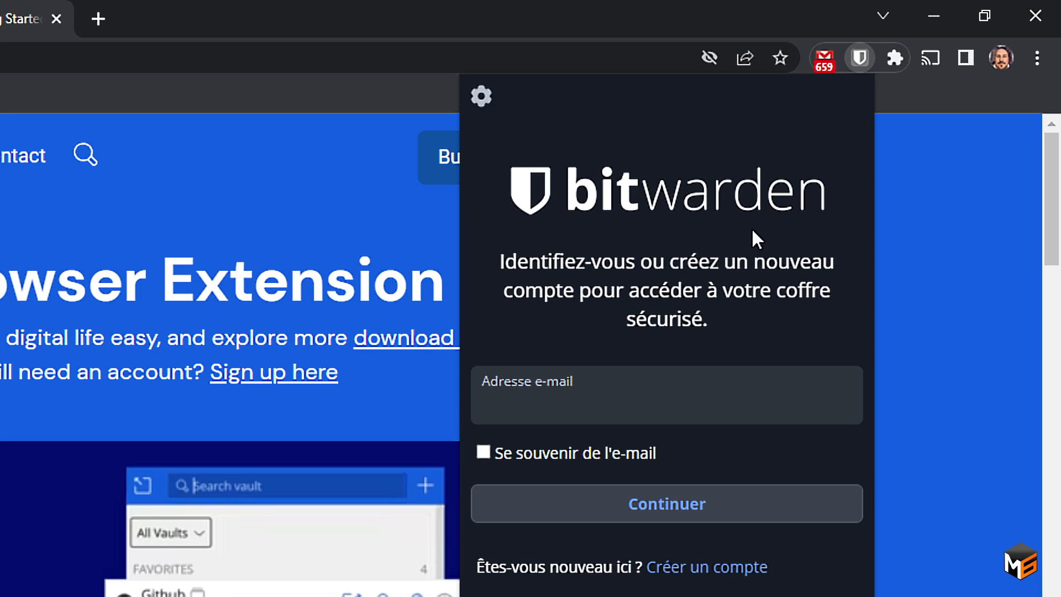
left_click(574, 412)
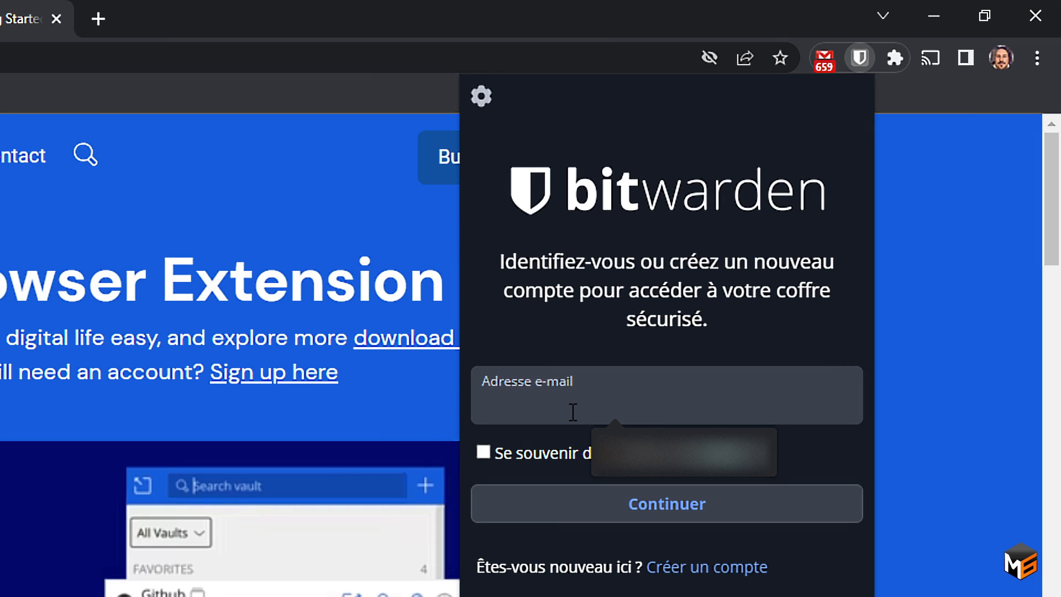
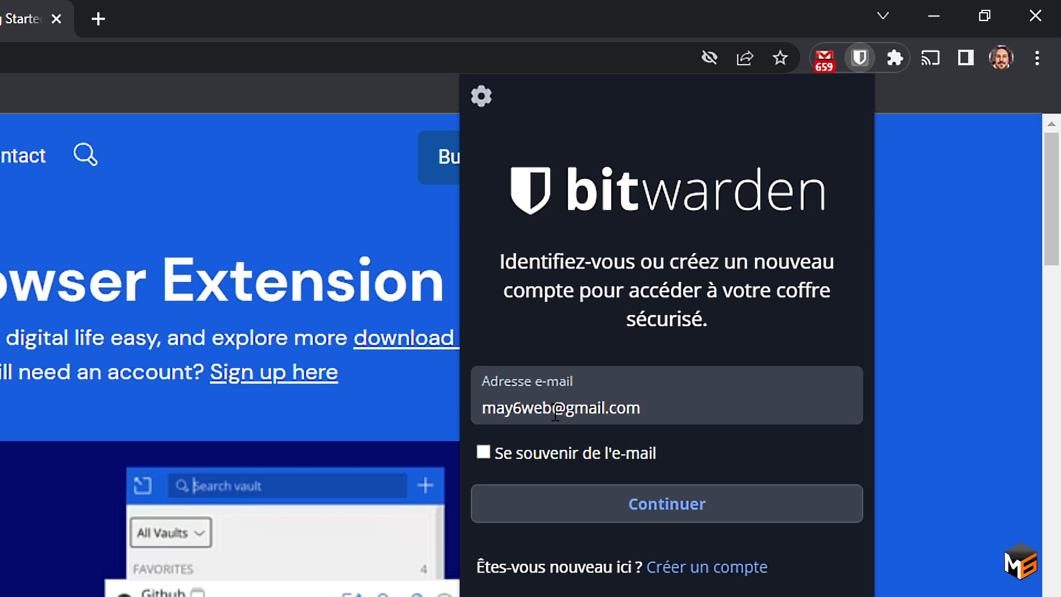
left_click(578, 458)
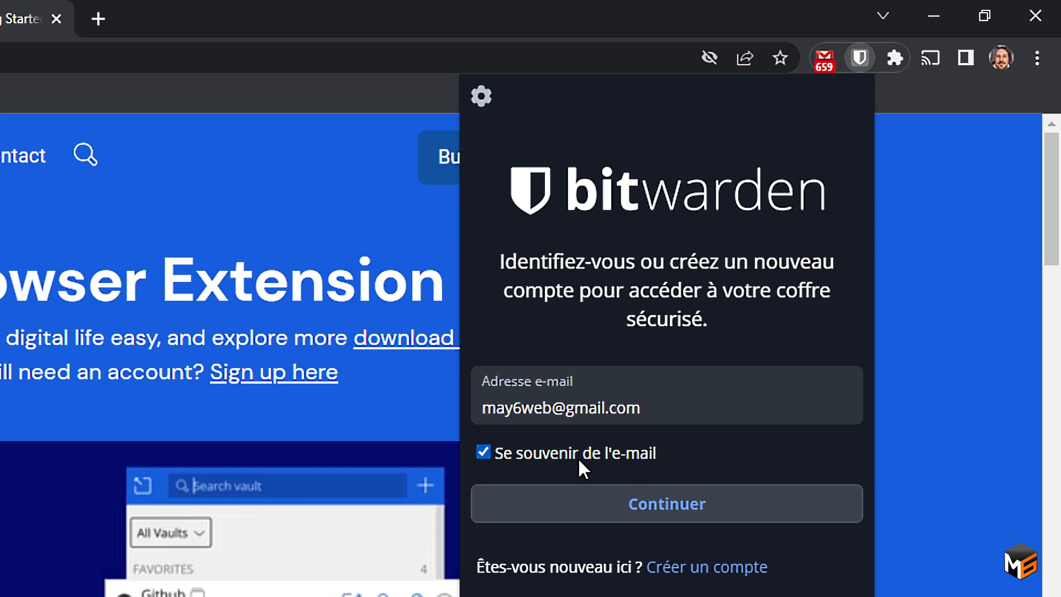
left_click(664, 504)
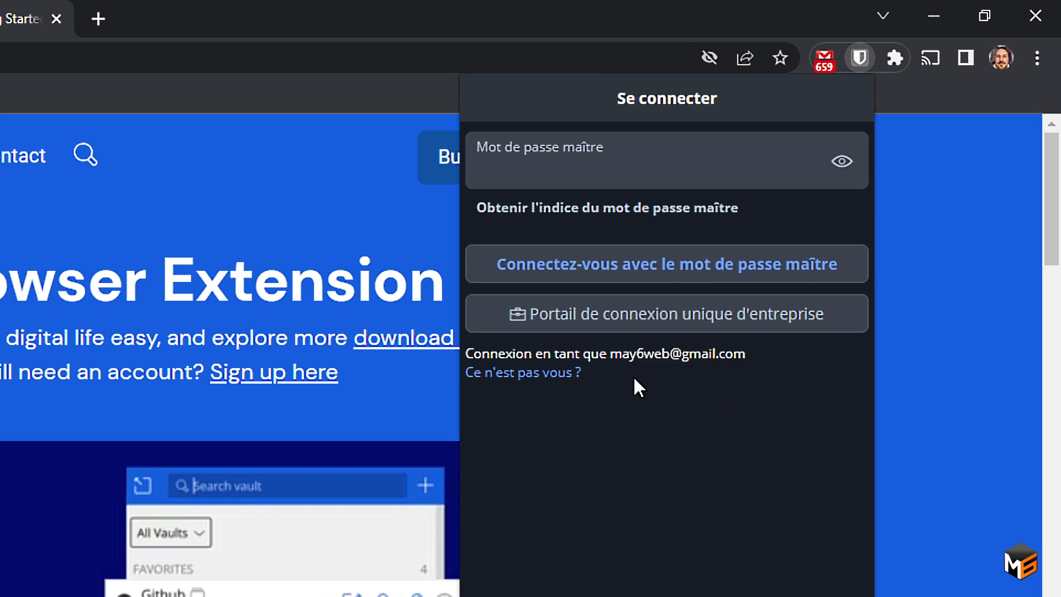
type("**************")
key("Return")
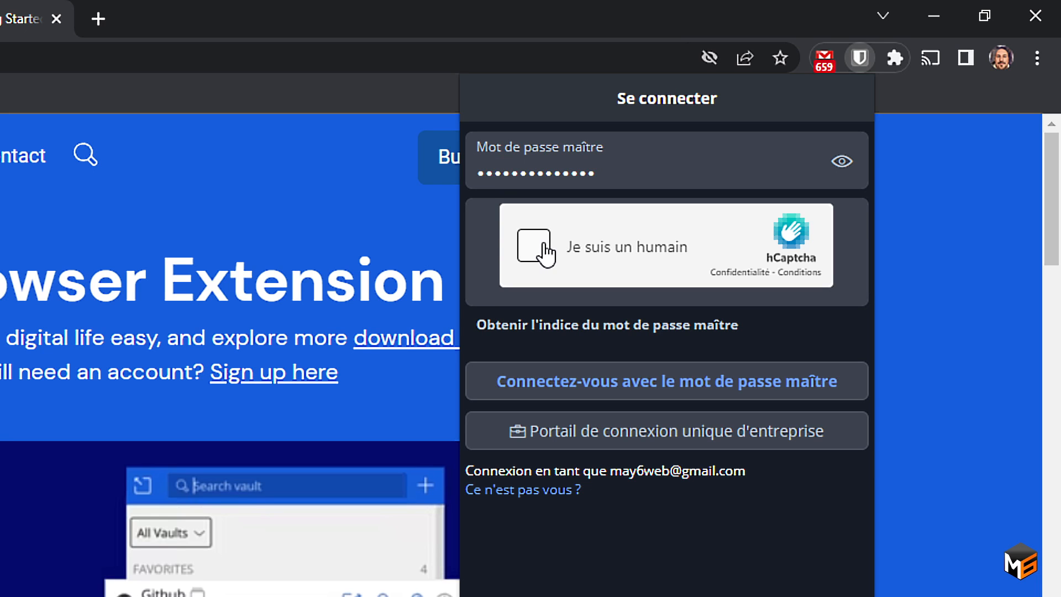
- Pass the hCaptcha by marking the forest pictures, then complete the Connectez-vous login
left_click(535, 244)
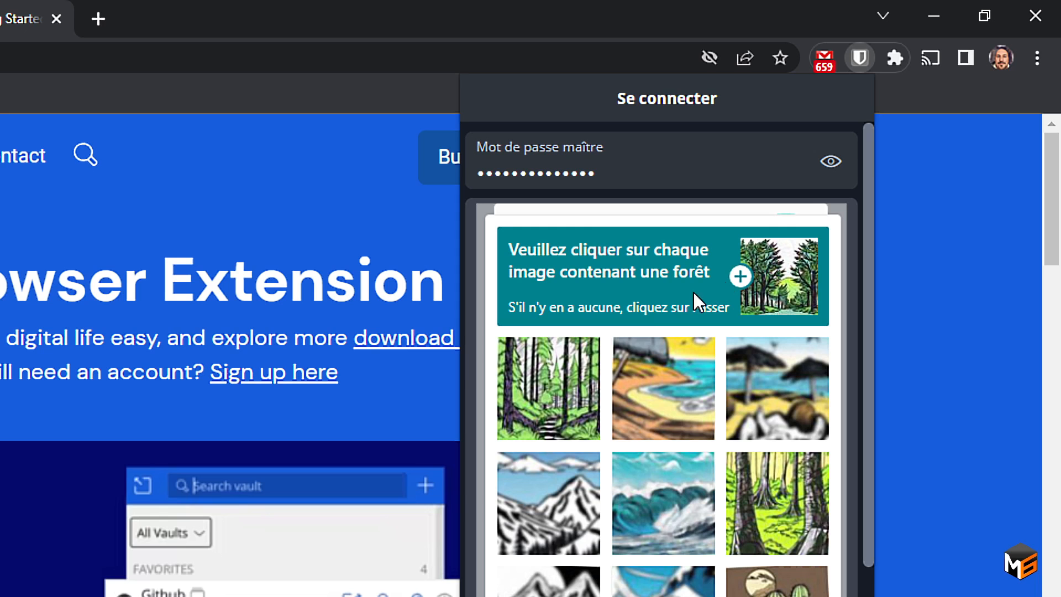
left_click(555, 367)
left_click(777, 493)
scroll(778, 493, "down", 4)
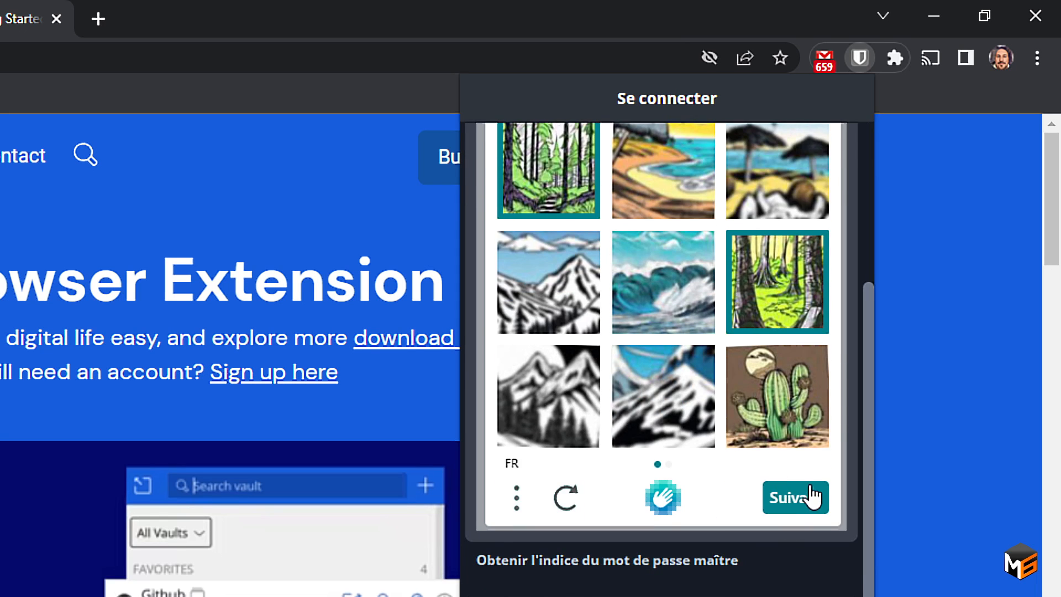
left_click(813, 496)
scroll(742, 485, "up", 4)
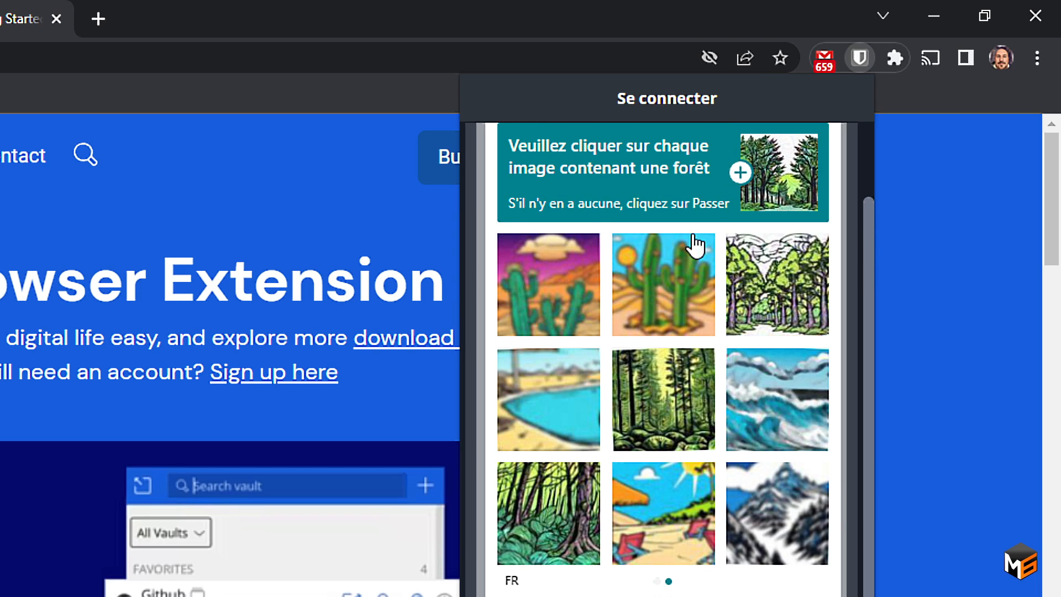
left_click(790, 296)
left_click(670, 396)
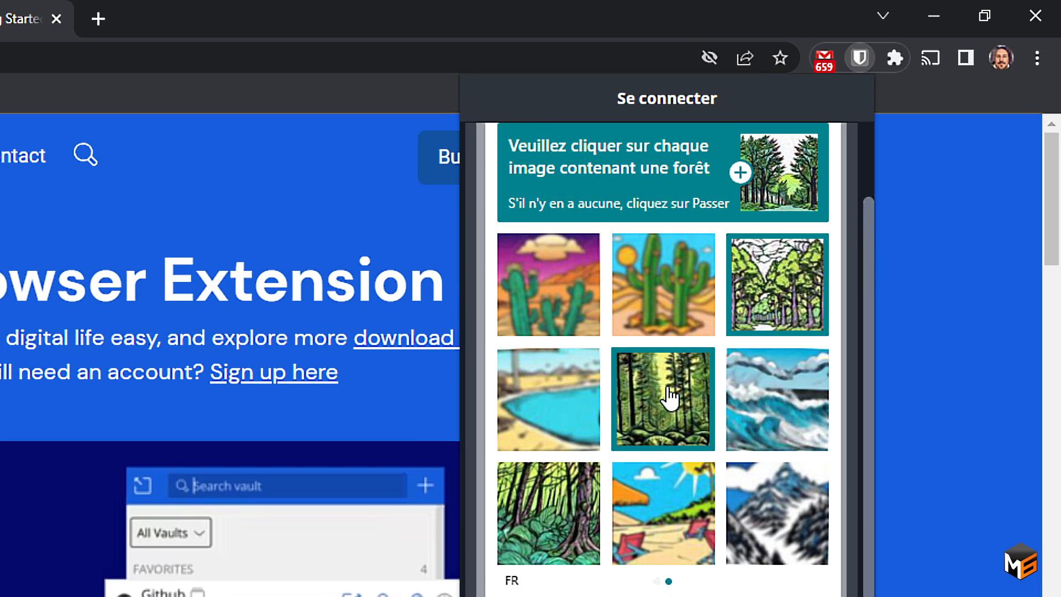
left_click(566, 508)
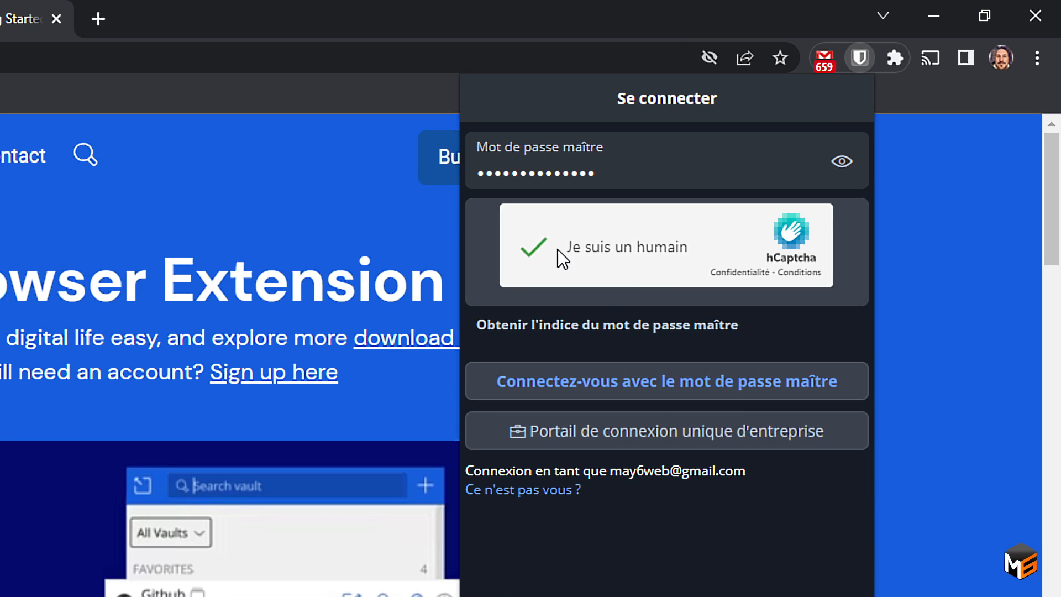
left_click(655, 387)
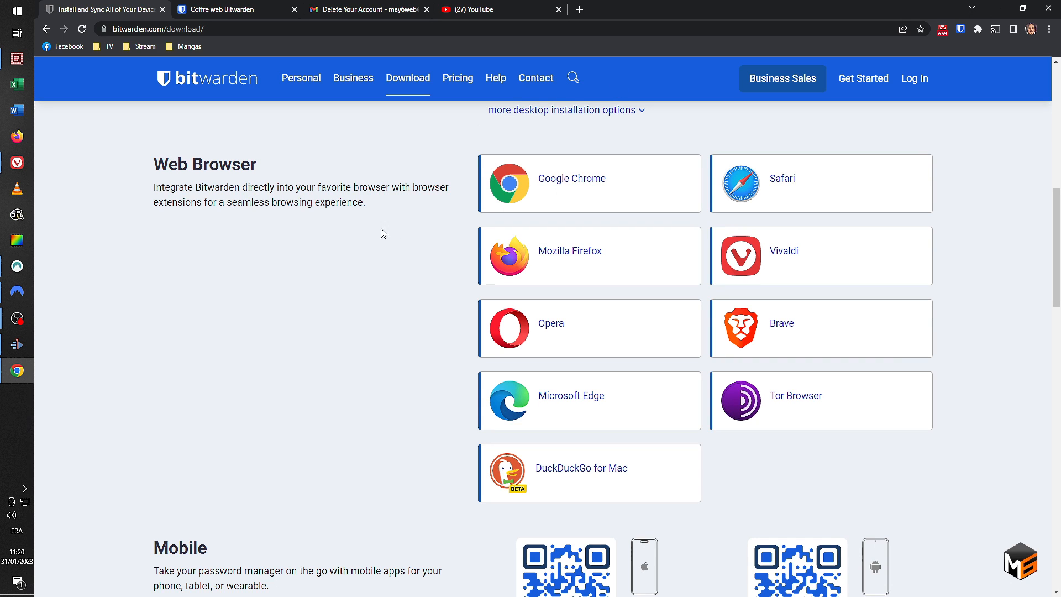
- Copy the Bitwarden download page address and launch Firefox
left_click(199, 32)
key("ctrl+c")
left_click(17, 136)
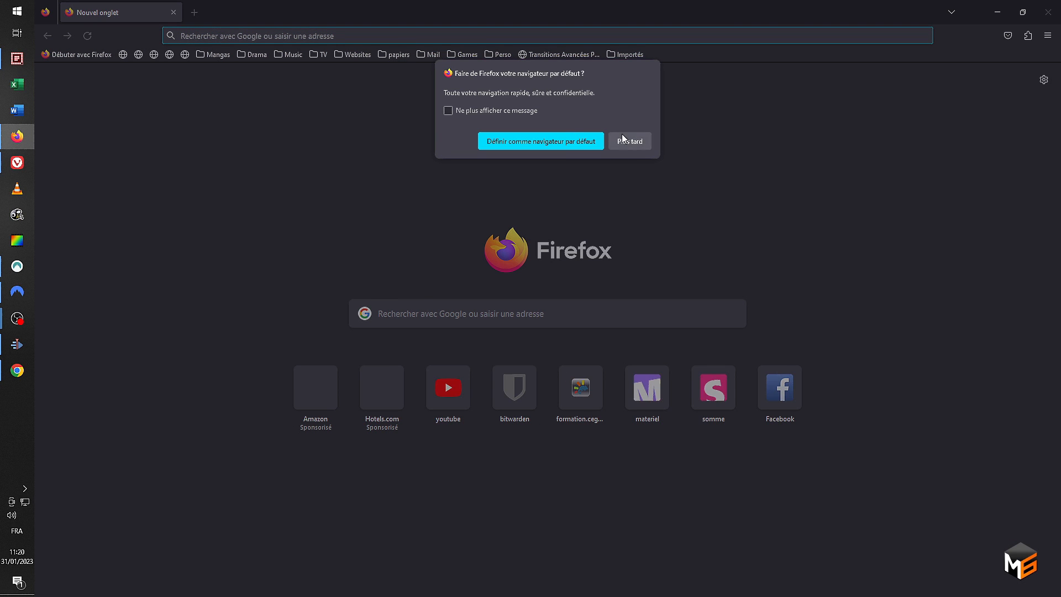
- Dismiss the default-browser prompt with Plus tard, load the pasted download page, and follow its Mozilla Firefox link
left_click(630, 141)
left_click(567, 36)
key("ctrl+v")
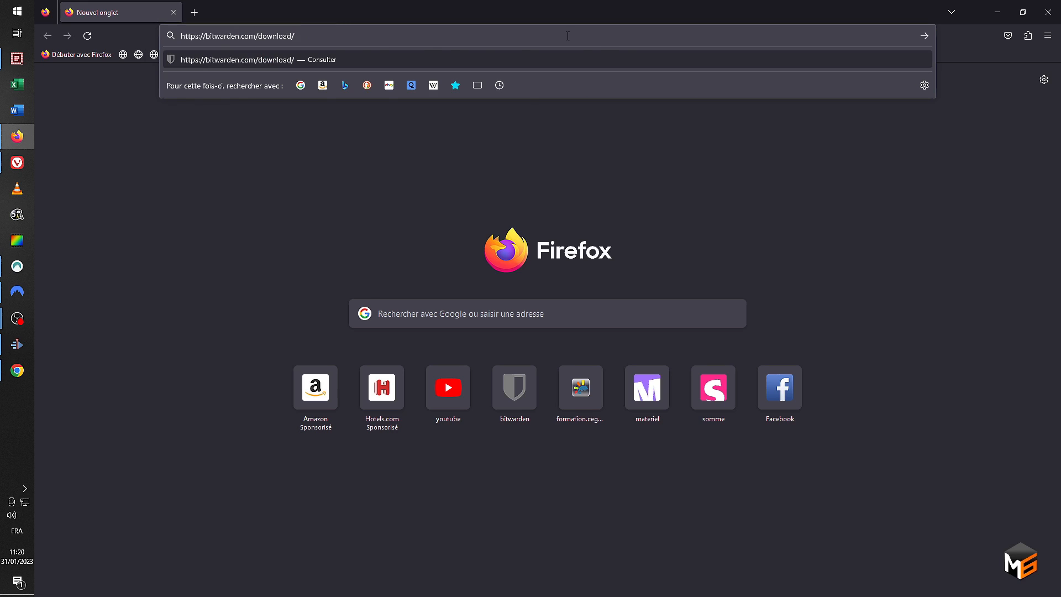
key("Return")
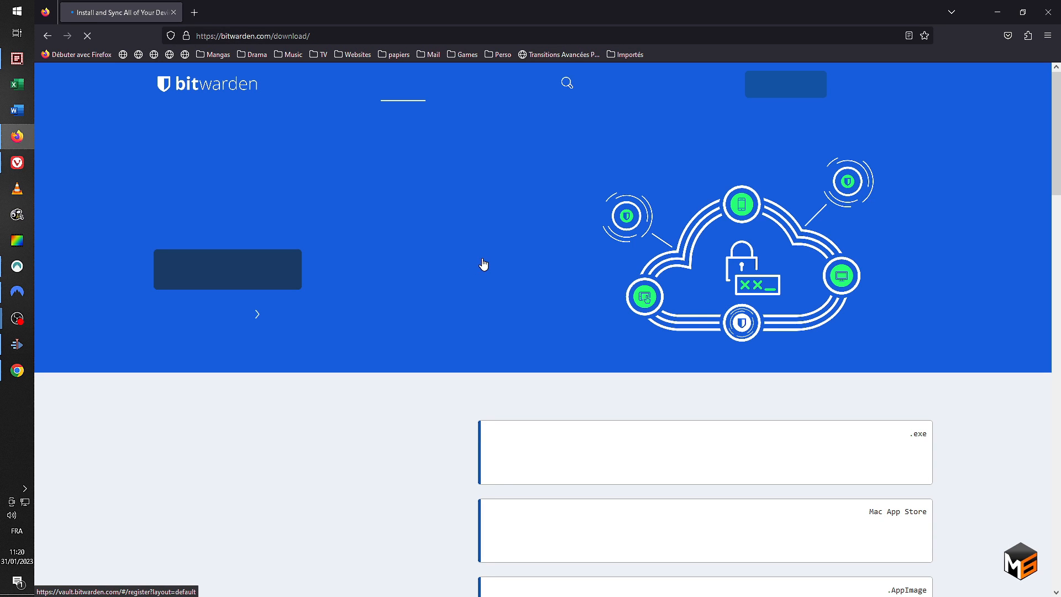
scroll(483, 264, "down", 3)
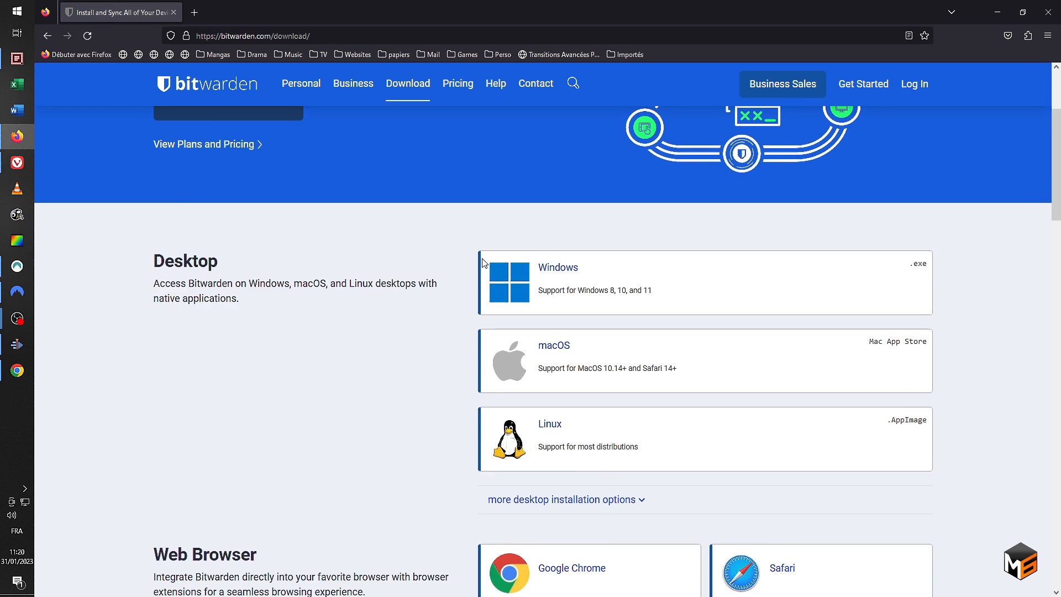
scroll(483, 264, "down", 4)
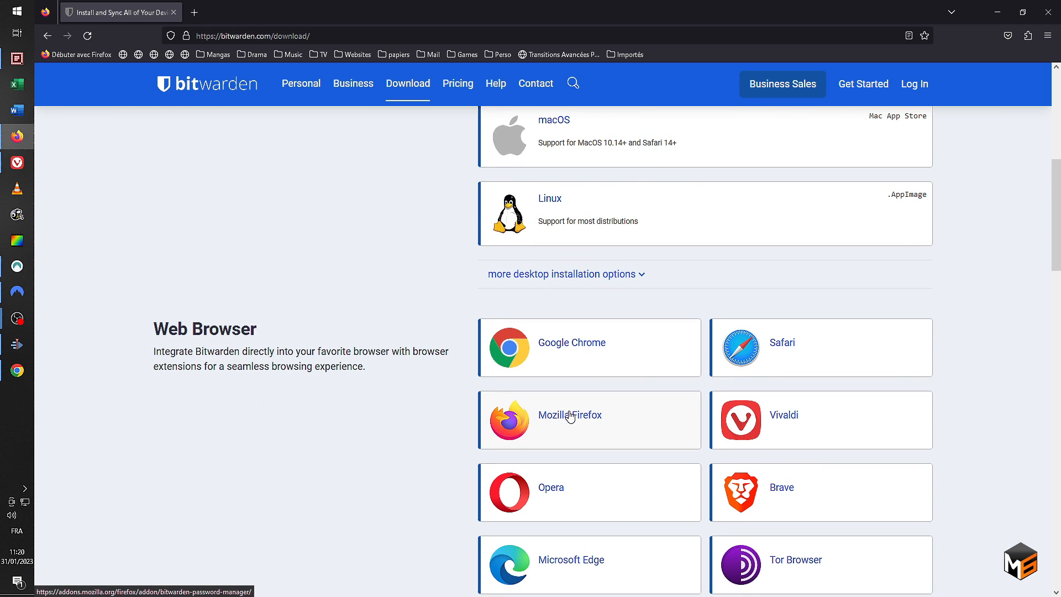
left_click(578, 418)
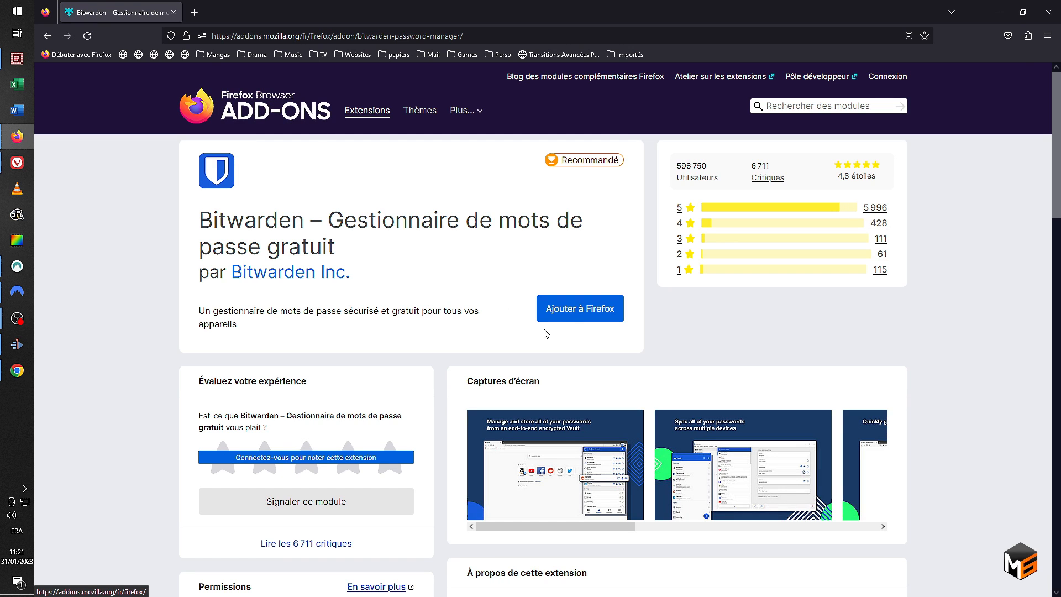
- Add Bitwarden to Firefox, granting its permissions and acknowledging the confirmation with OK
left_click(569, 314)
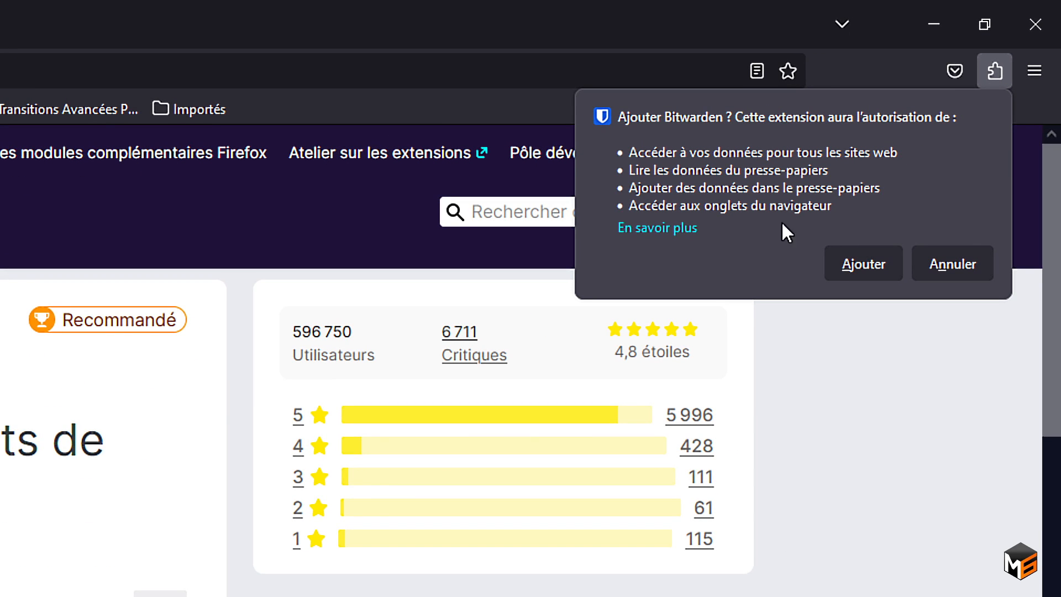
left_click(855, 265)
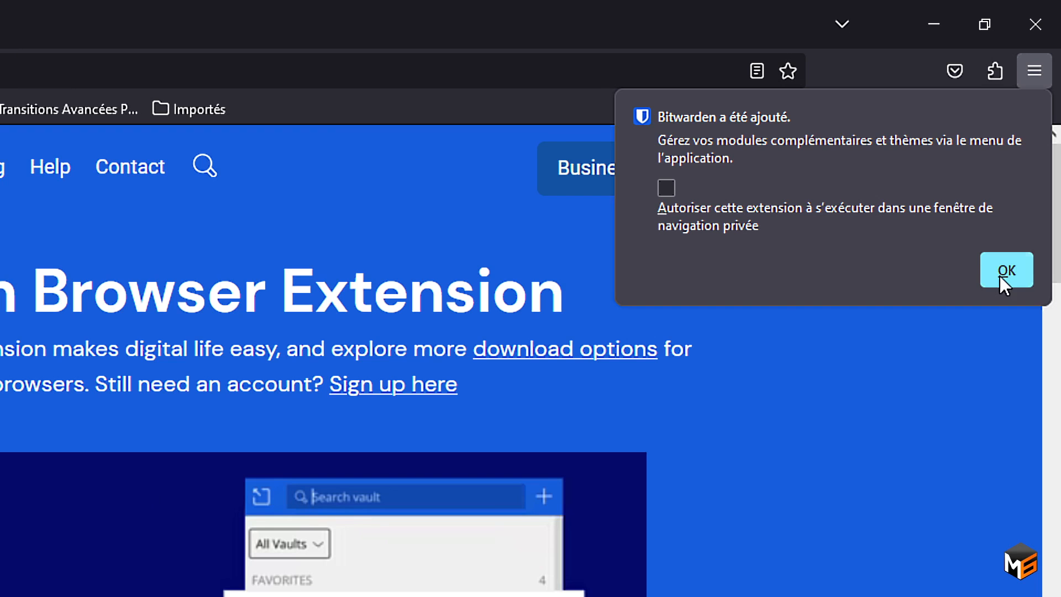
left_click(1004, 276)
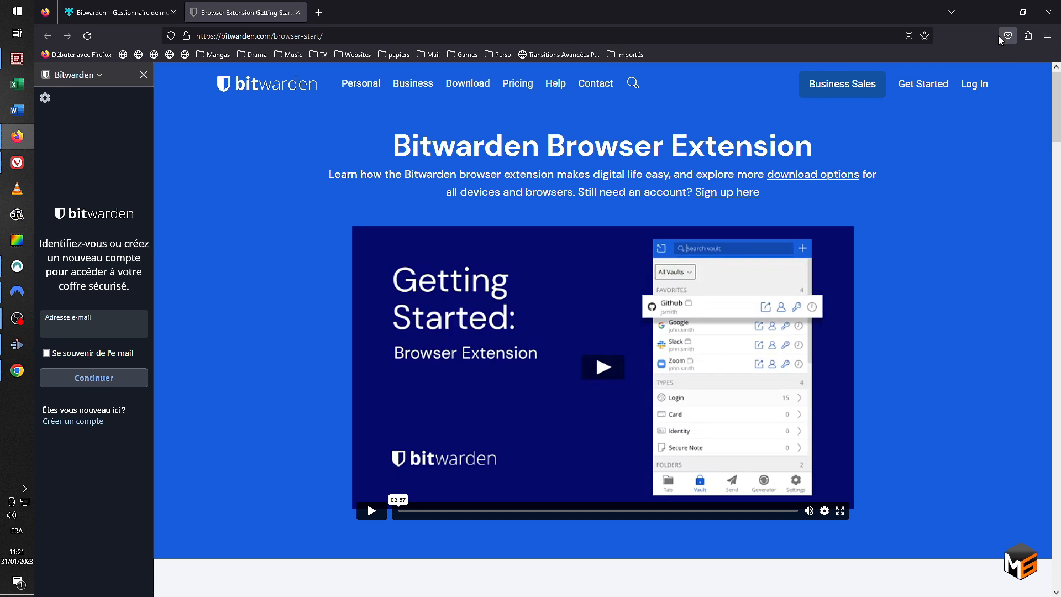
- Pin Bitwarden with Épingler à la barre d'outils and open its toolbar popup
left_click(1028, 36)
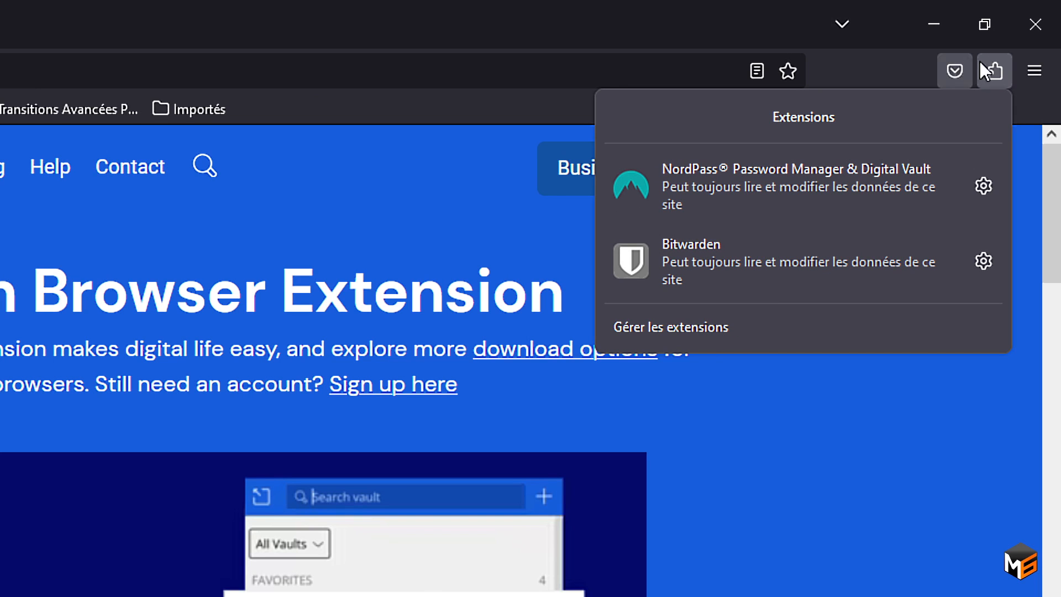
left_click(983, 260)
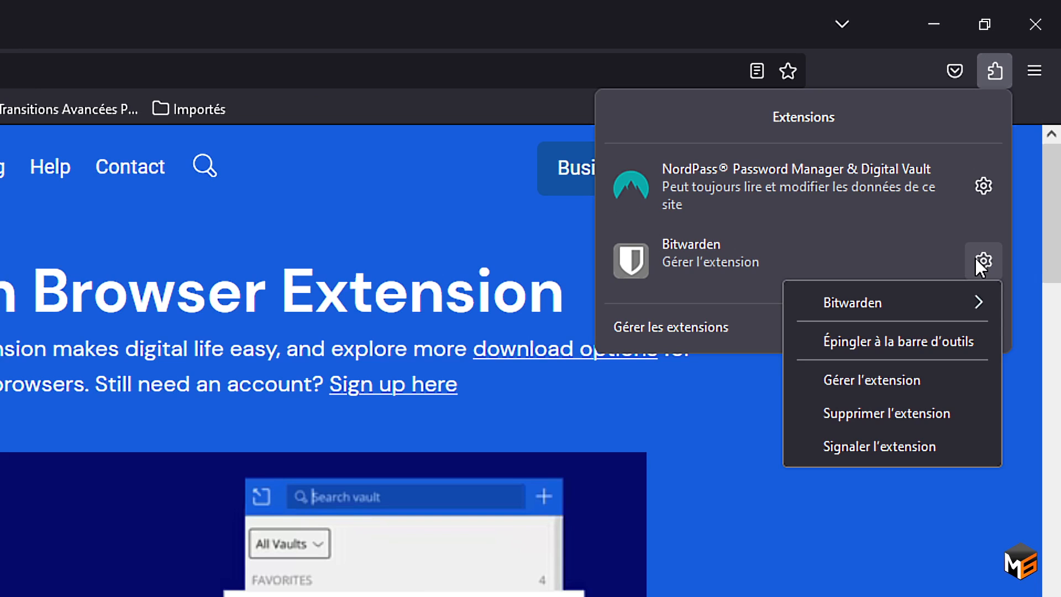
left_click(916, 343)
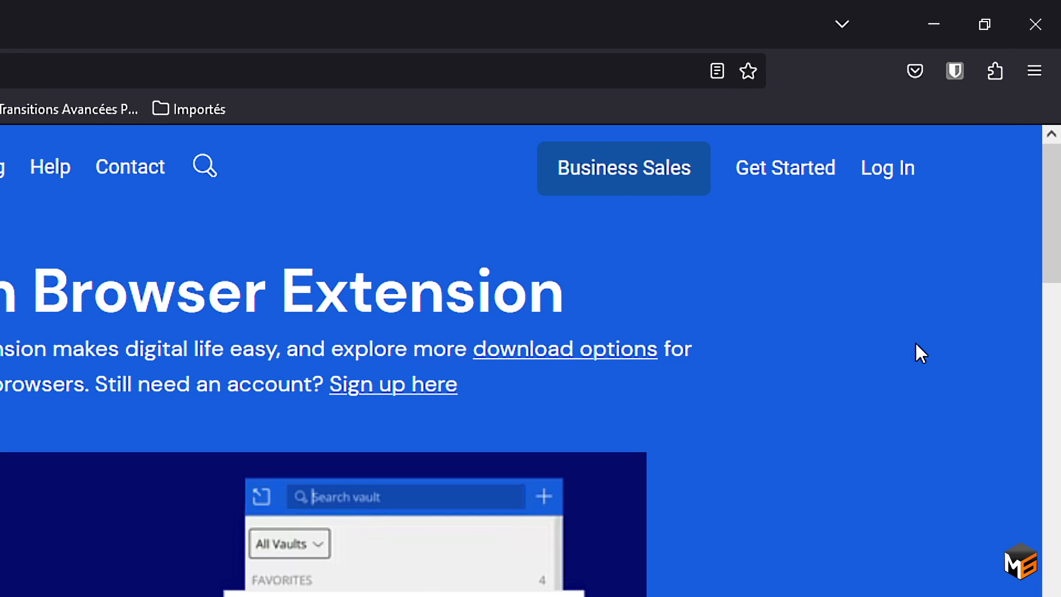
left_click(947, 73)
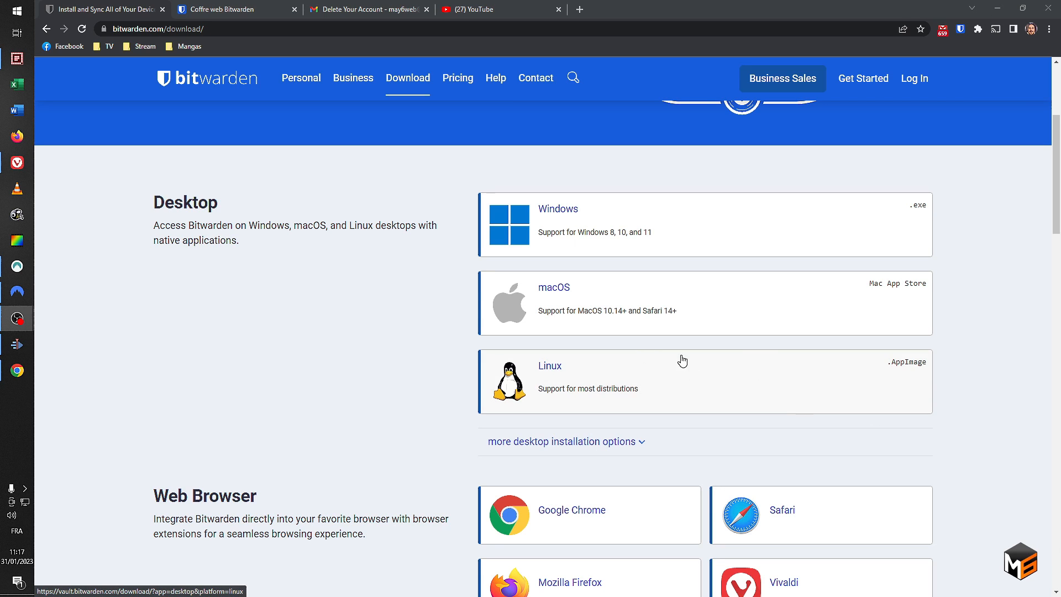
- Scroll through the desktop, browser, mobile and command-line download sections, then back up
scroll(337, 345, "down", 1)
scroll(336, 345, "down", 4)
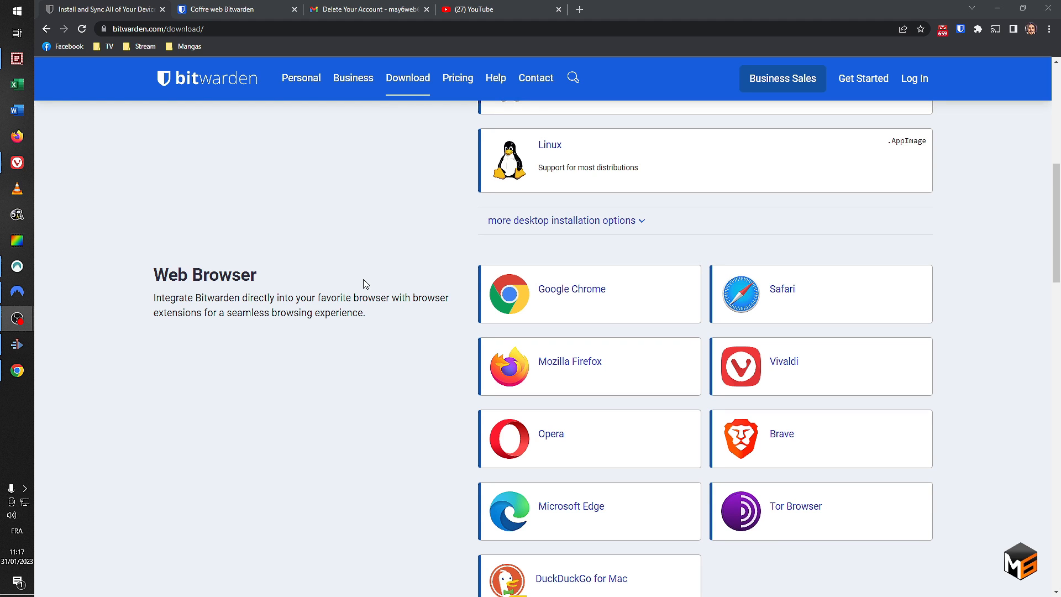
scroll(364, 284, "down", 5)
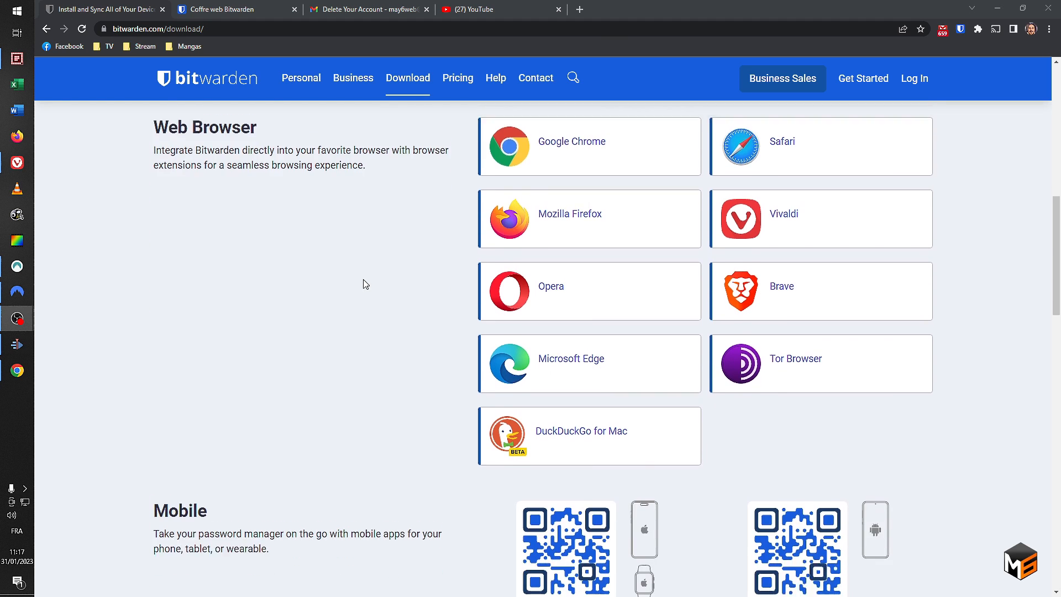
scroll(365, 284, "down", 2)
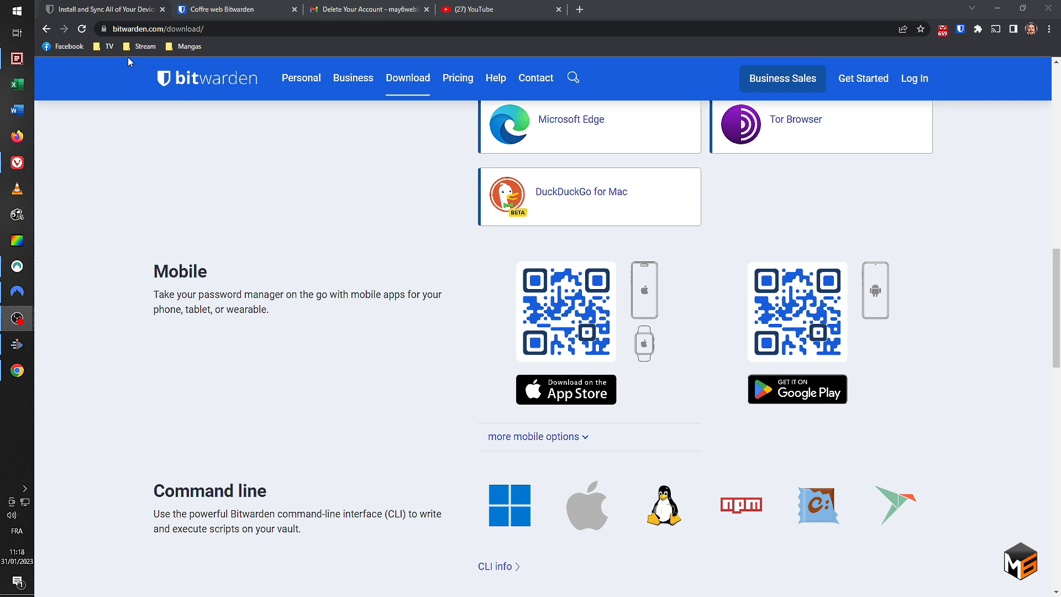
scroll(575, 327, "up", 1)
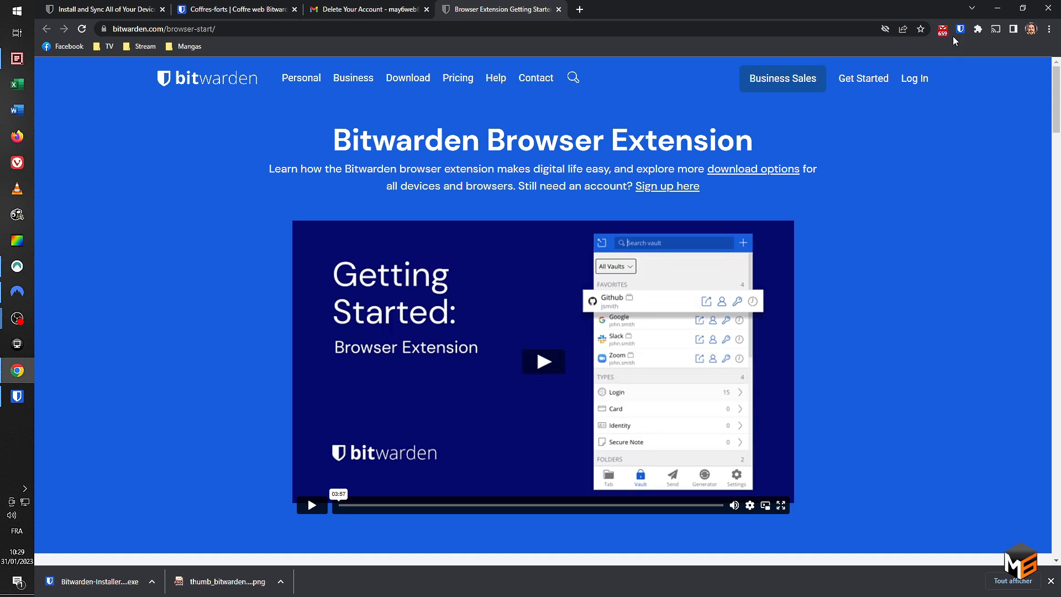
- Open Identification à deux facteurs in the extension's Paramètres, answer Oui, then close the help tab
left_click(962, 29)
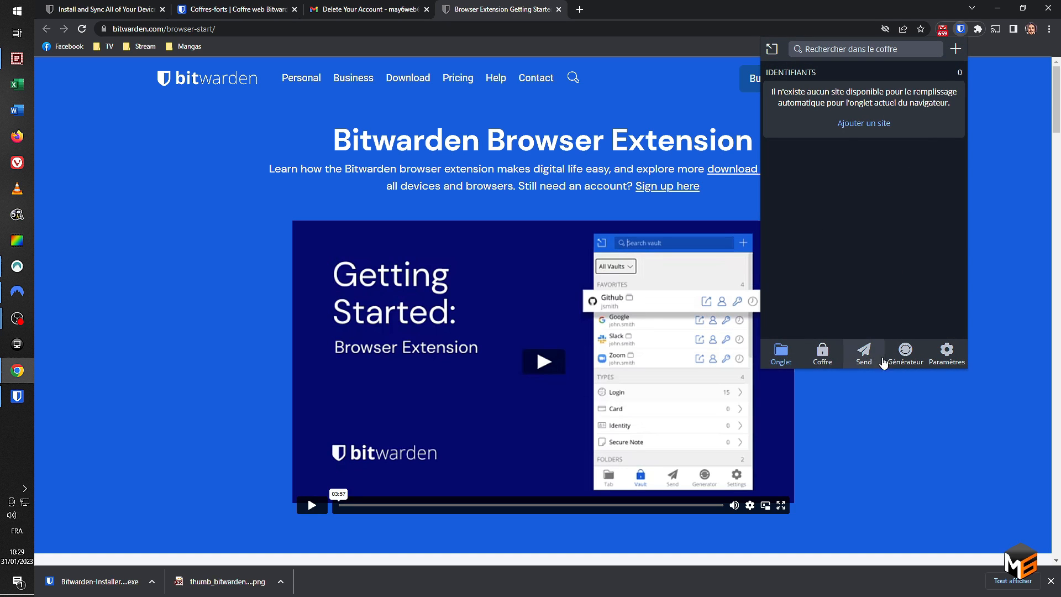
left_click(947, 354)
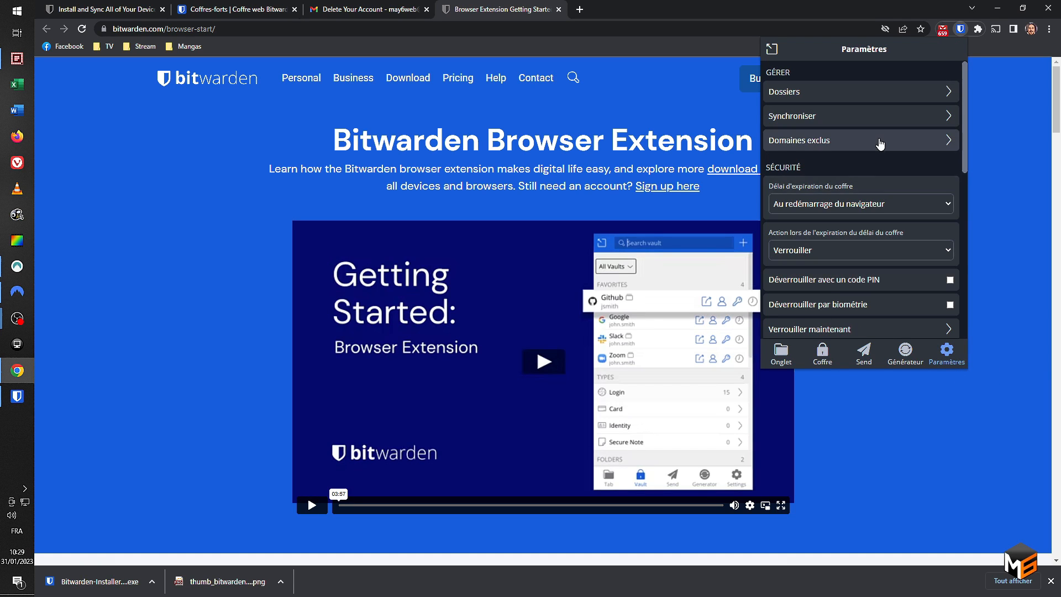
scroll(881, 191, "down", 2)
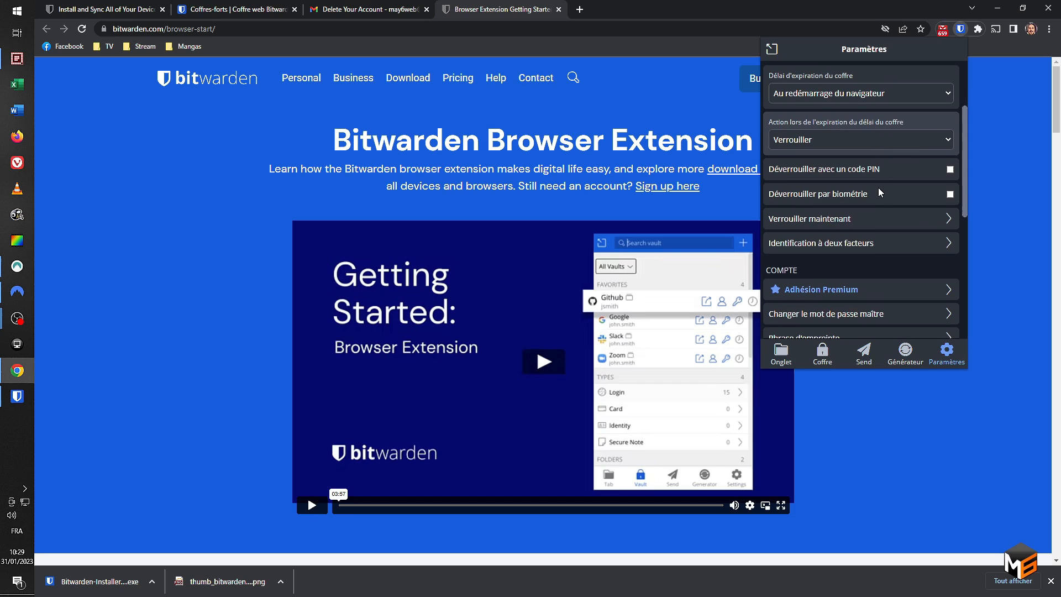
left_click(859, 249)
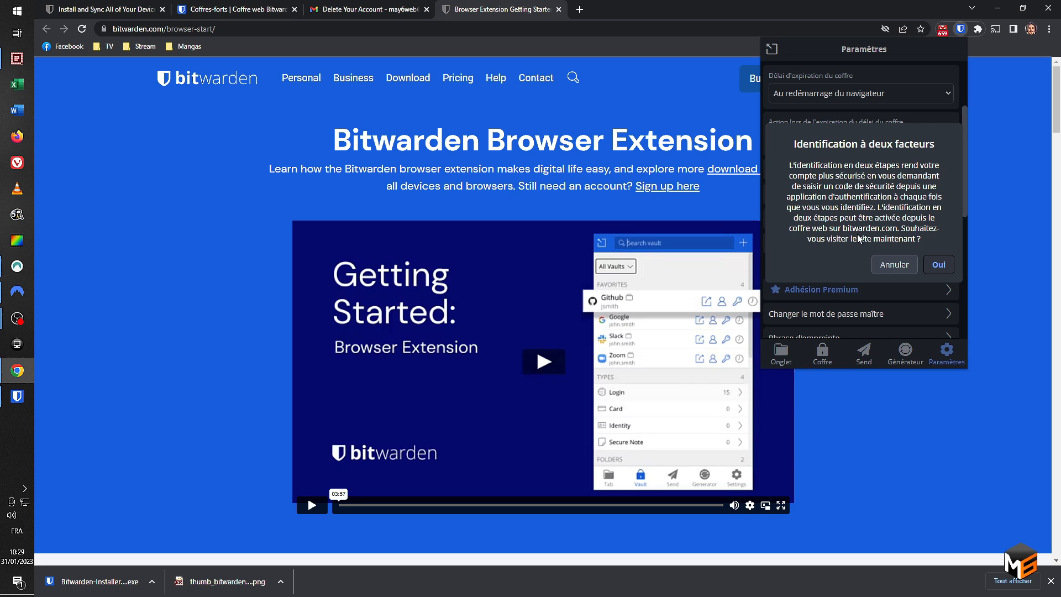
left_click(939, 265)
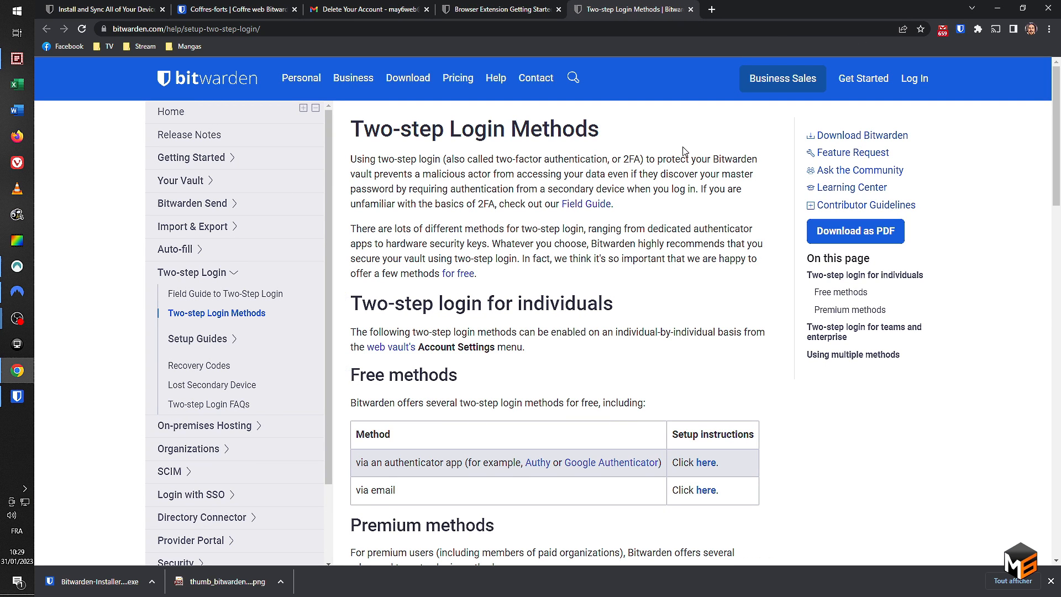
left_click(691, 10)
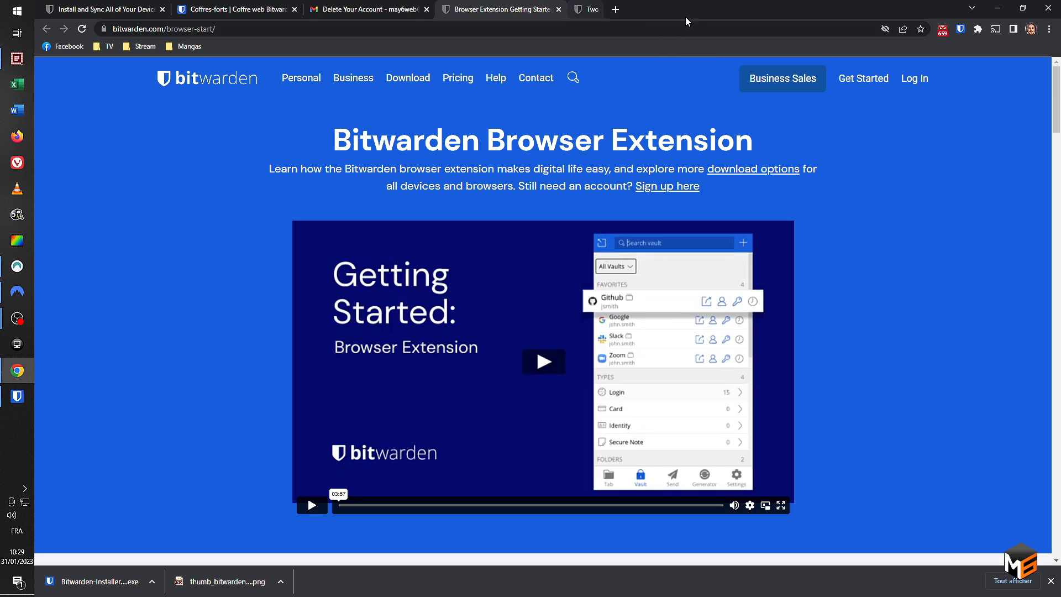
- Close the extension tab, log out of the web vault with Déconnexion, and close that tab
left_click(559, 9)
left_click(241, 8)
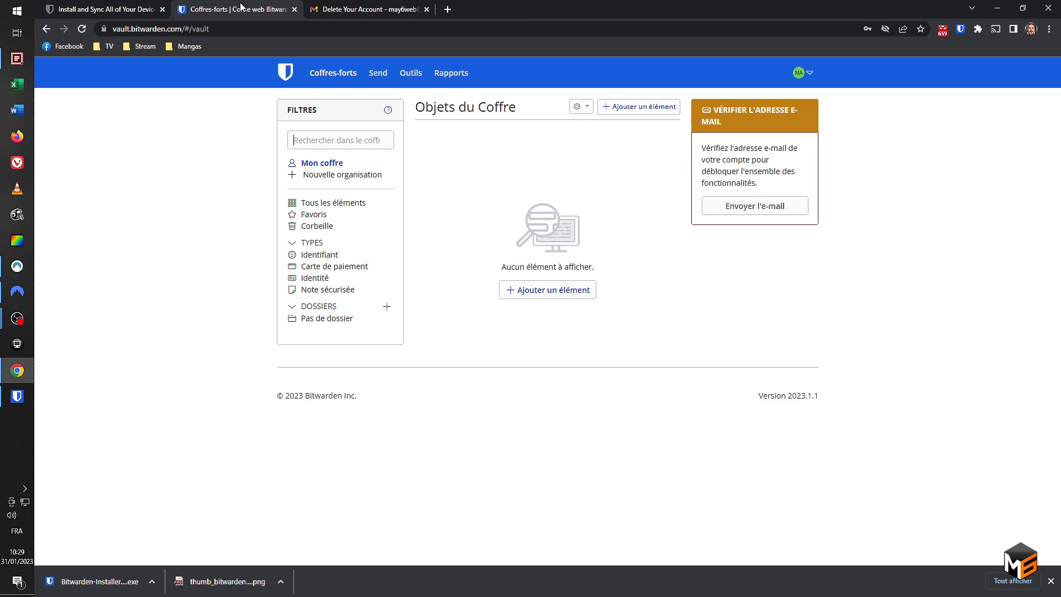
left_click(813, 77)
left_click(837, 193)
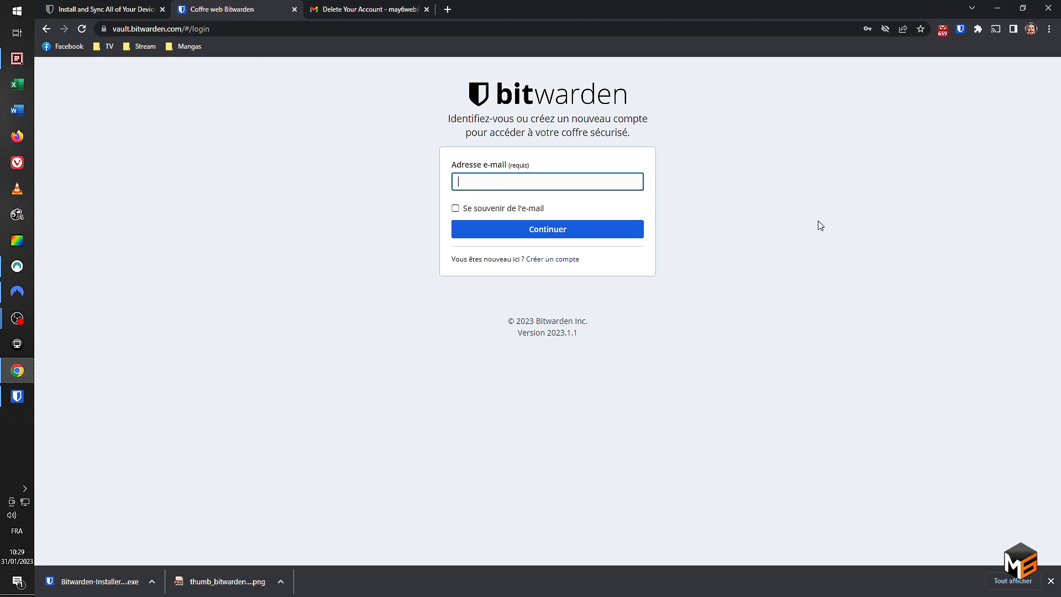
left_click(294, 10)
- From the download page, go to the bitwarden.com homepage and open the Log In page
left_click(111, 10)
left_click(224, 79)
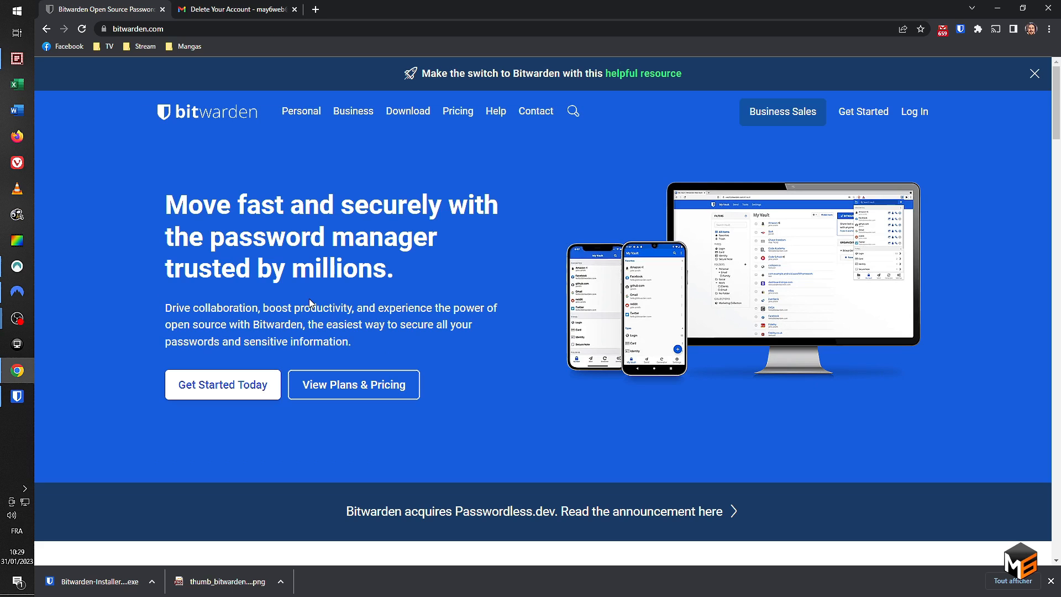
left_click(913, 114)
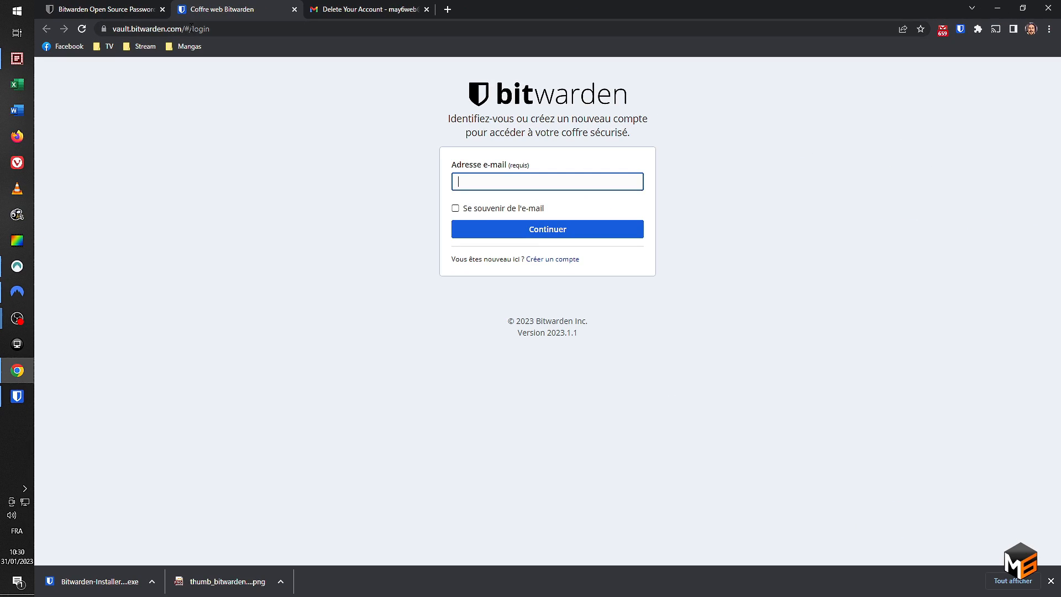
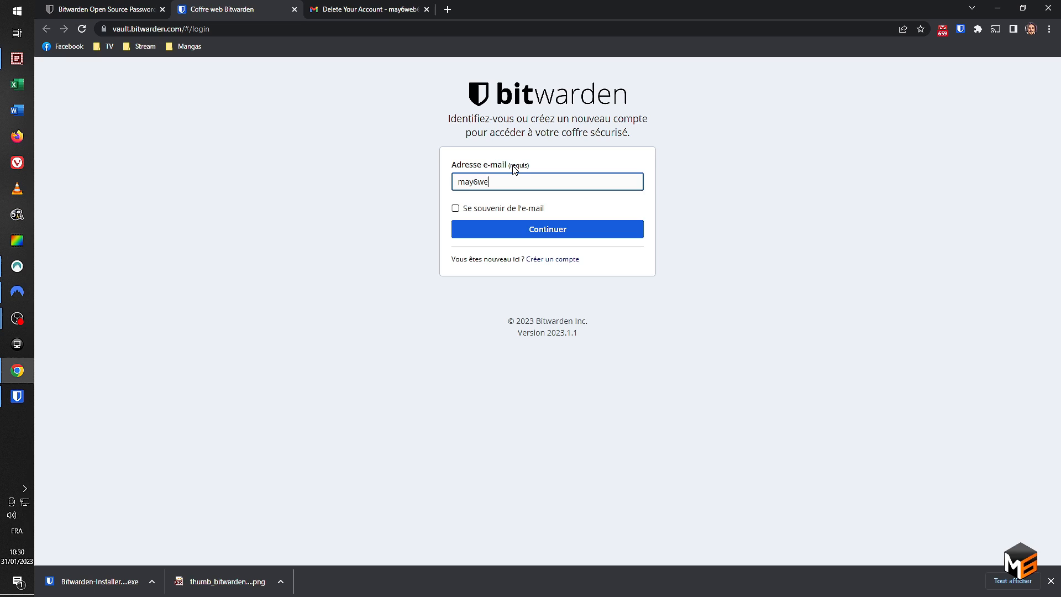
- Log in with the account e-mail and master password, and decline Chrome's save-password offer with Jamais
key("Return")
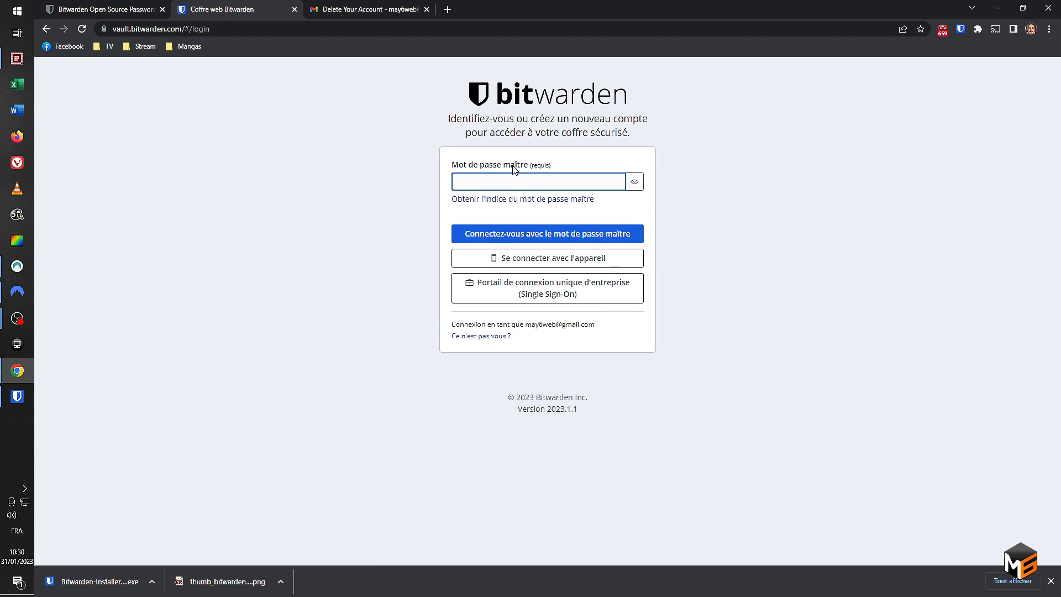
type("••••••••••••")
key("Return")
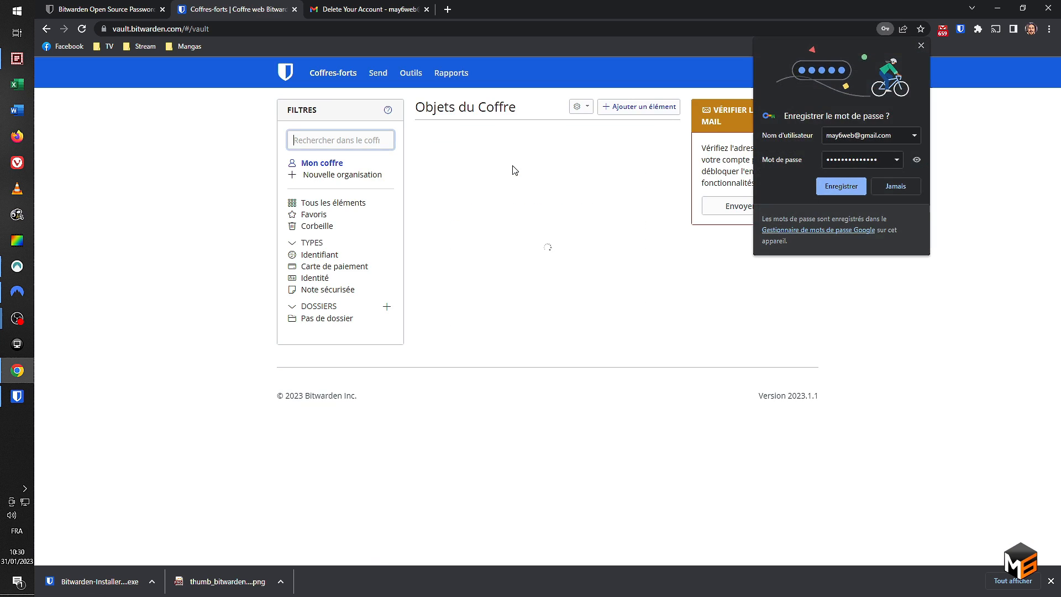
left_click(896, 187)
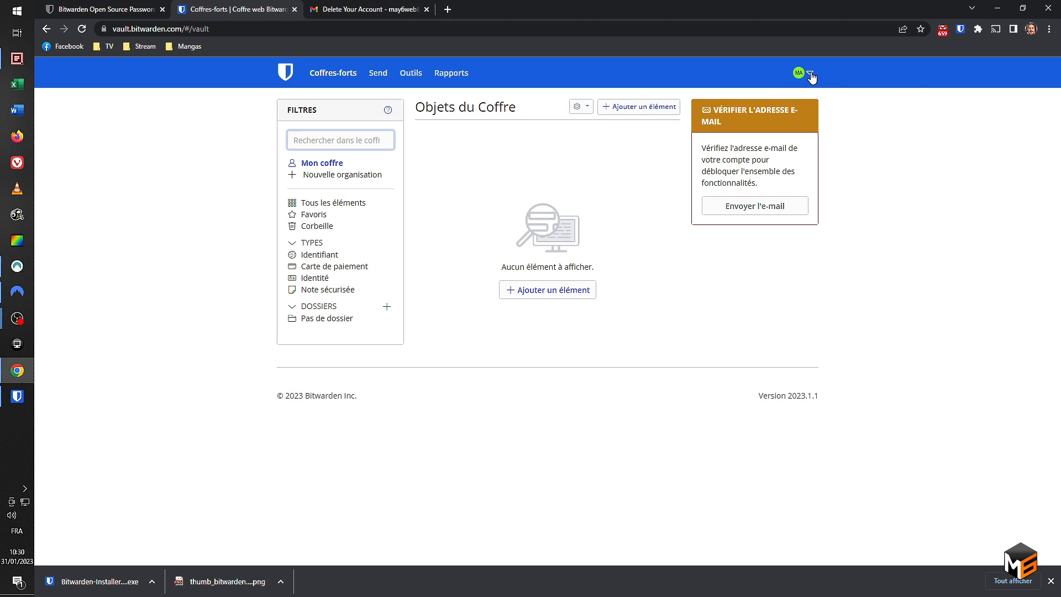
- Look over the Changer l'e-mail fields in Paramètres de compte, then go to Sécurité
left_click(810, 74)
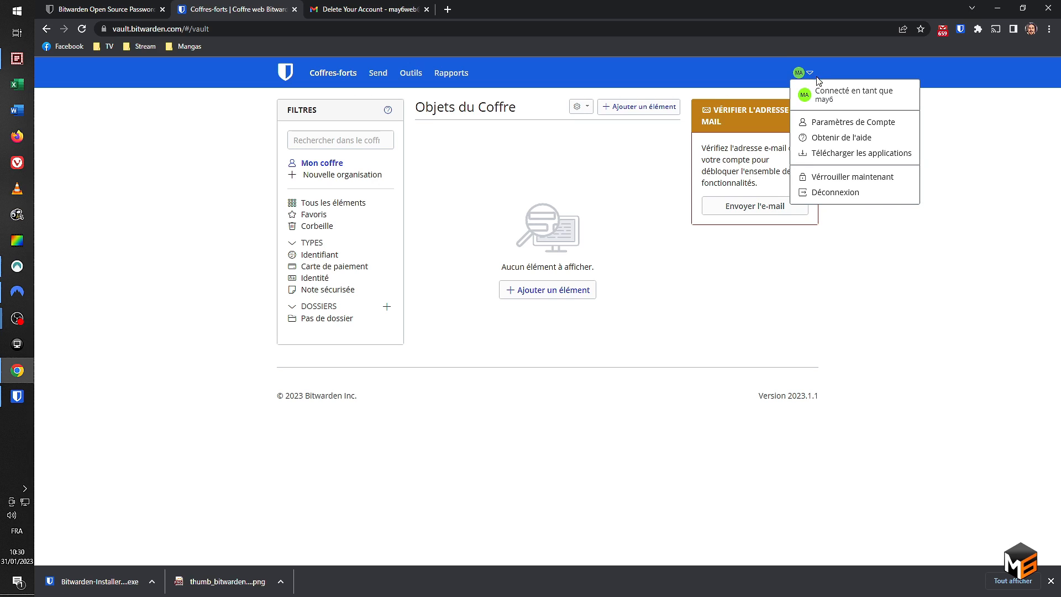
left_click(828, 126)
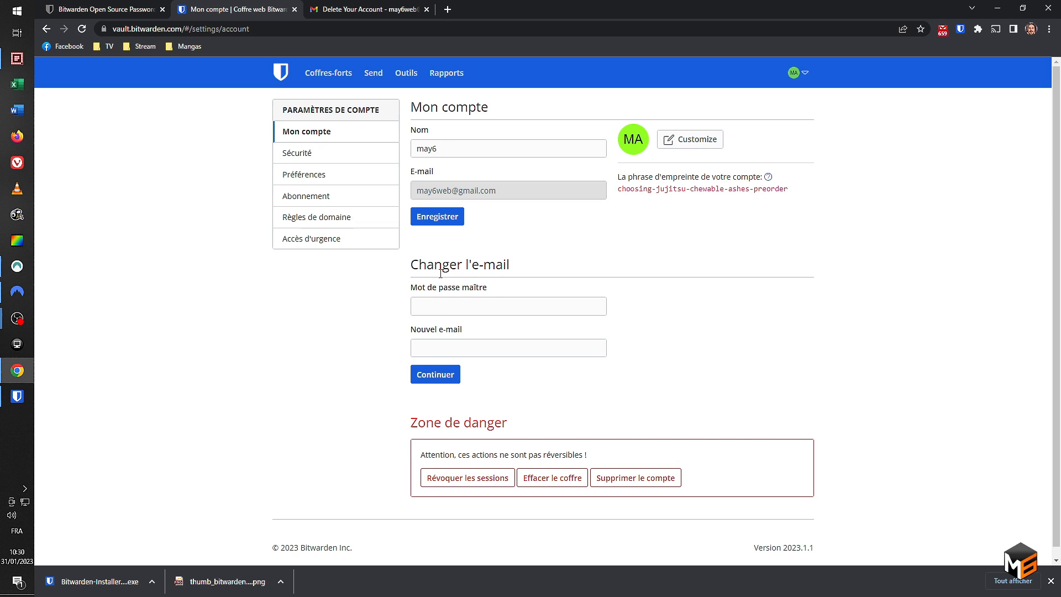
left_click(453, 306)
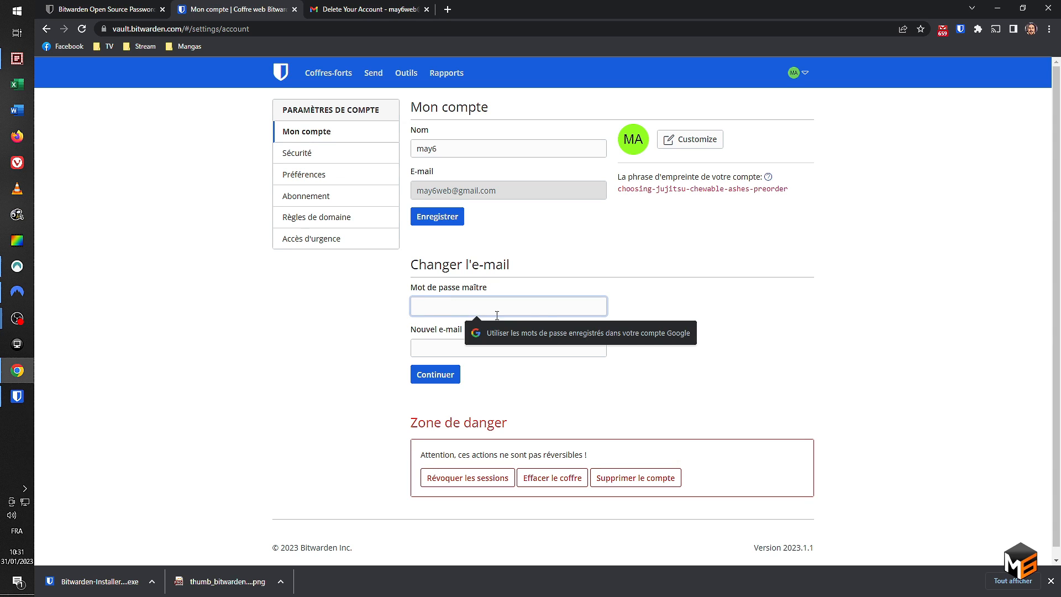
left_click(430, 345)
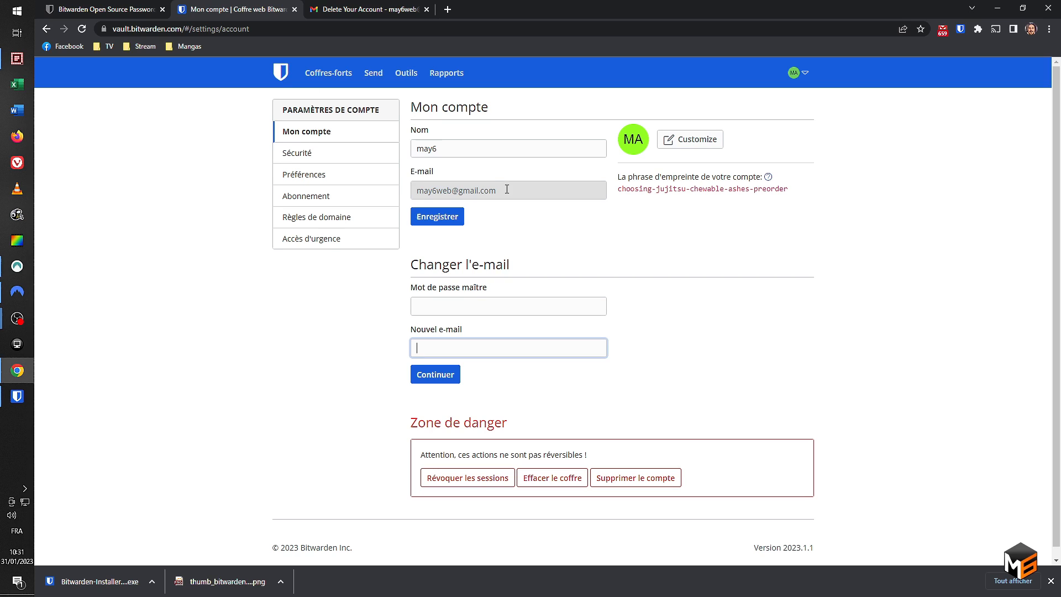
scroll(600, 231, "down", 1)
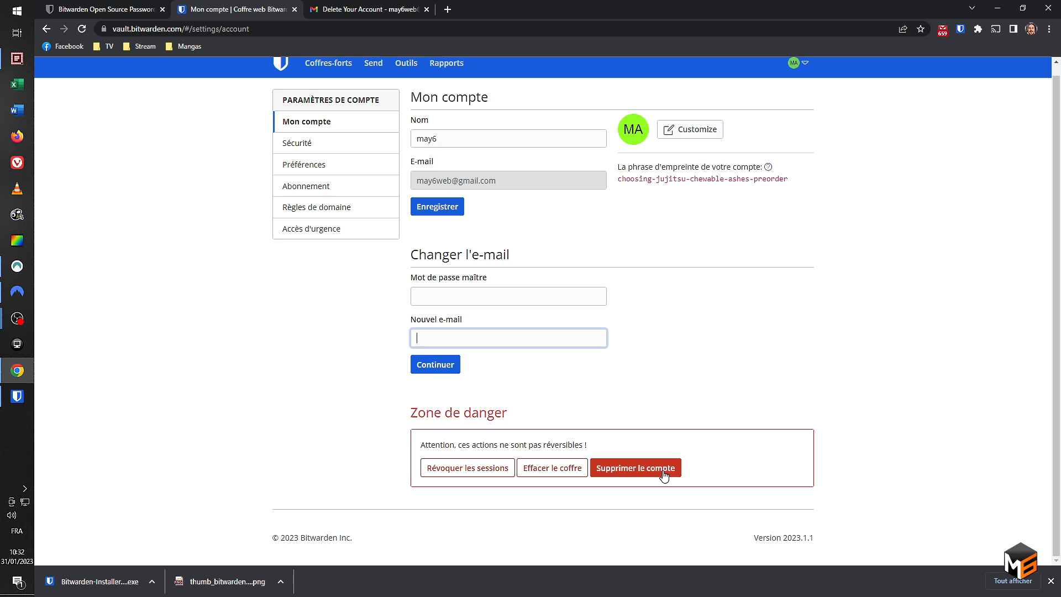
left_click(362, 146)
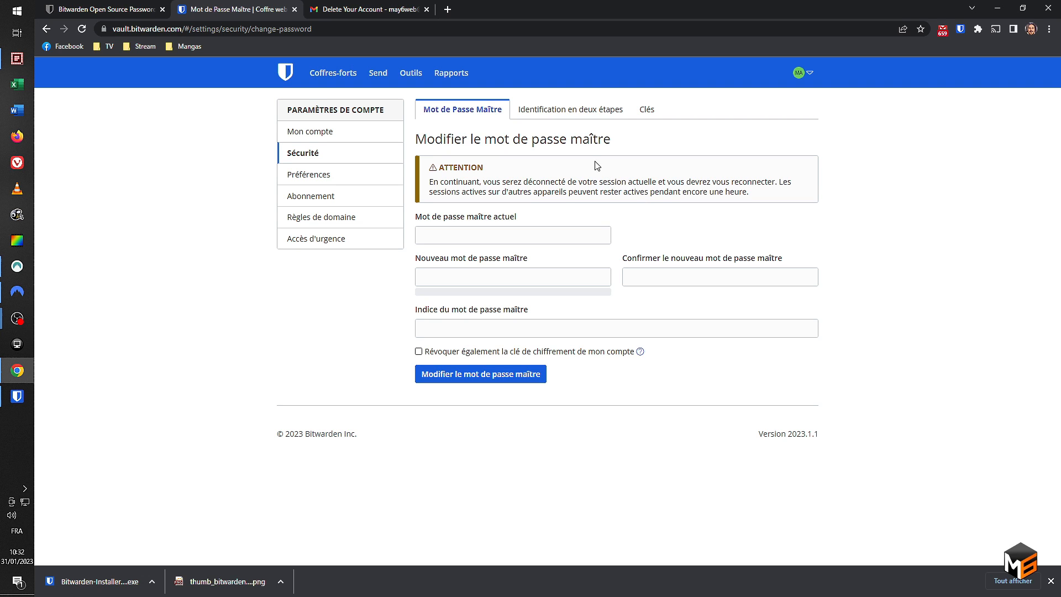
- Switch to the Identification en deux étapes tab on the Sécurité page
left_click(571, 111)
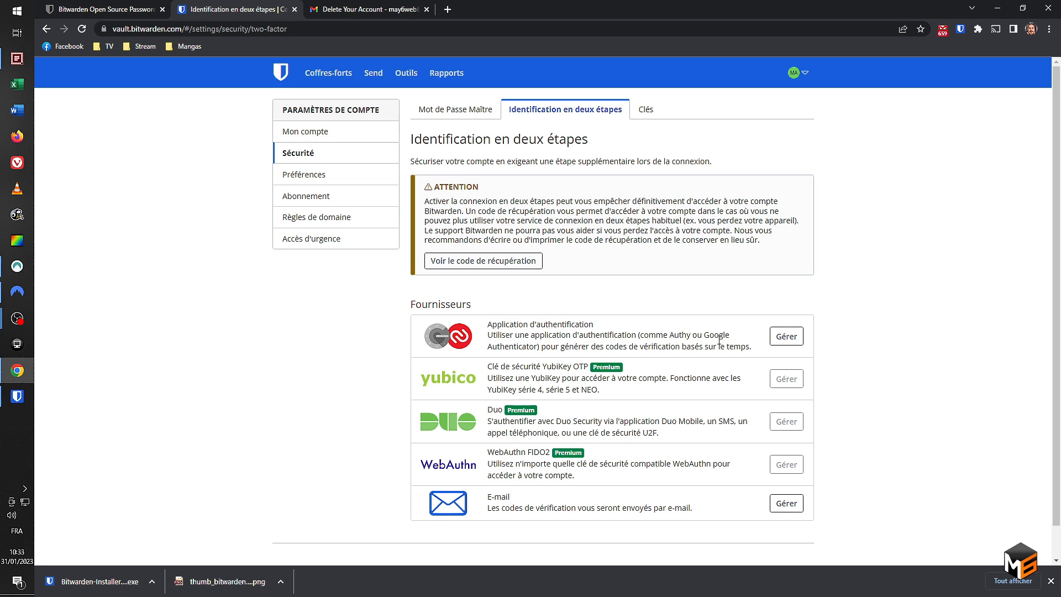
- Manage the Application d'authentification provider, confirming with the master password to reveal the QR code
left_click(787, 343)
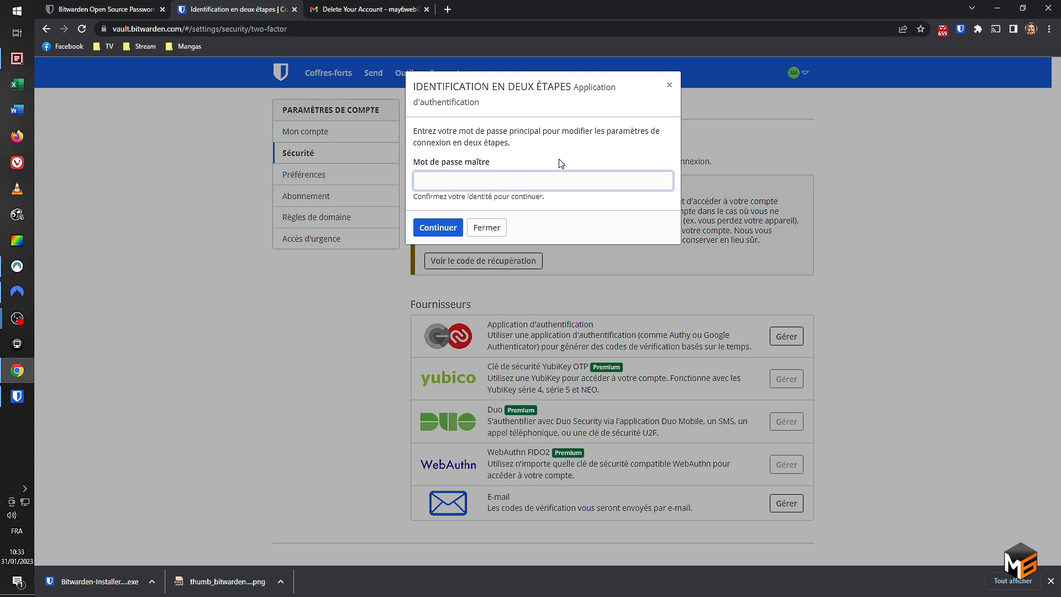
type("••••••••••••••")
left_click(442, 227)
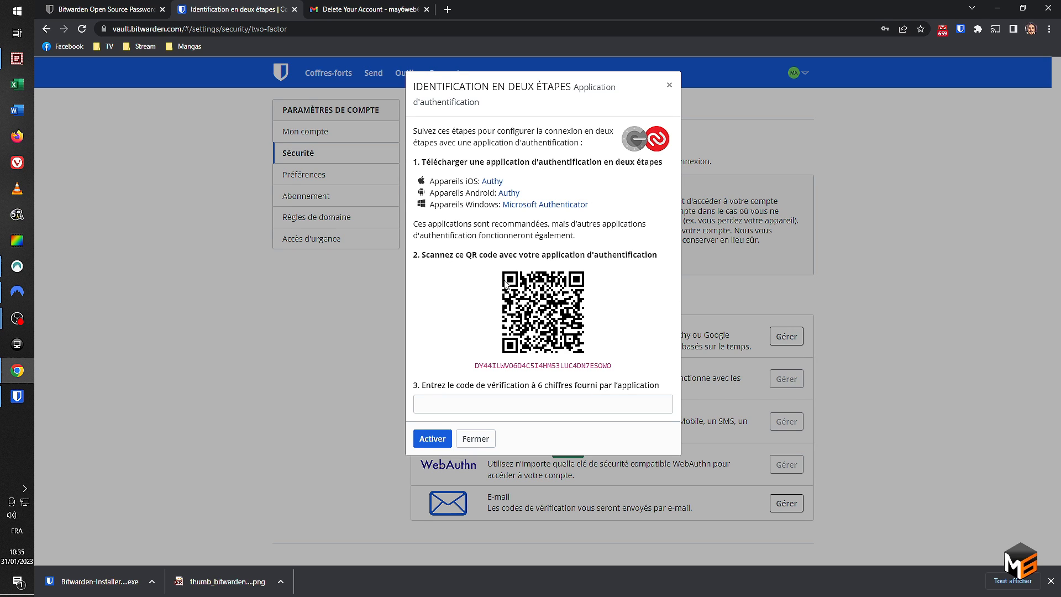
left_click(463, 409)
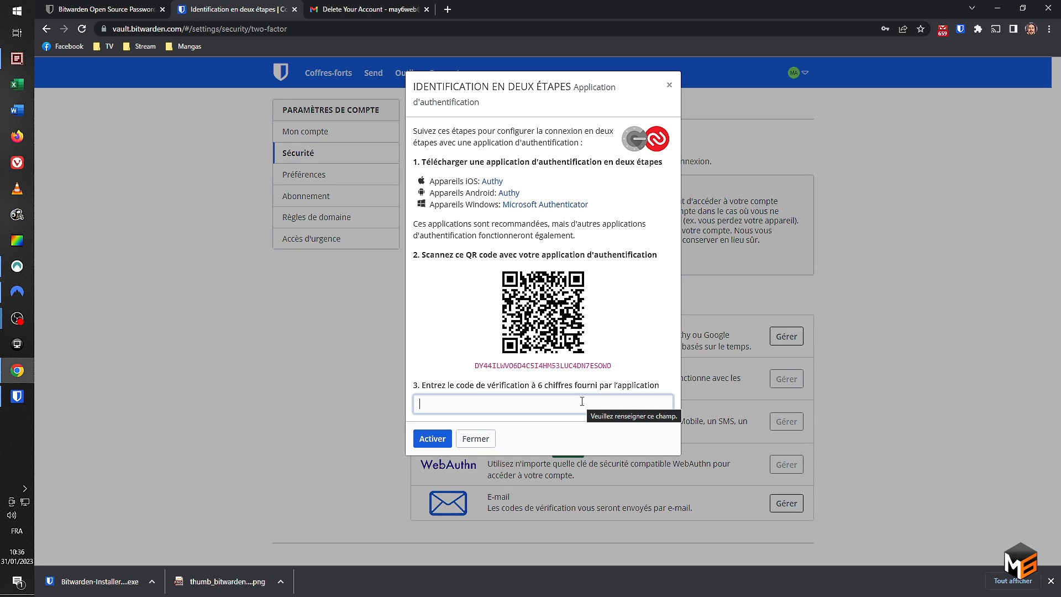
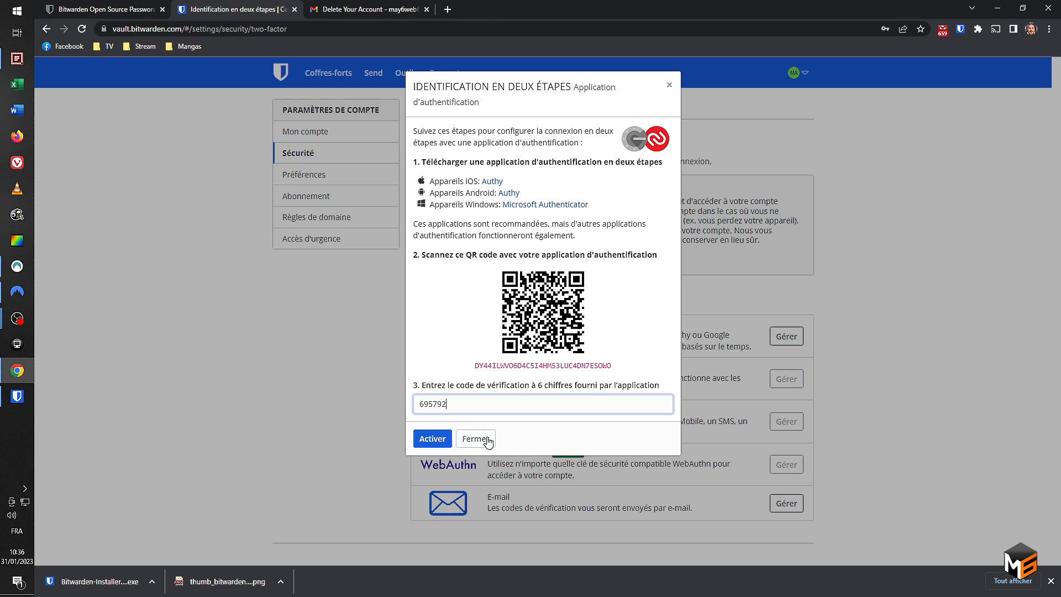
- Enter the 6-digit code from the authenticator app, choose Activer, and close the setup with Fermer
left_click(428, 440)
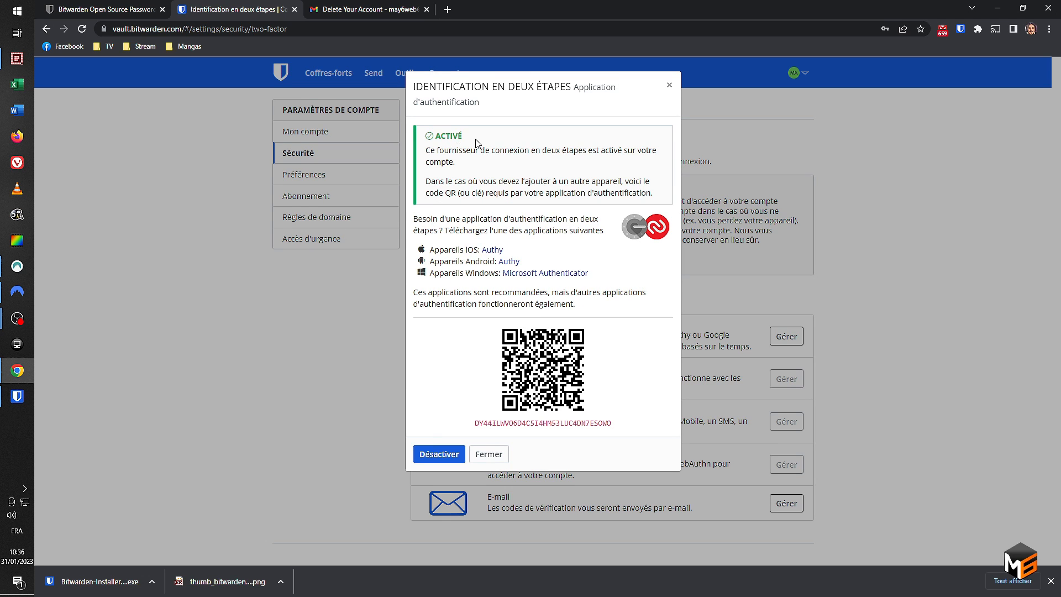
left_click(490, 456)
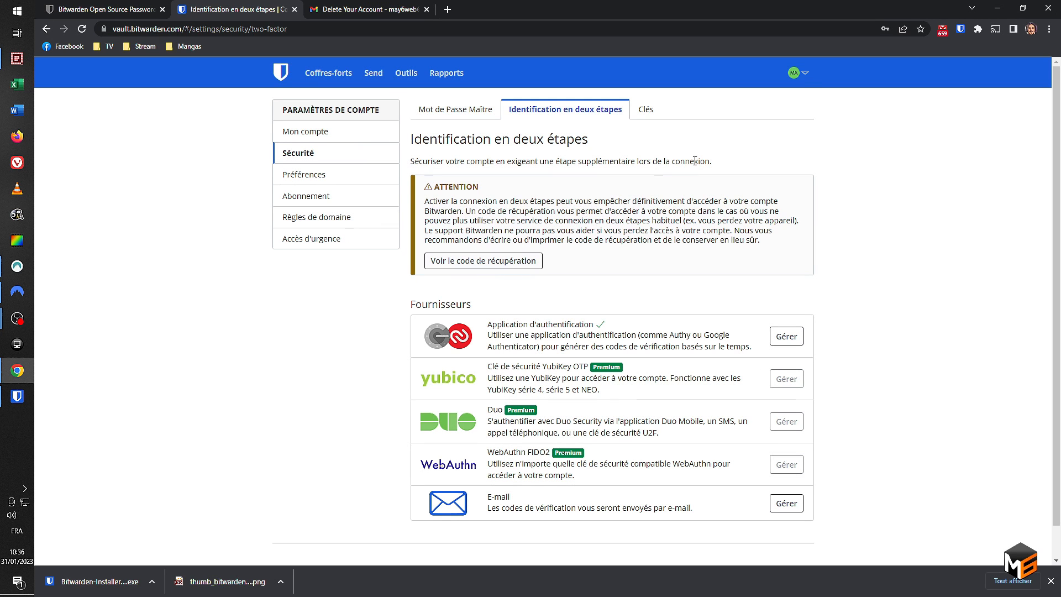
left_click(810, 80)
- Log out with Déconnexion, then sign back in with the suggested account e-mail and master password
left_click(829, 195)
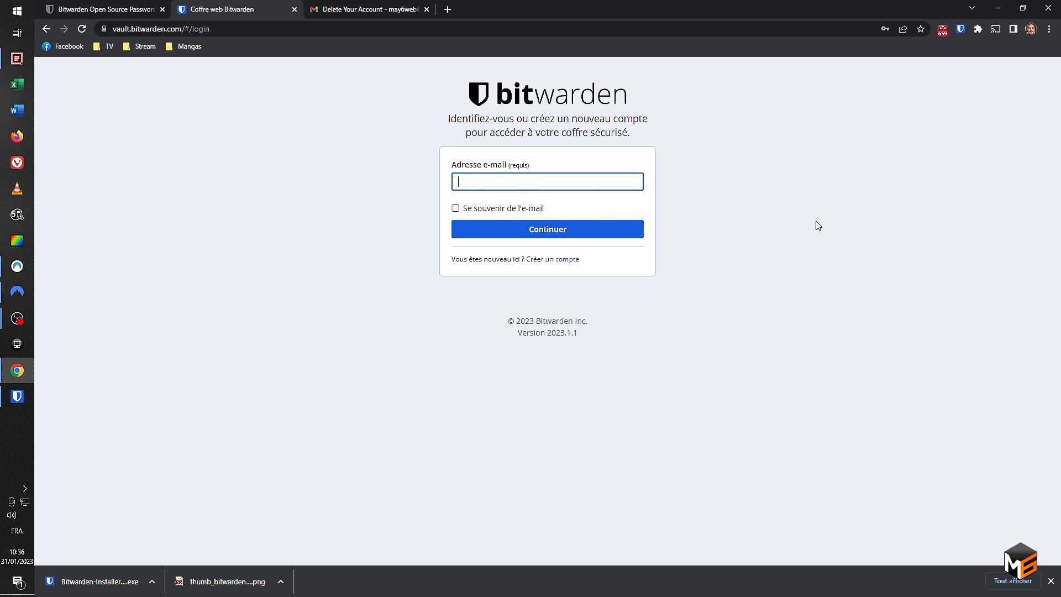
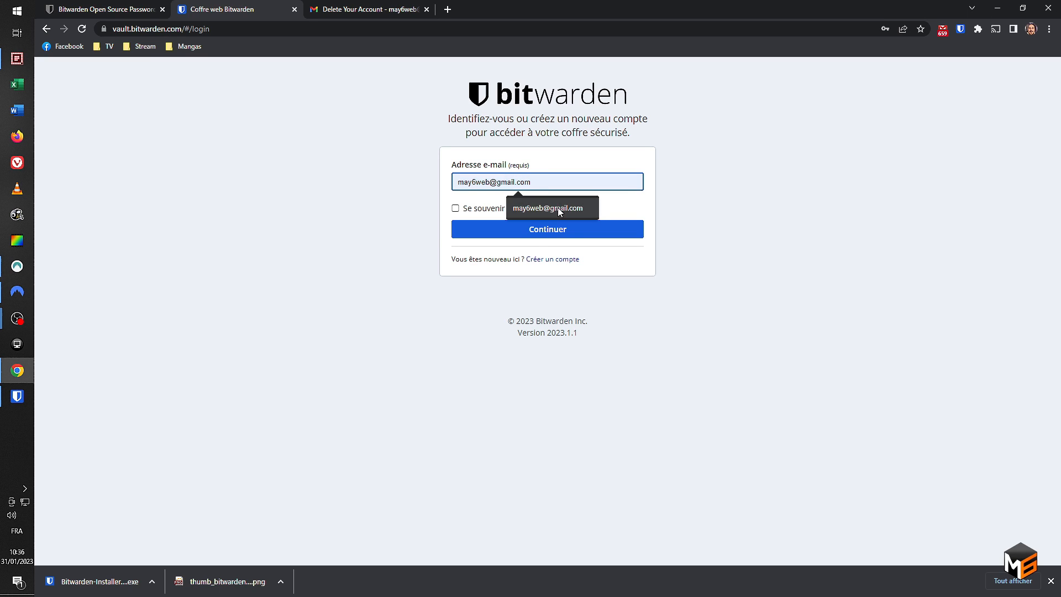
left_click(558, 207)
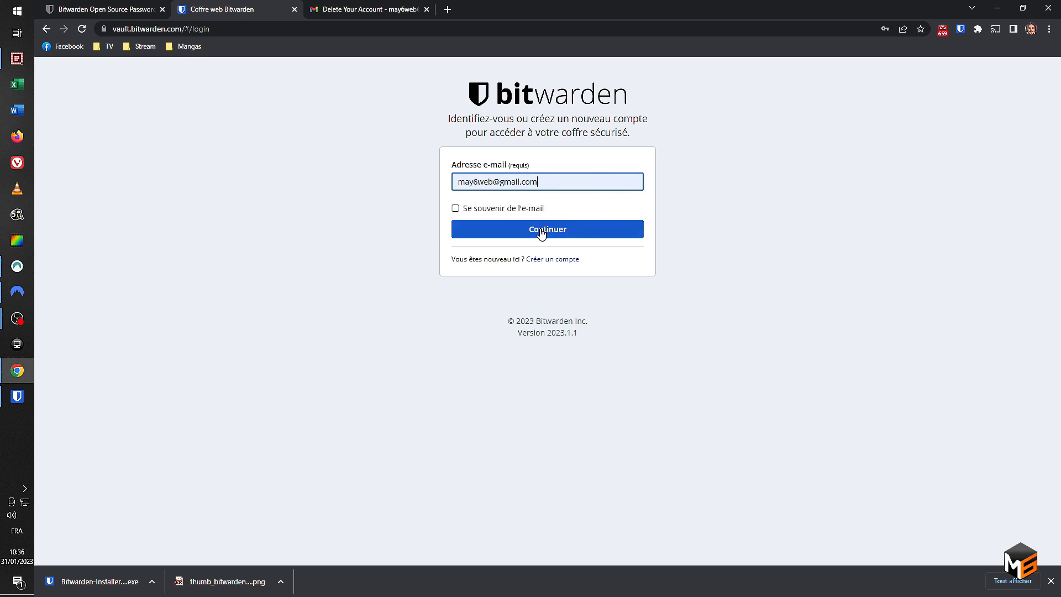
left_click(540, 235)
type("•••••••••")
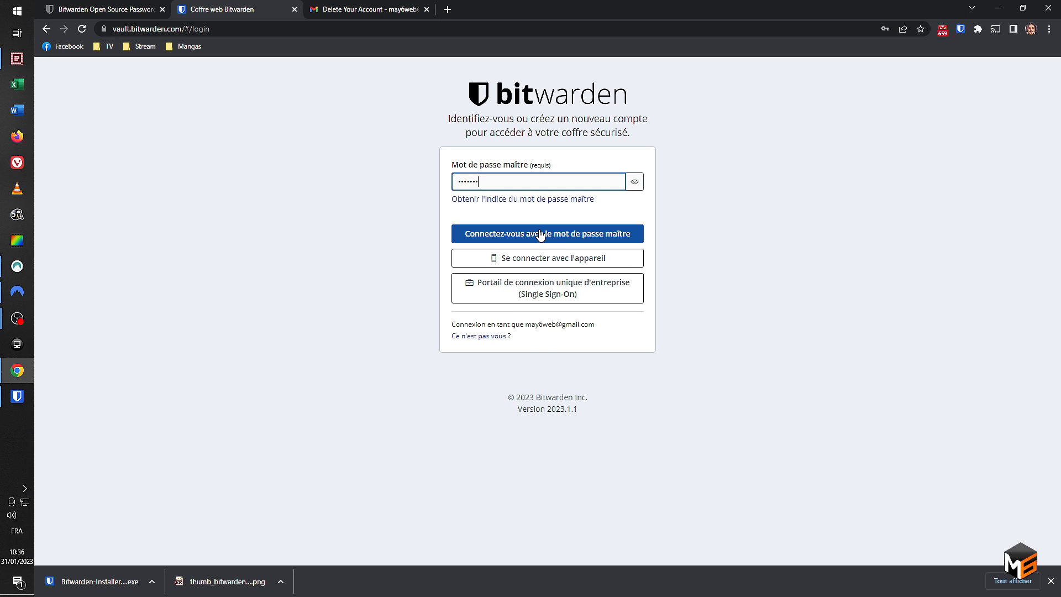
type("•••••")
key("Return")
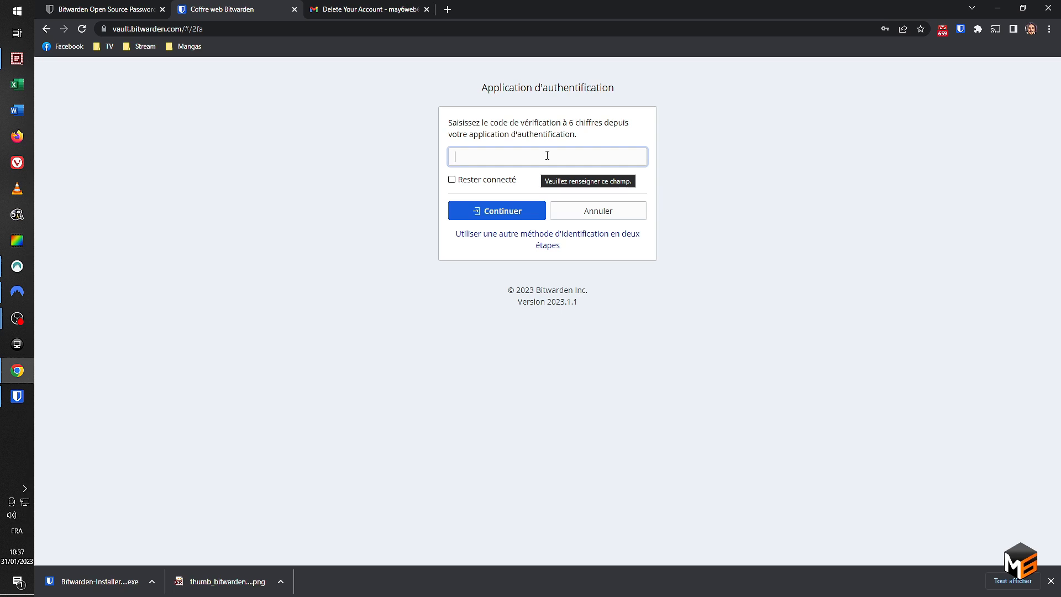
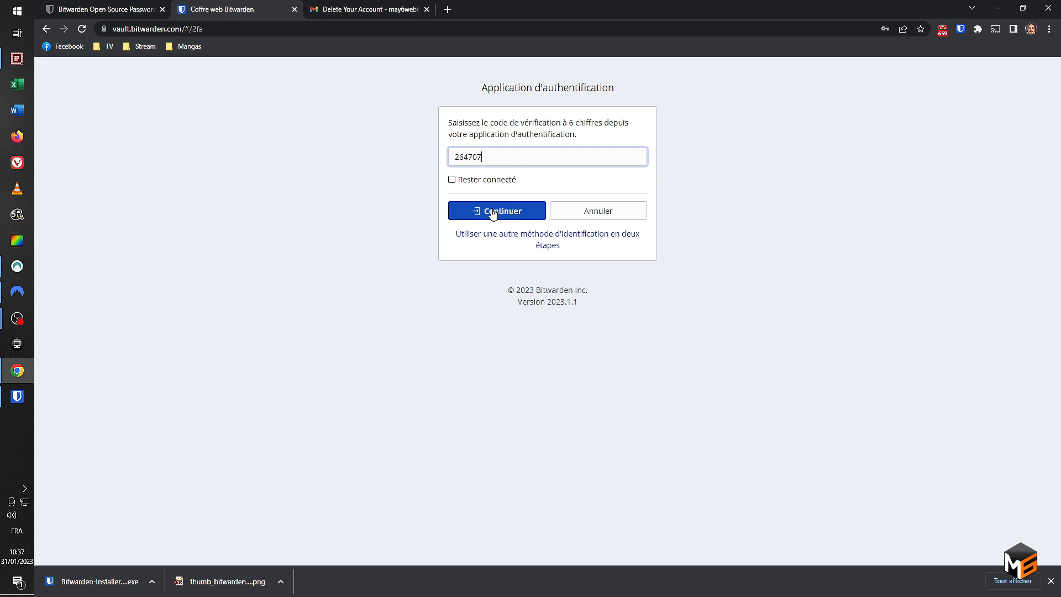
- Submit the 6-digit authenticator code to complete two-step login
left_click(474, 210)
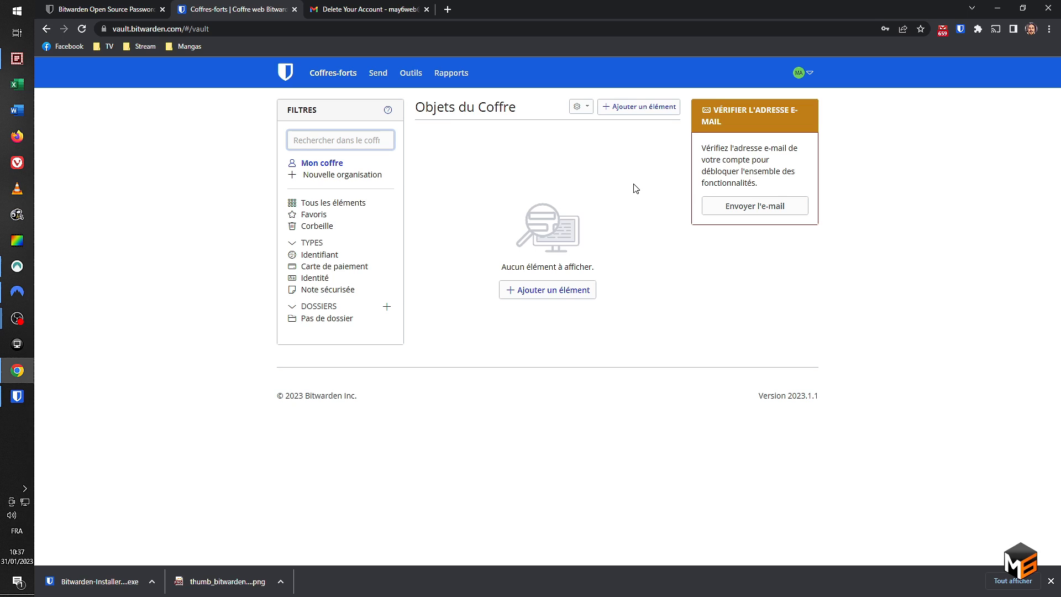
- Go through Paramètres de compte and Sécurité to the Préférences page
left_click(810, 73)
left_click(846, 121)
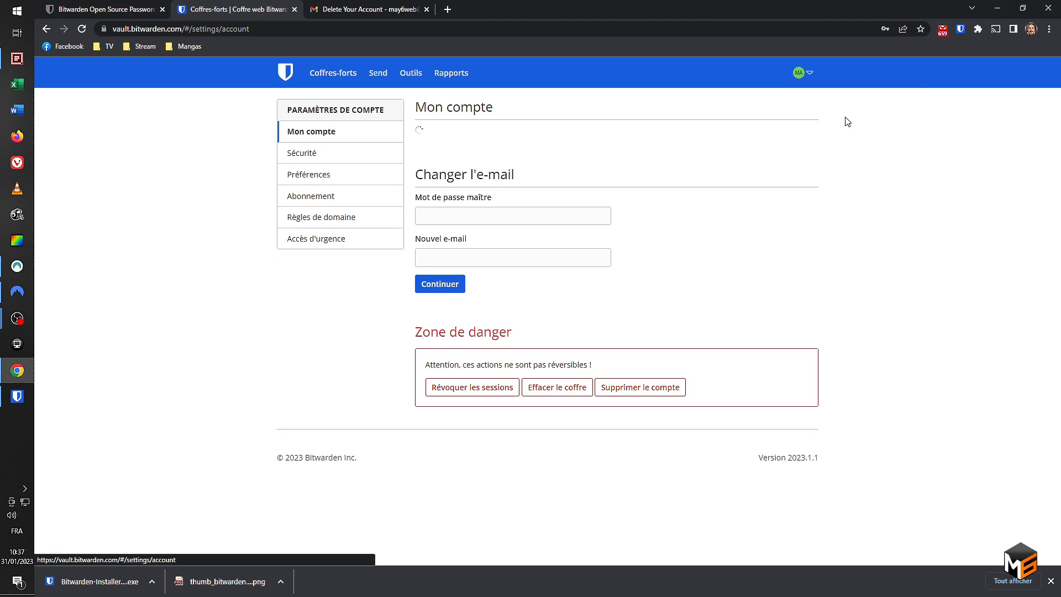
left_click(301, 153)
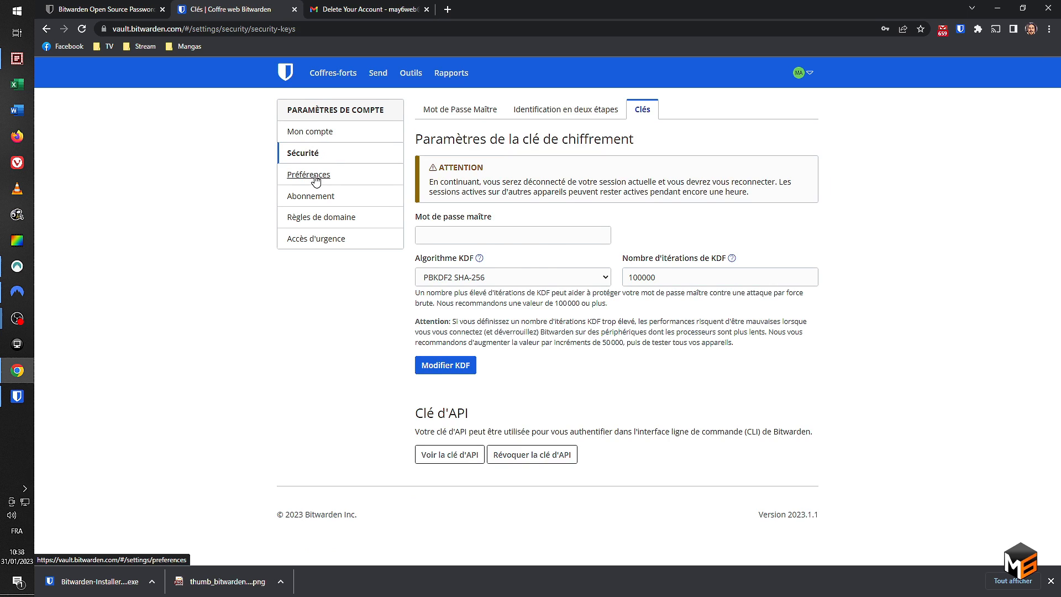
left_click(316, 177)
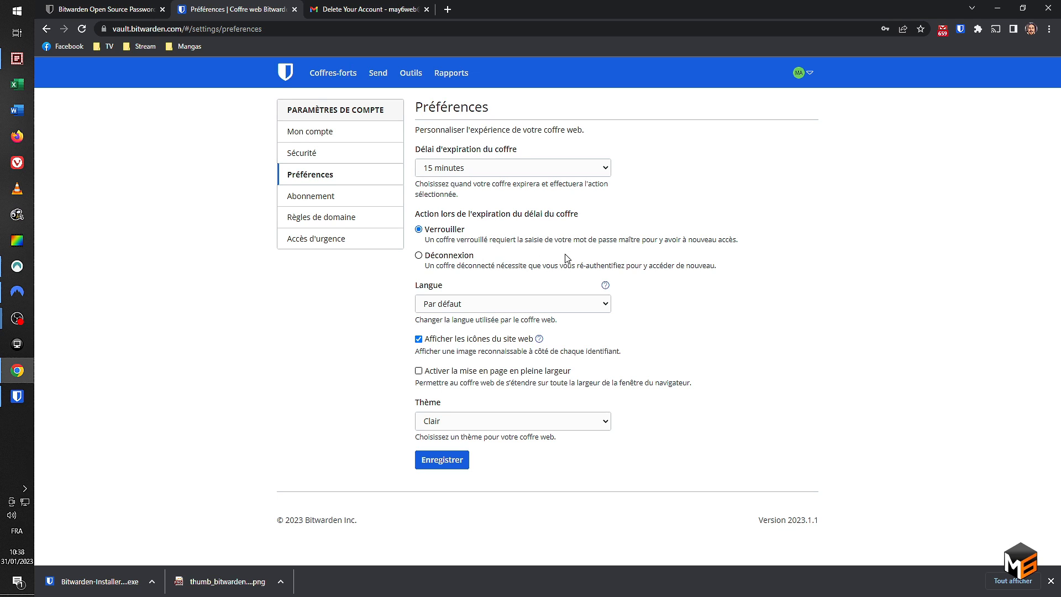
- Set the vault timeout to 5 minutes, cancelling the switch to Déconnexion so lock remains
left_click(502, 171)
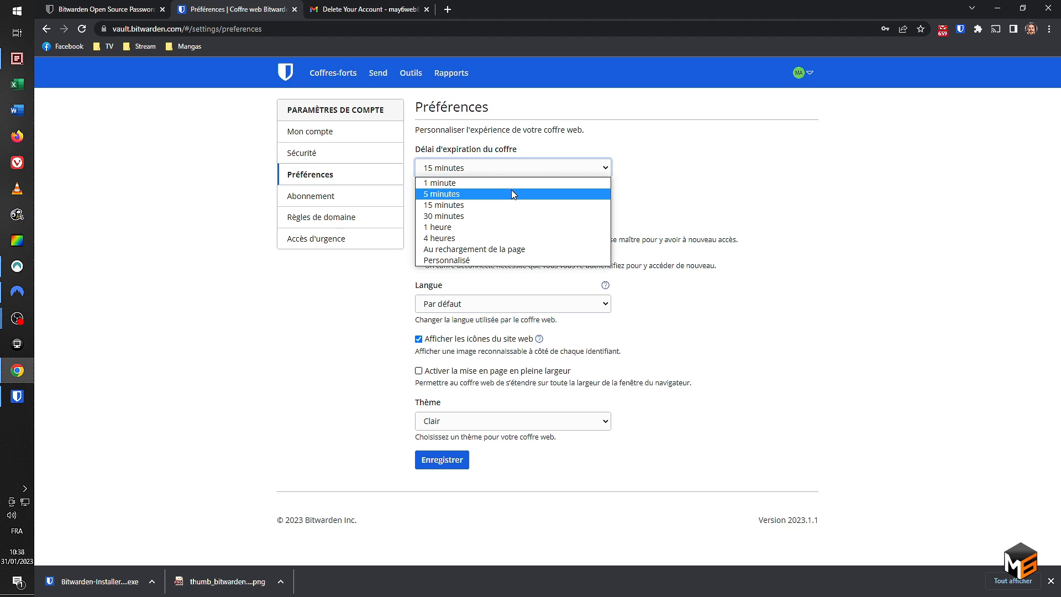
left_click(512, 194)
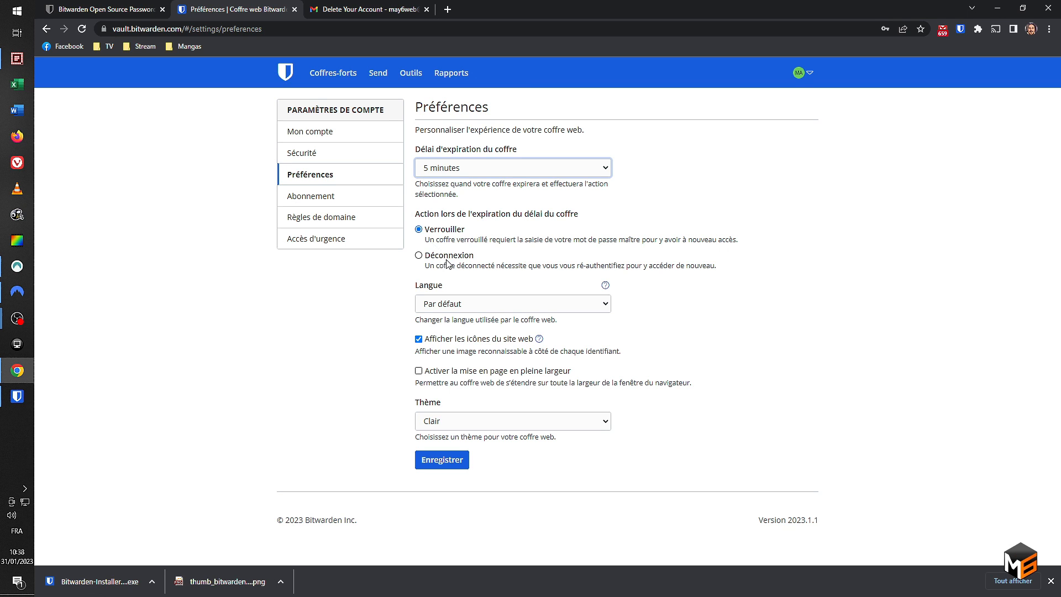
left_click(449, 256)
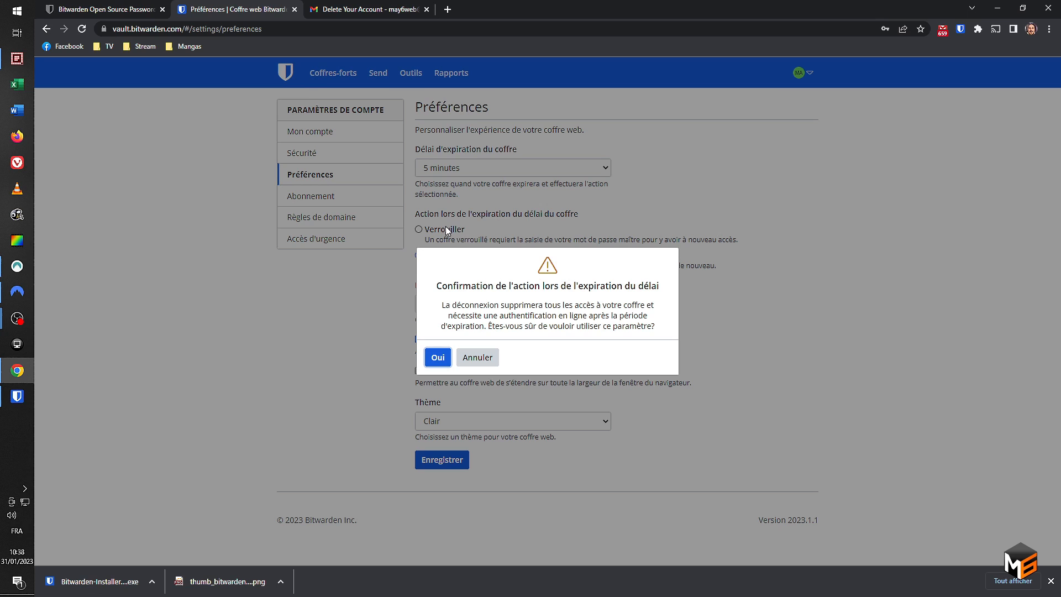
left_click(478, 357)
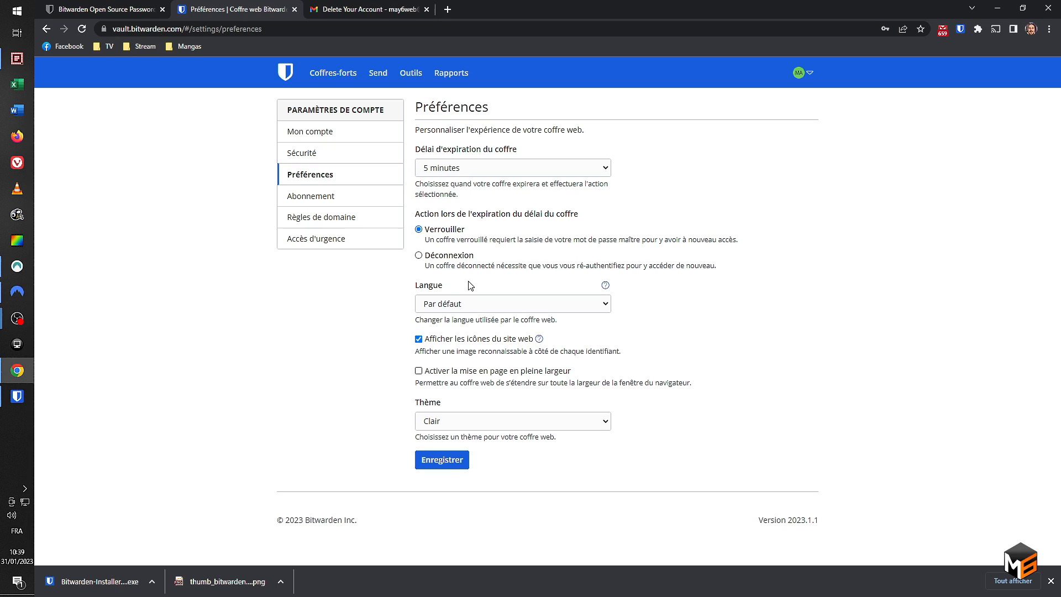
- Pick fr - français from the Langue dropdown
left_click(485, 305)
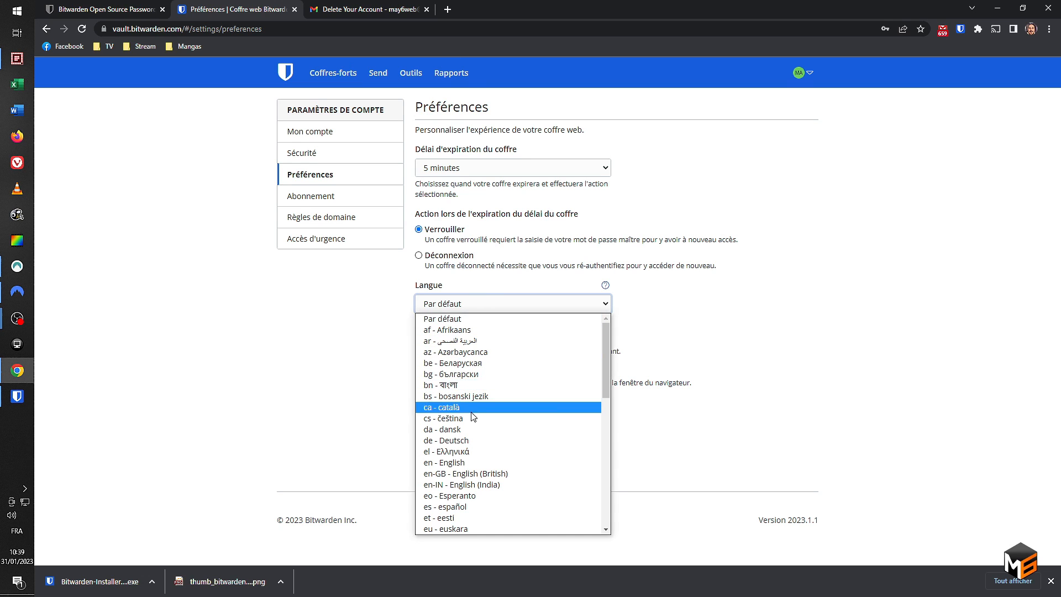
scroll(465, 453, "down", 2)
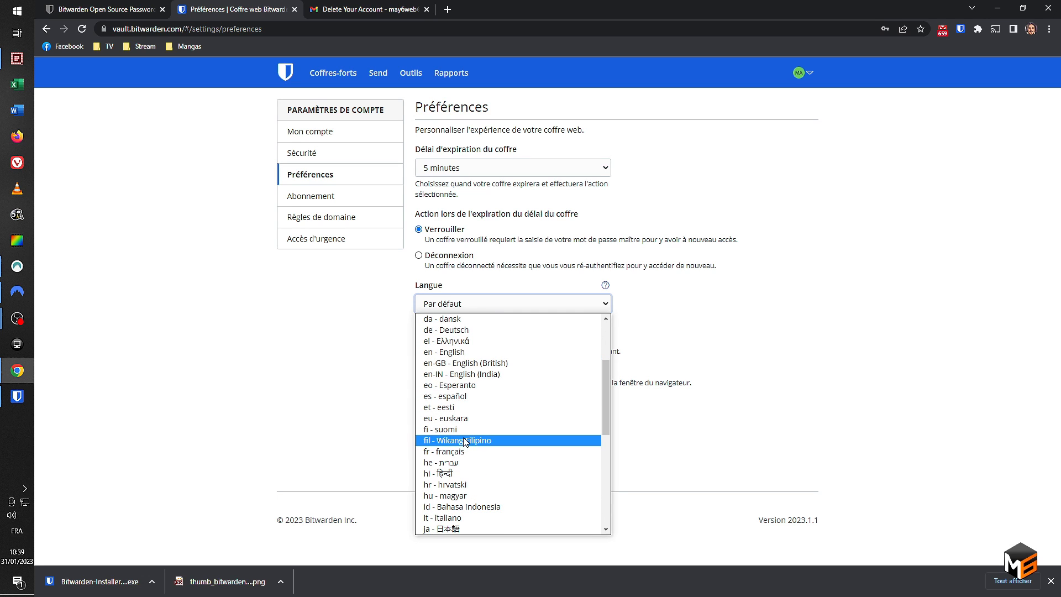
left_click(460, 453)
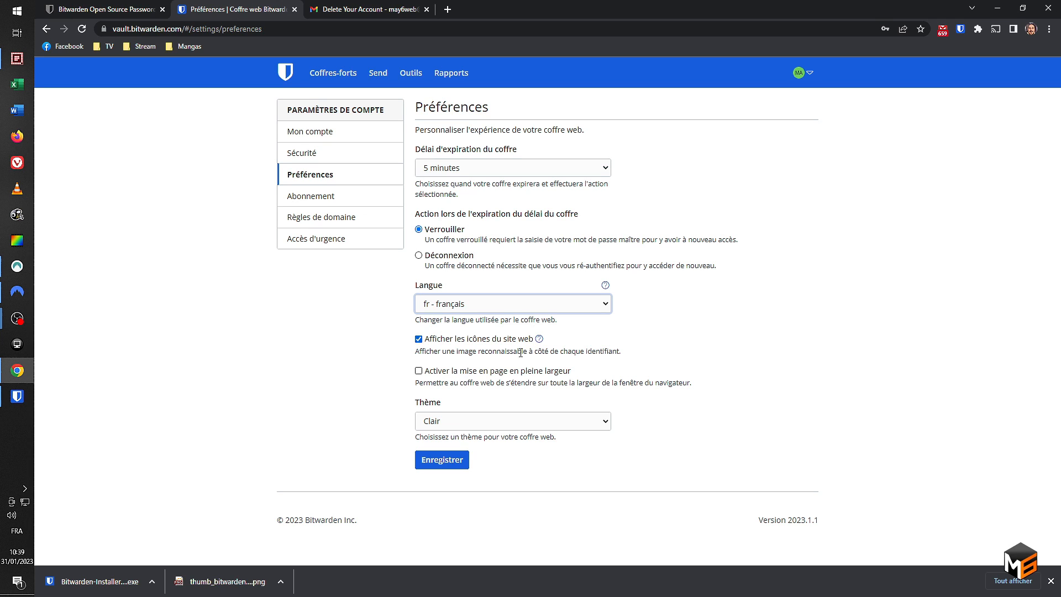
left_click(486, 423)
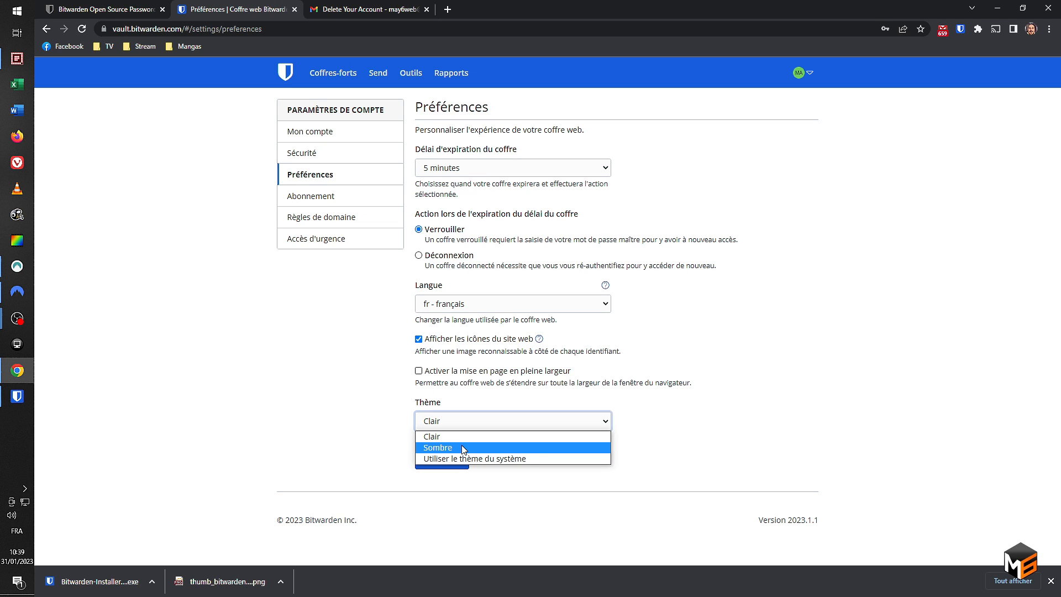
left_click(717, 426)
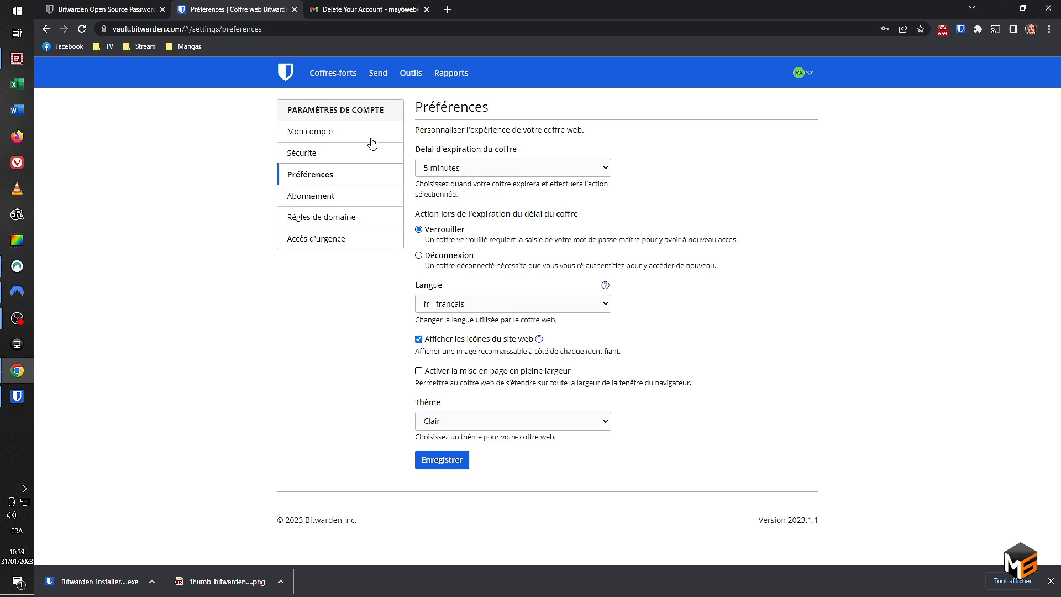
- Save the French-language, 5-minute-timeout preferences and unlock the vault with the master password
left_click(447, 460)
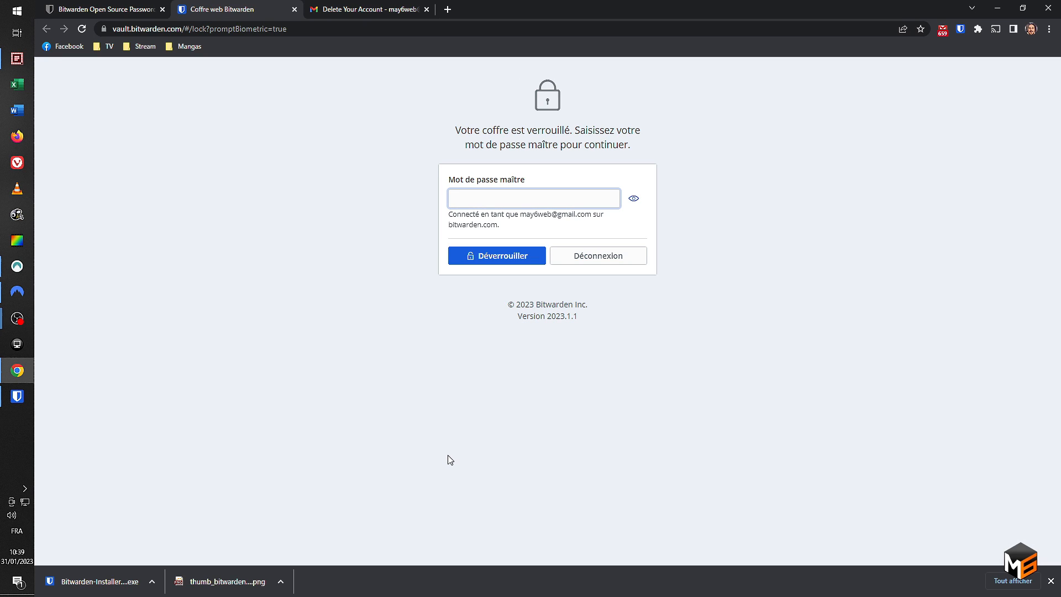
type("************")
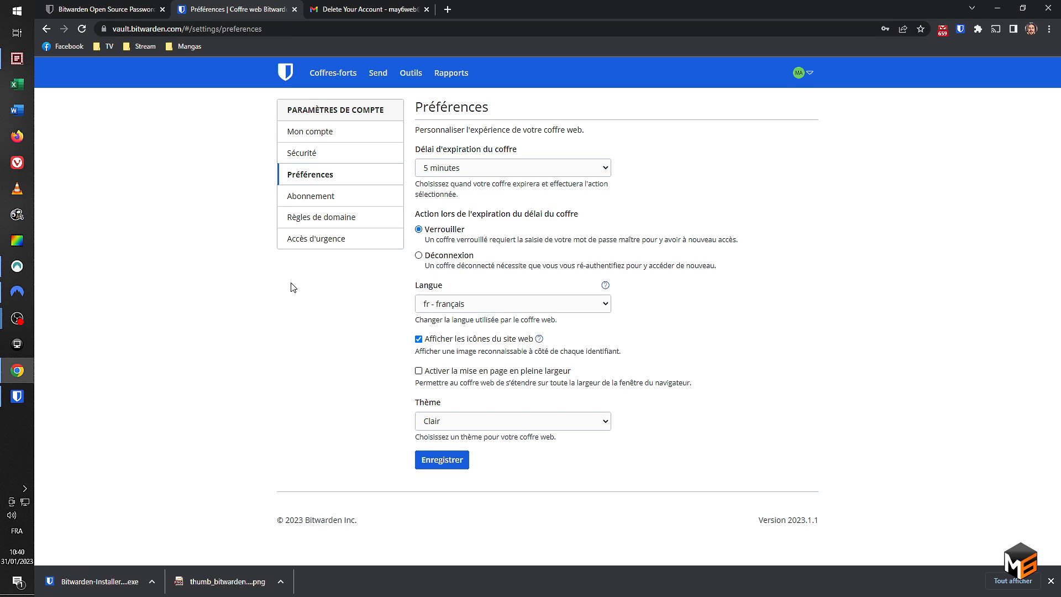
- Browse the Abonnement and Règles de domaine pages, then go to Accès d'urgence
left_click(311, 196)
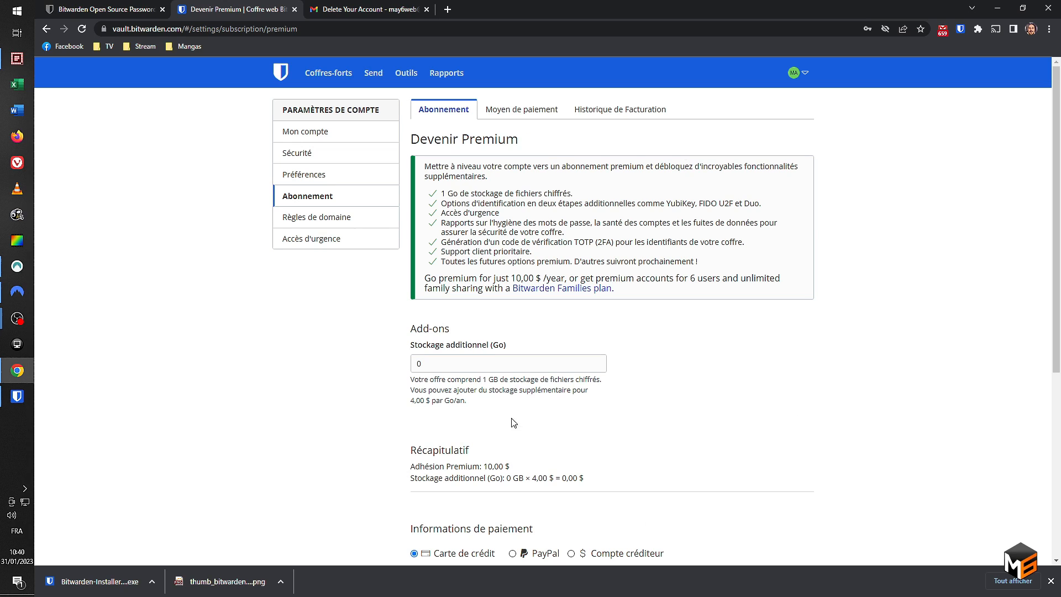
left_click(347, 218)
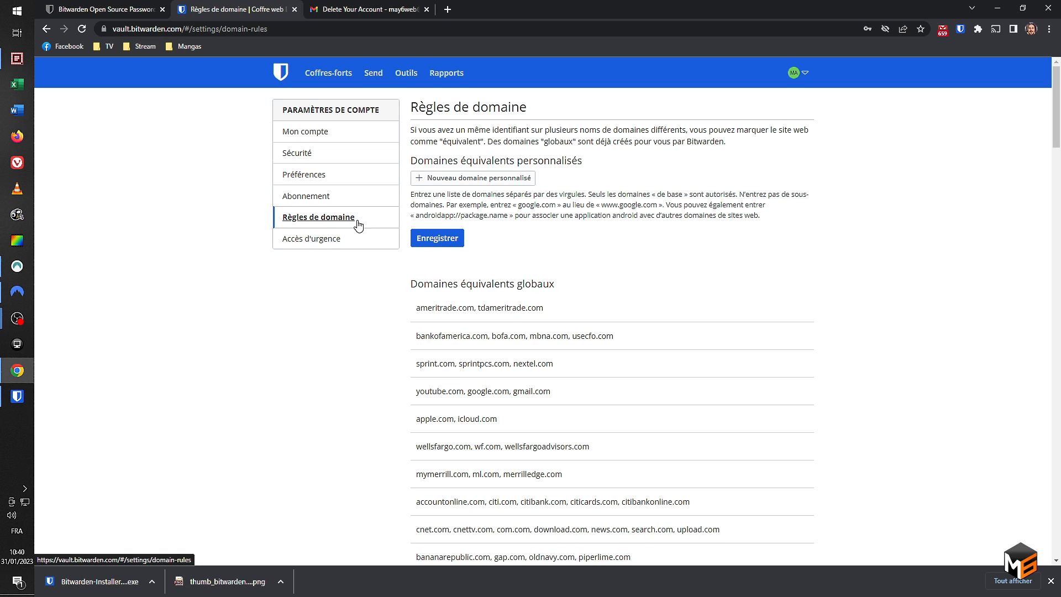
left_click(313, 243)
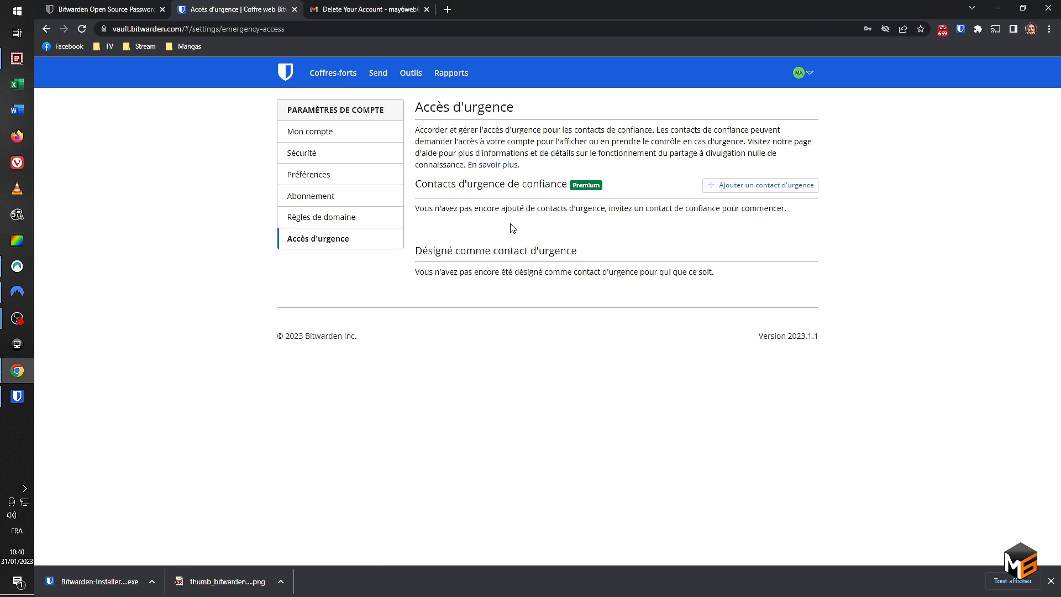